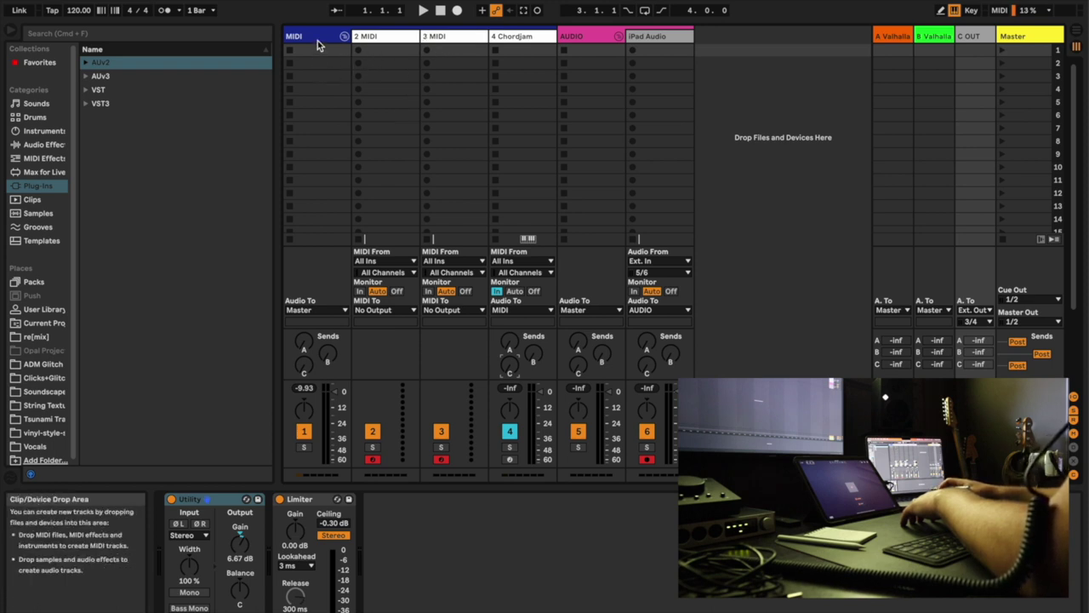
Step: Fold and unfold the MIDI group, then open and dismiss the AUDIO track's context menu
{"action": "left_click", "coordinate": [344, 37]}
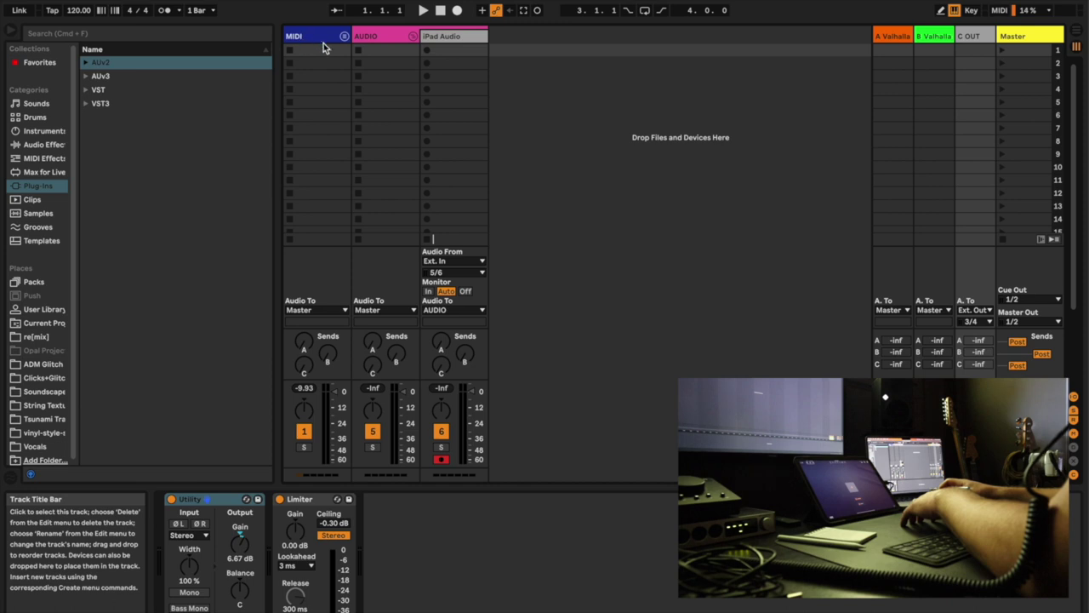
{"action": "left_click", "coordinate": [344, 38]}
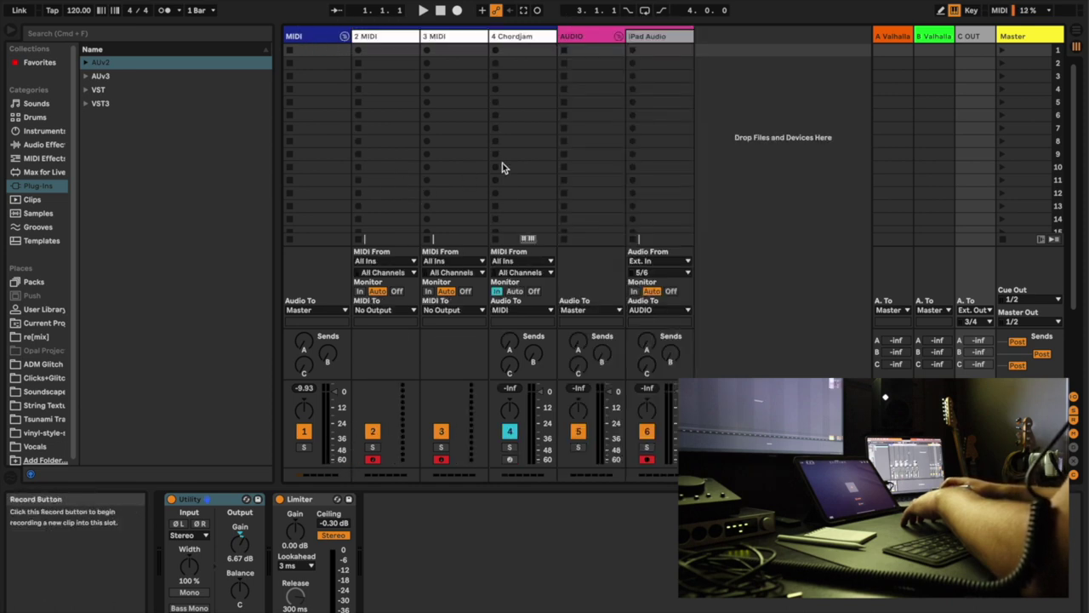
{"action": "right_click", "coordinate": [583, 36]}
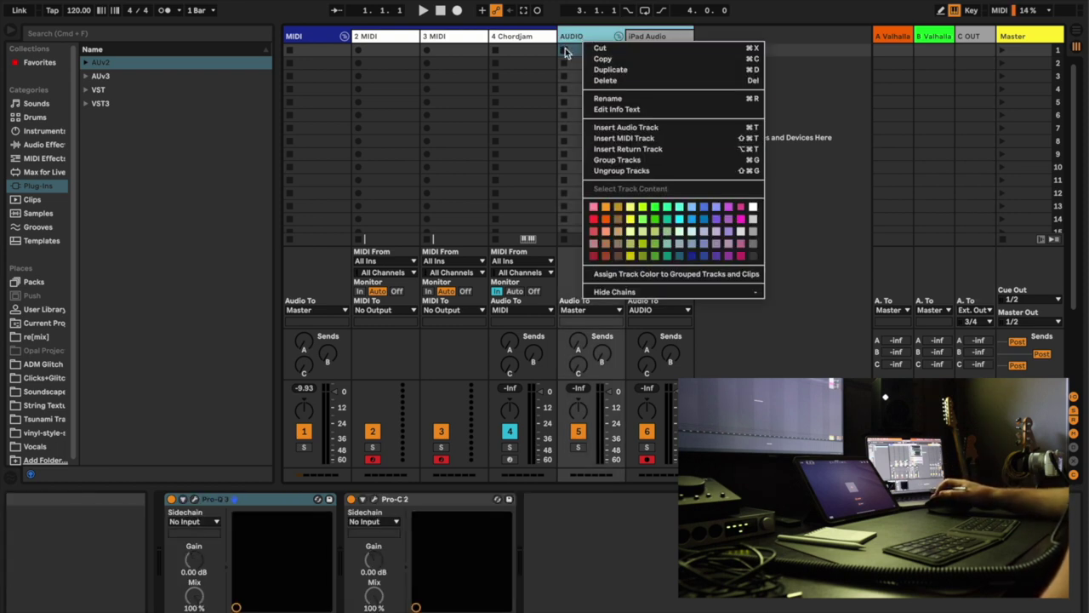
{"action": "left_click", "coordinate": [526, 103]}
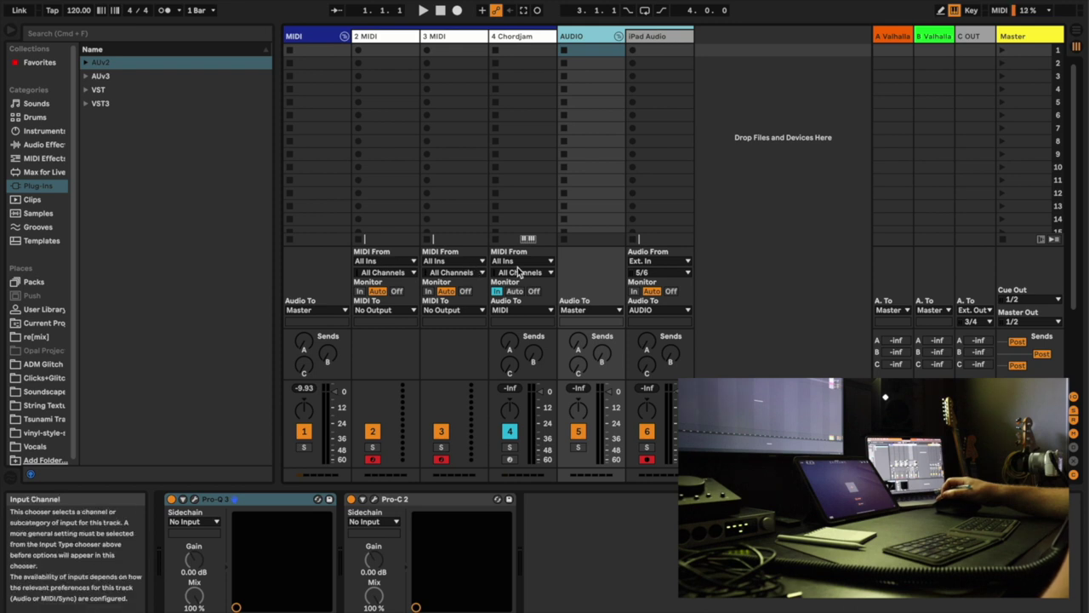
Step: Review 2 MIDI's MIDI From inputs keeping All Ins, then select the 4 Chordjam track
{"action": "left_click", "coordinate": [398, 262]}
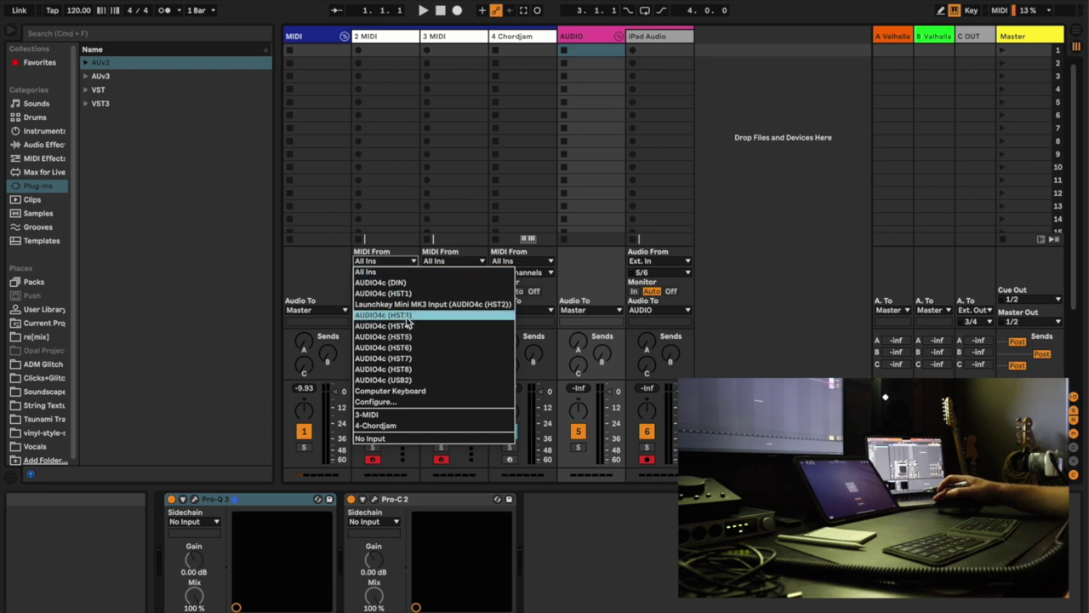
{"action": "left_click", "coordinate": [406, 268]}
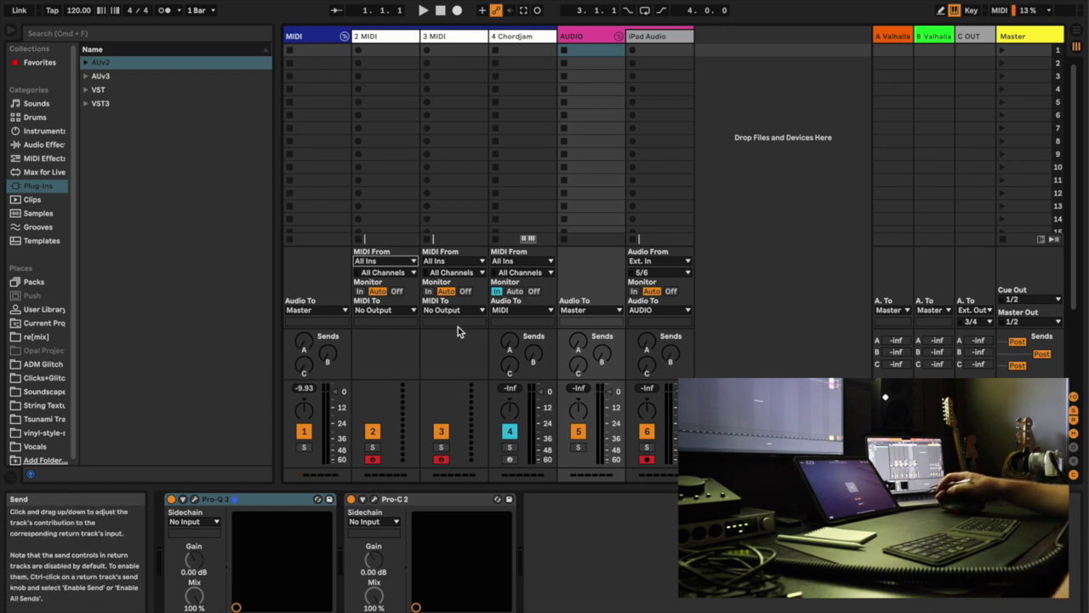
{"action": "left_click", "coordinate": [531, 38]}
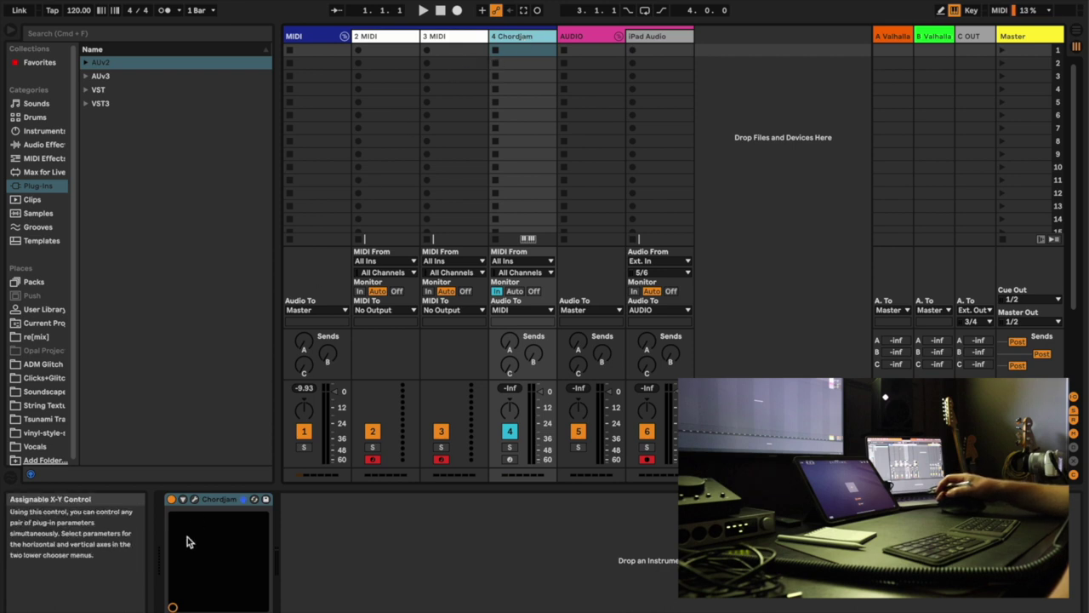
{"action": "left_click", "coordinate": [193, 499]}
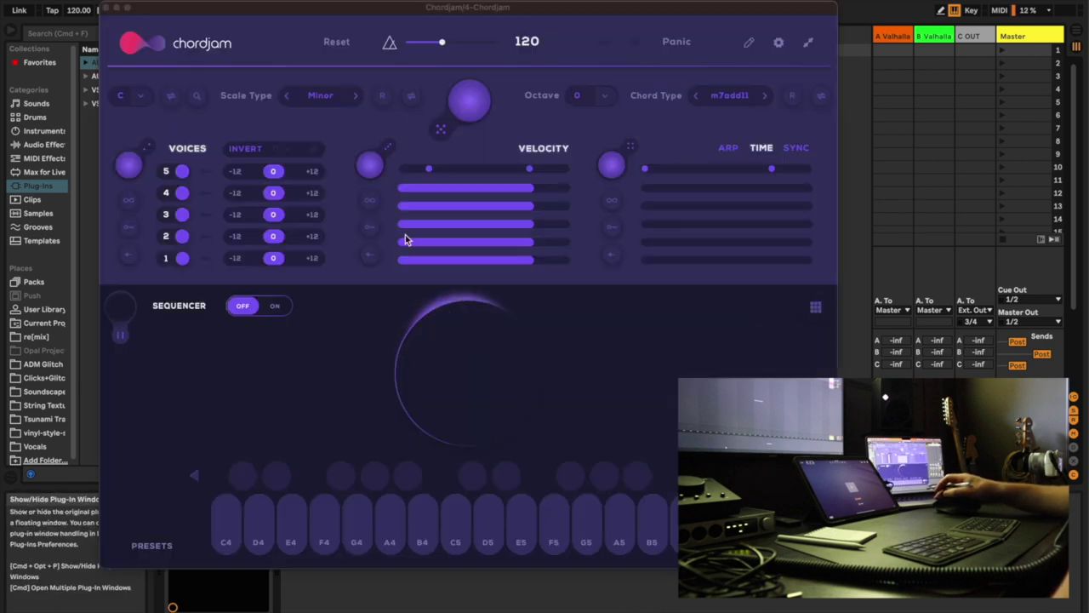
{"action": "left_click", "coordinate": [111, 7]}
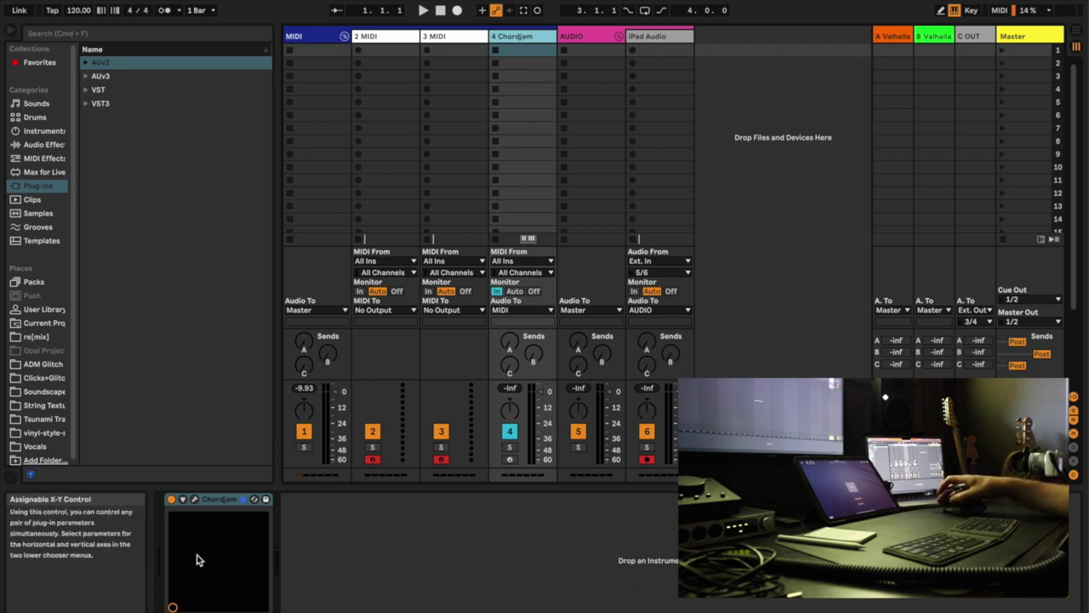
{"action": "left_click", "coordinate": [194, 499]}
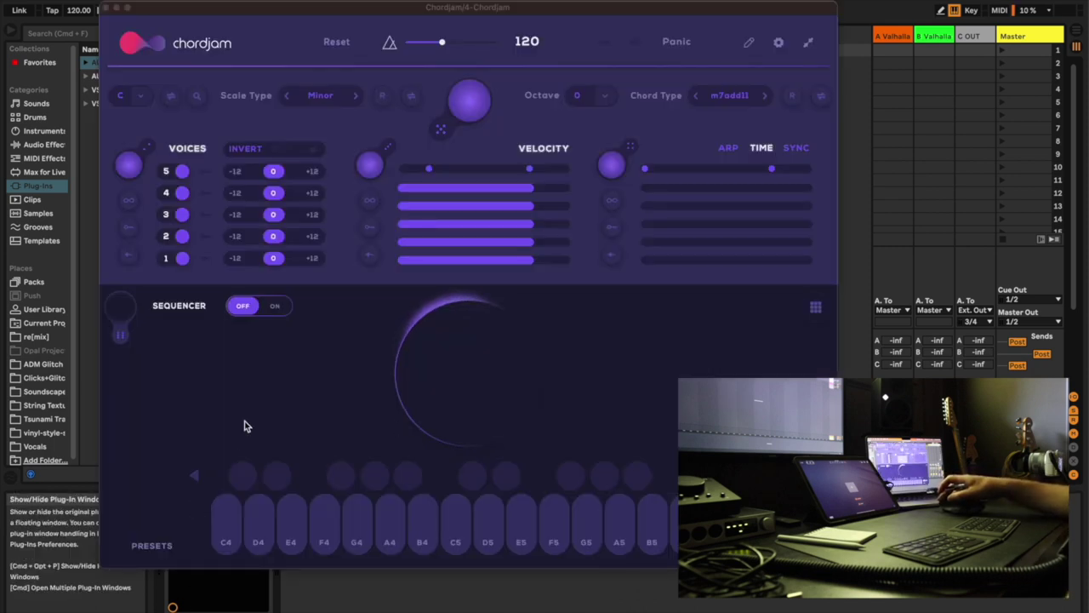
{"action": "left_click", "coordinate": [275, 540]}
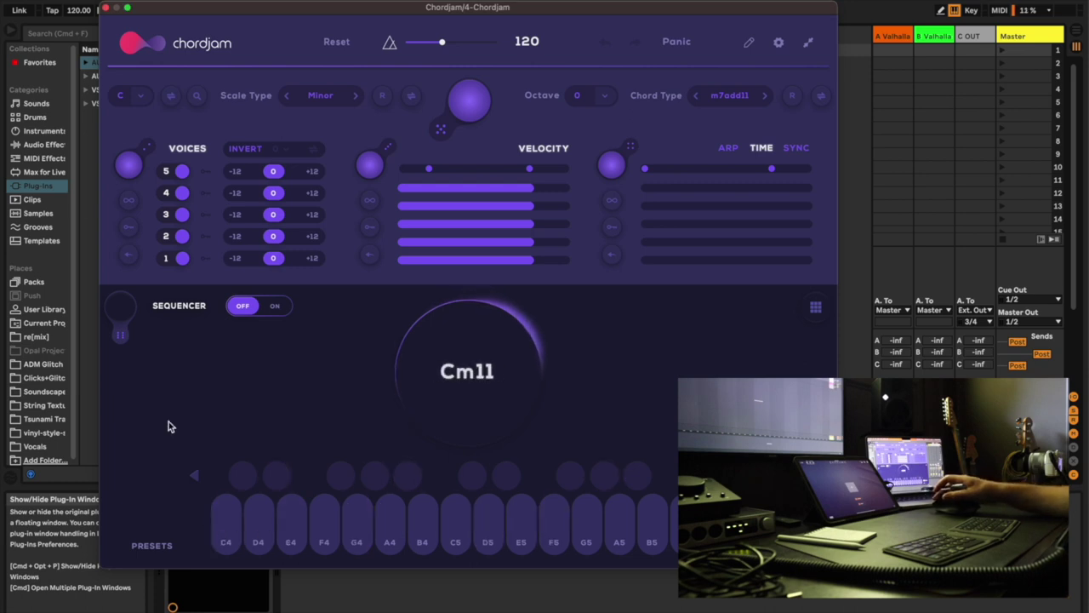
{"action": "left_click", "coordinate": [108, 8]}
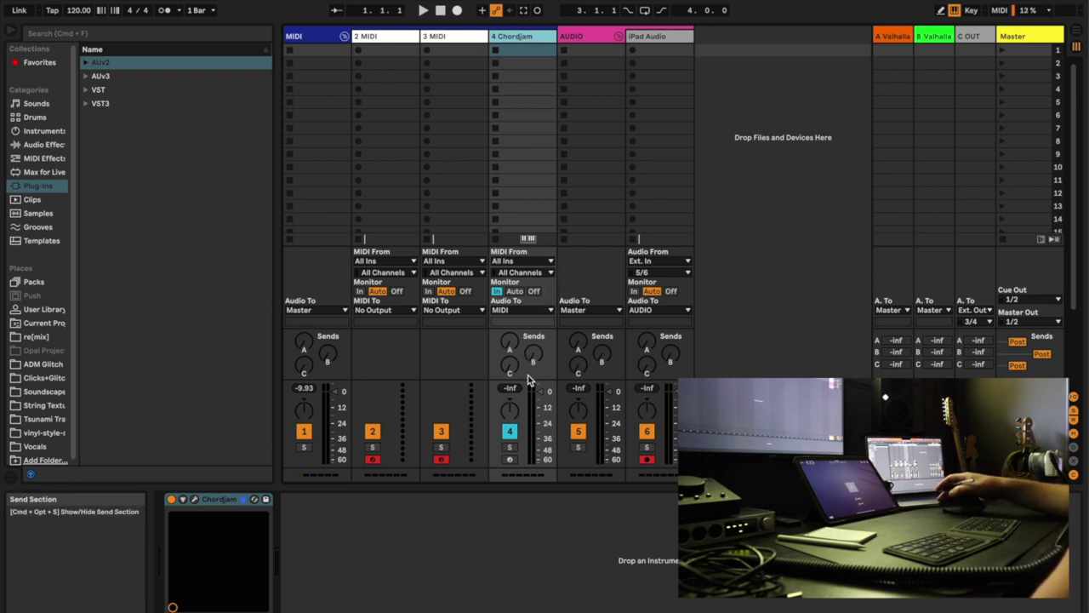
Step: Select the iPad Audio track to display its empty device chain
{"action": "left_click", "coordinate": [680, 40]}
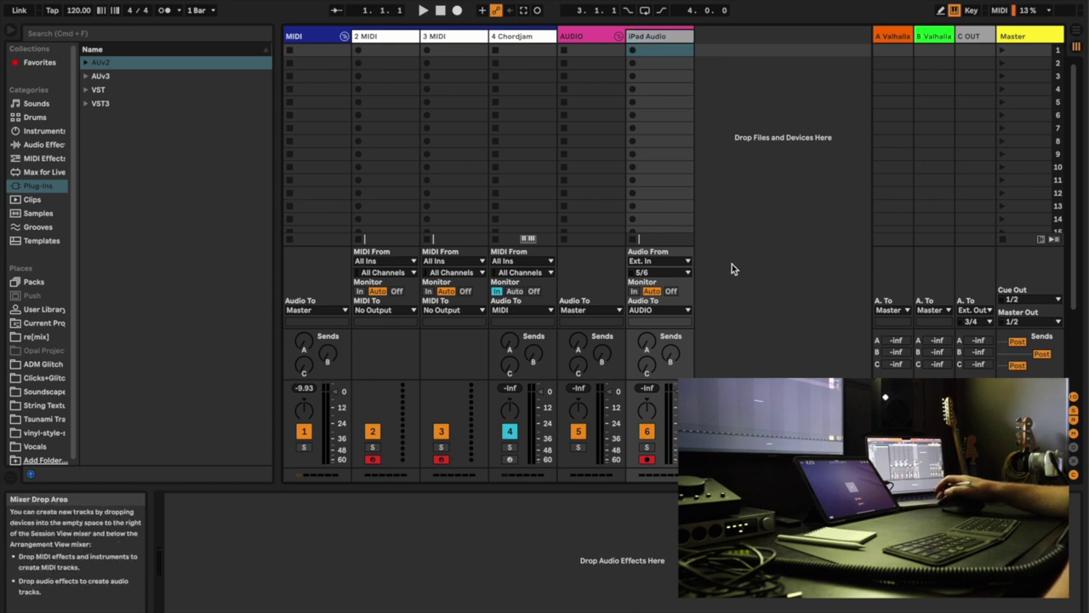
{"action": "key", "text": "super+t"}
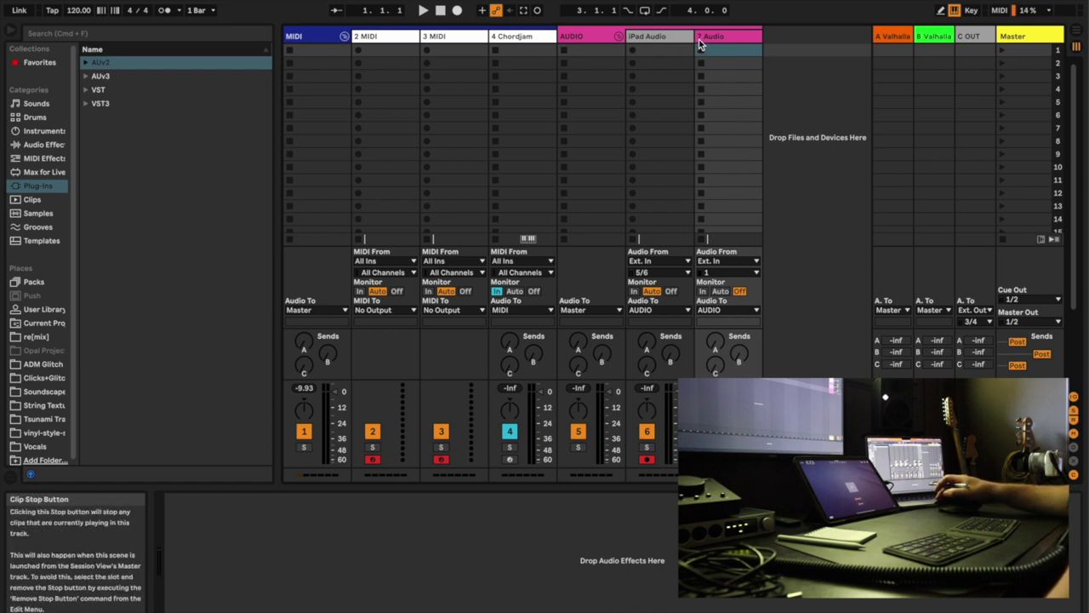
{"action": "left_click", "coordinate": [729, 273]}
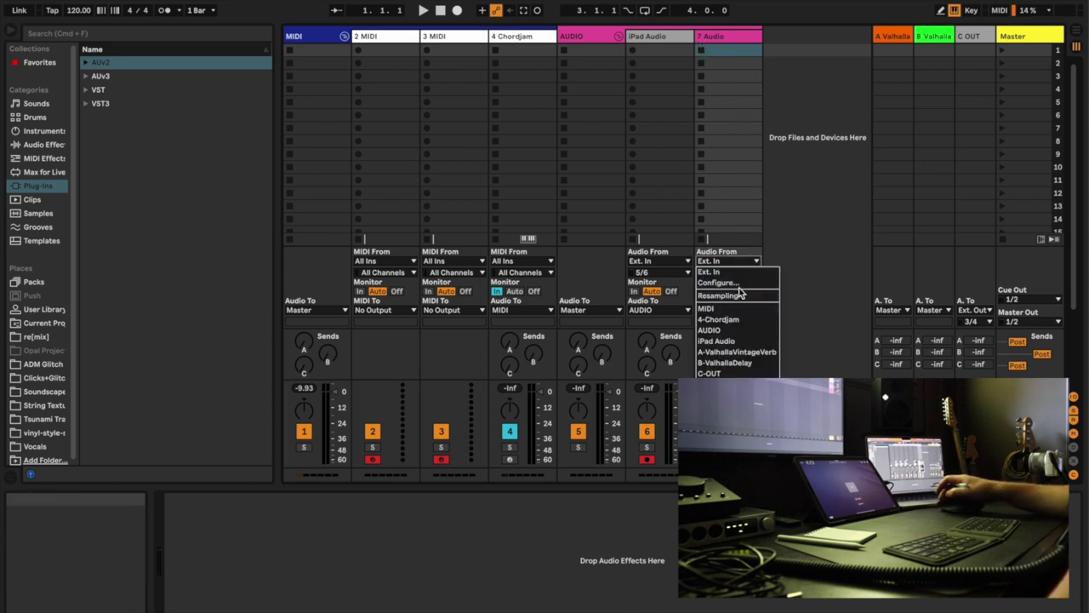
{"action": "left_click", "coordinate": [738, 282]}
{"action": "left_click", "coordinate": [737, 276]}
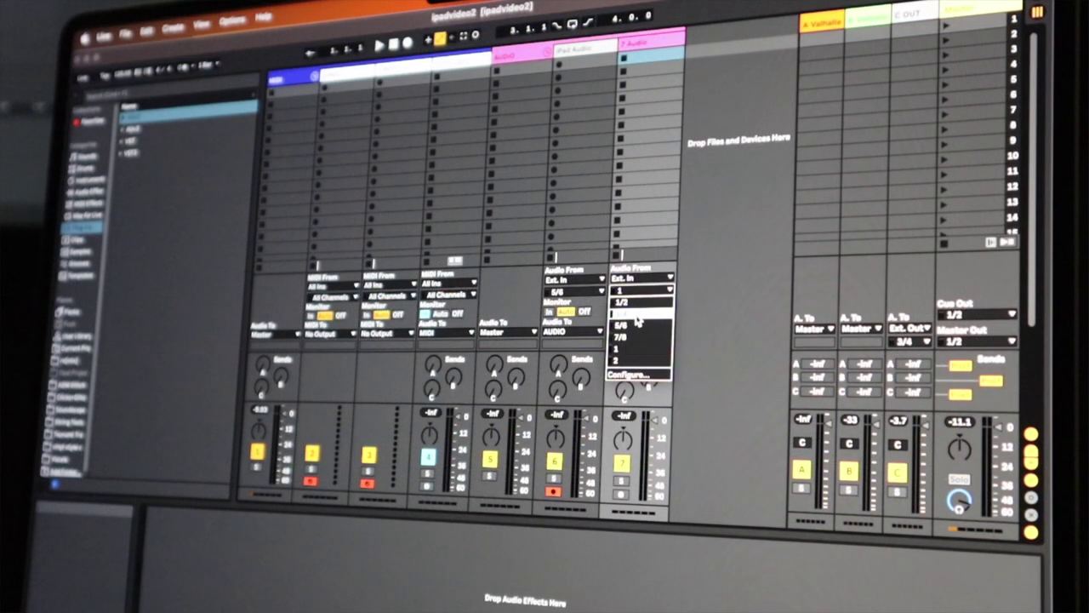
{"action": "left_click", "coordinate": [703, 309]}
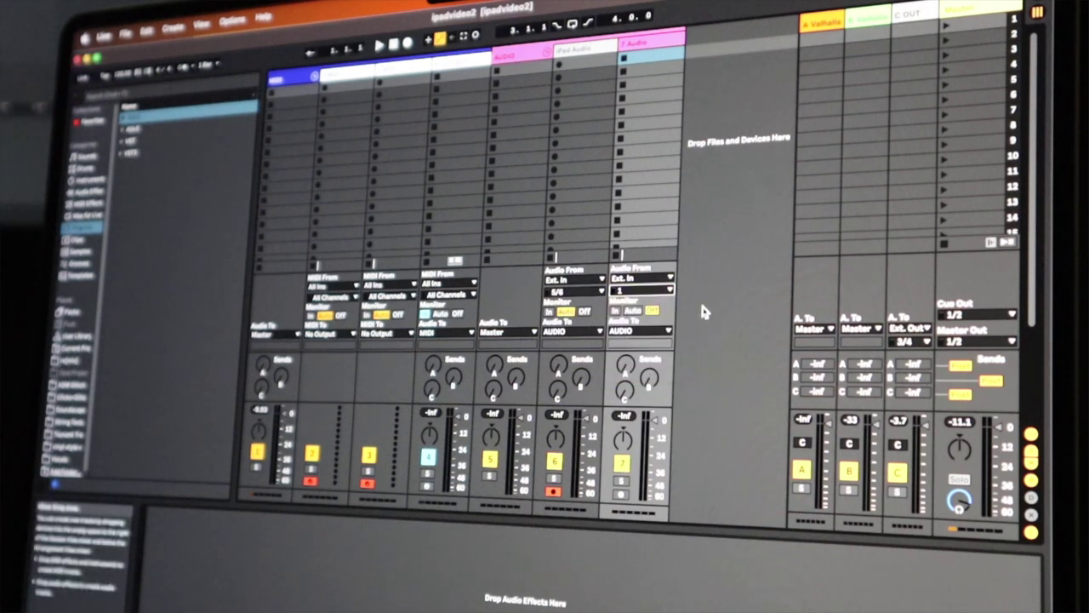
{"action": "left_click", "coordinate": [639, 52]}
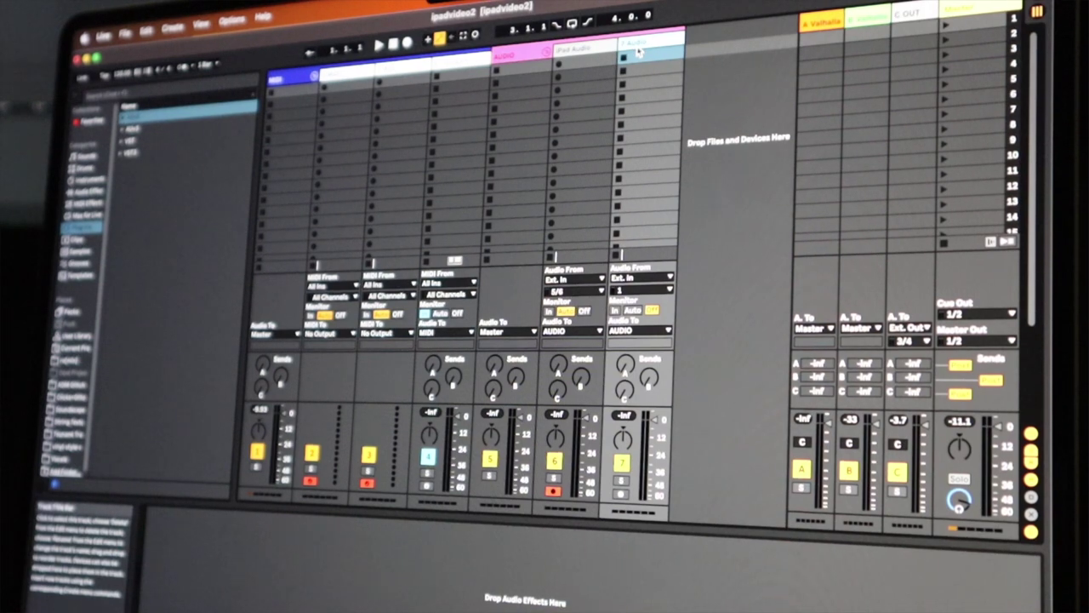
{"action": "key", "text": "Delete"}
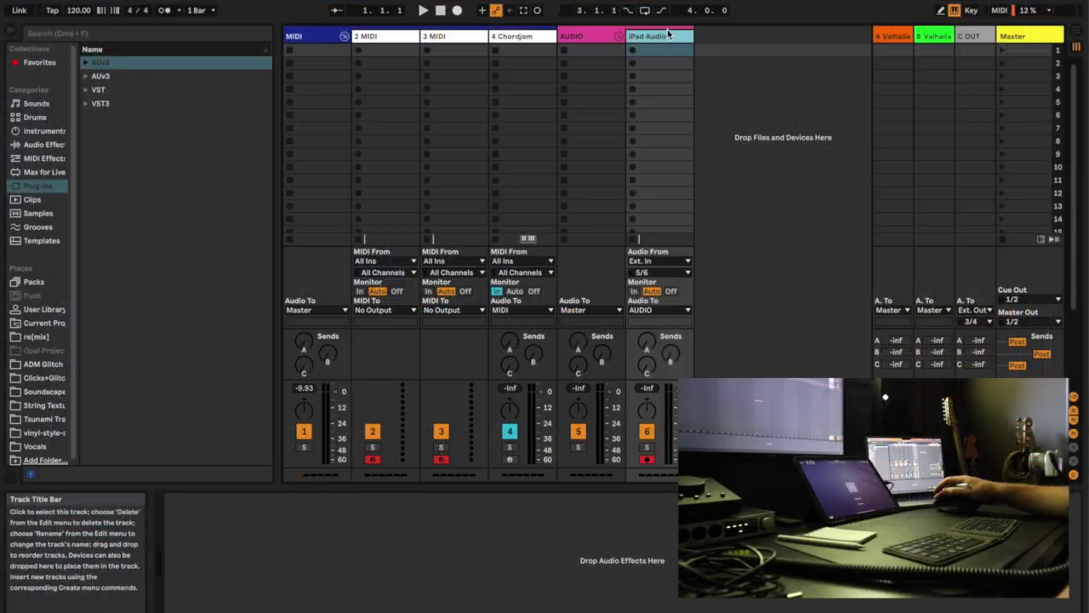
Step: Select the AUDIO track to show its Pro-Q 3 and Pro-C 2 chain, selecting Pro-C 2
{"action": "left_click", "coordinate": [591, 37]}
{"action": "left_click", "coordinate": [319, 37]}
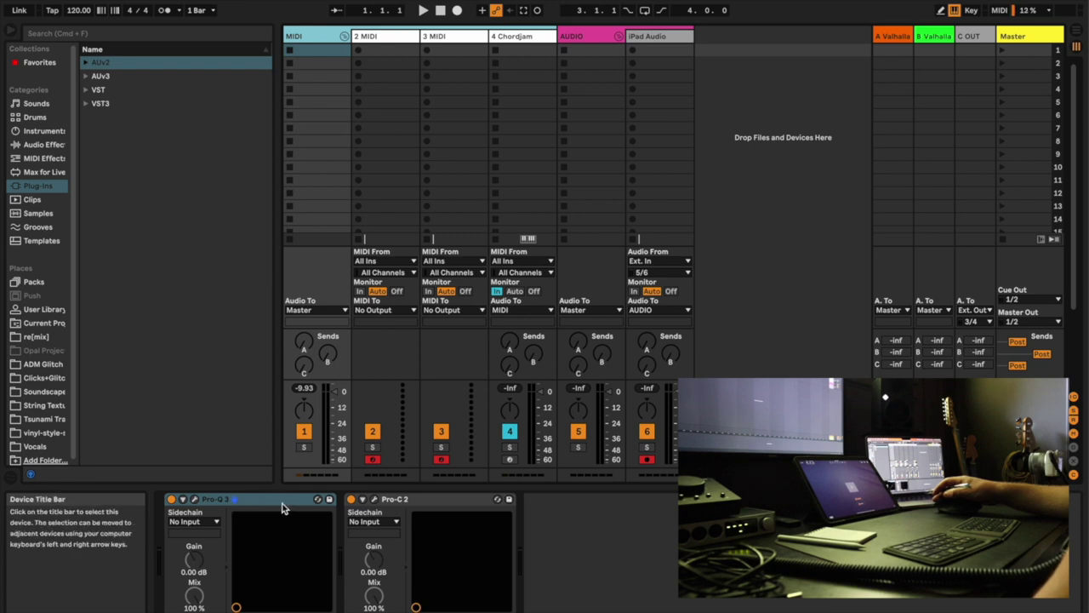
{"action": "left_click", "coordinate": [420, 505]}
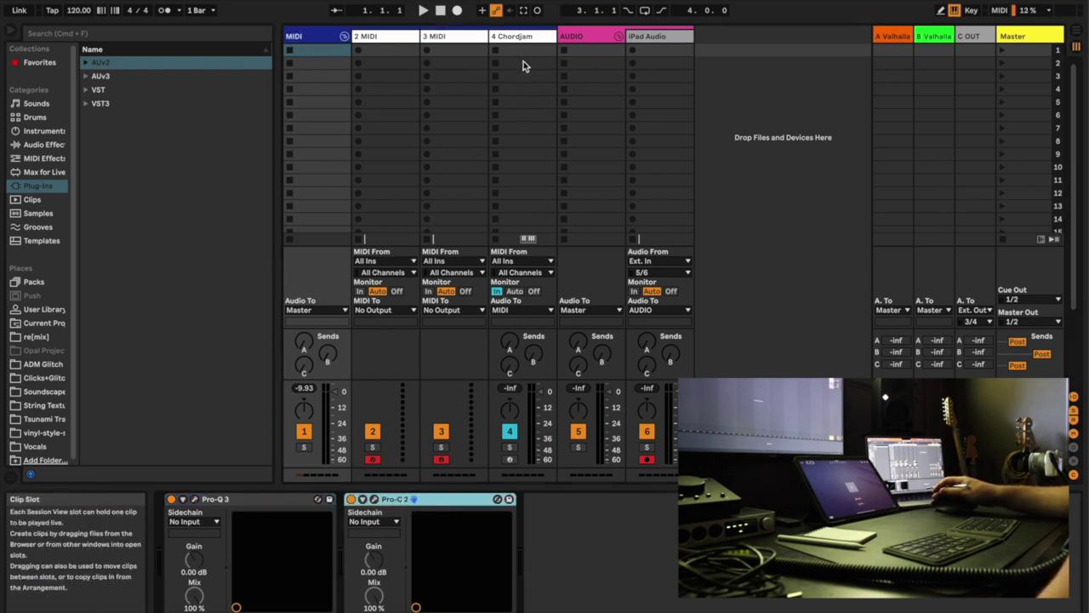
{"action": "left_click", "coordinate": [568, 36]}
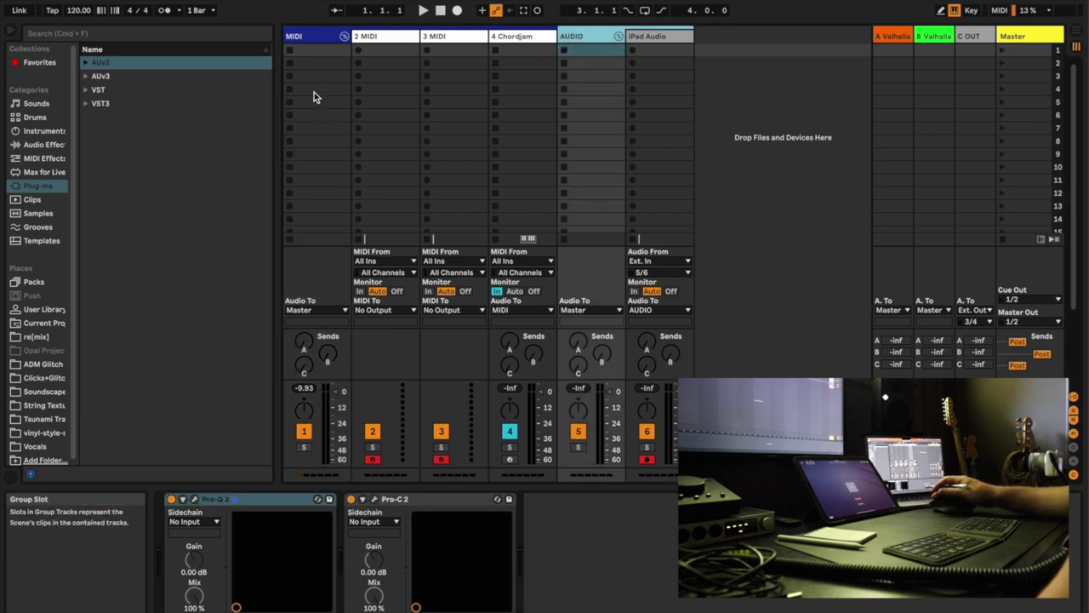
{"action": "left_click", "coordinate": [317, 44]}
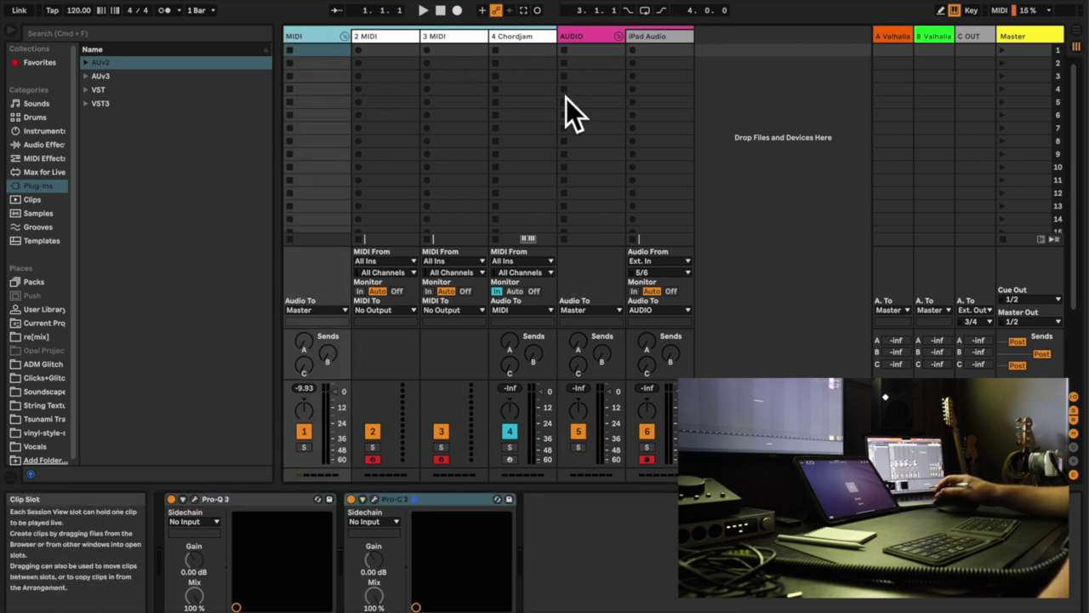
{"action": "left_click", "coordinate": [579, 37]}
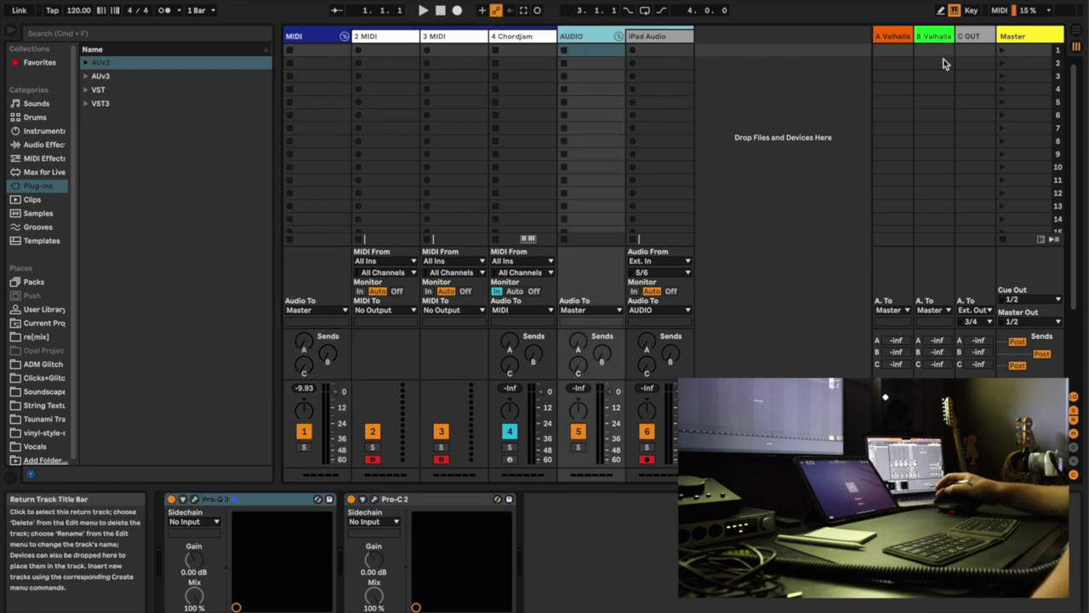
Step: Display A Valhalla's ValhallaVintageVerb, focus track 4's Send A, and select the B Valhalla return
{"action": "left_click", "coordinate": [901, 35]}
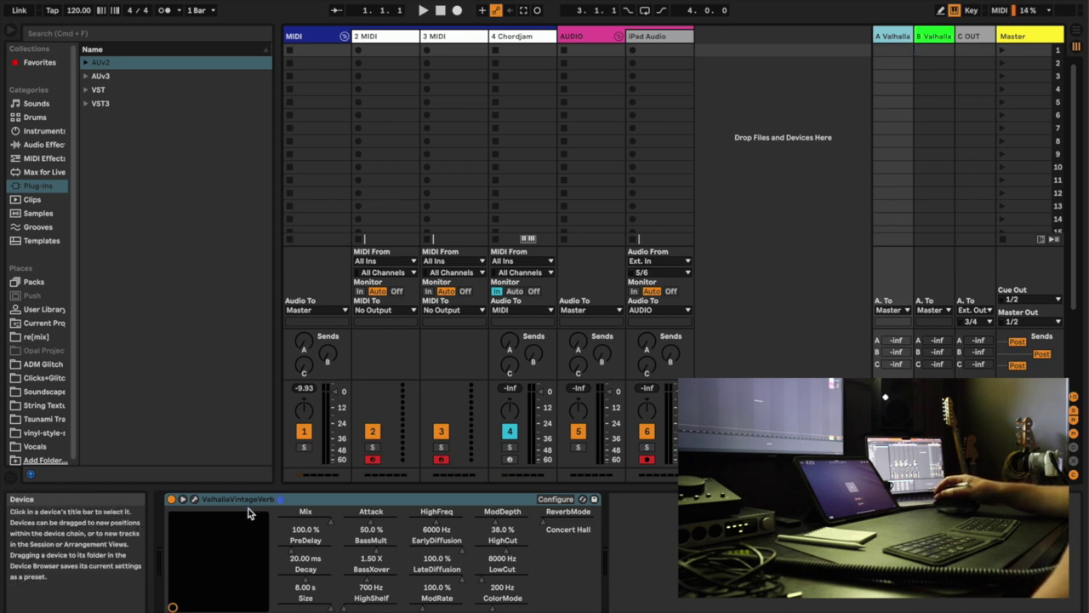
{"action": "left_click", "coordinate": [510, 347]}
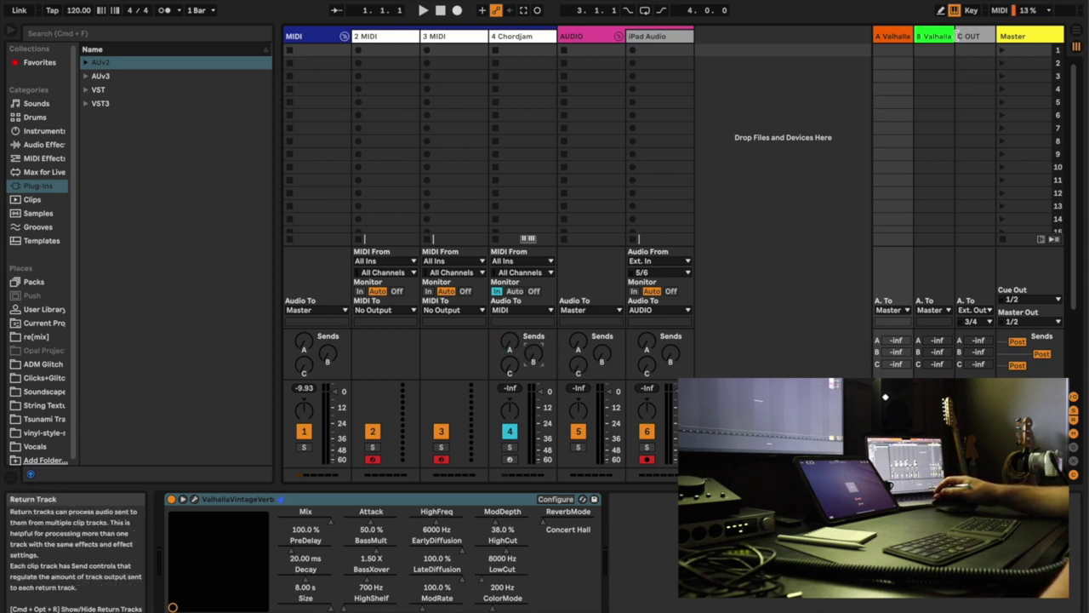
{"action": "left_click", "coordinate": [919, 138]}
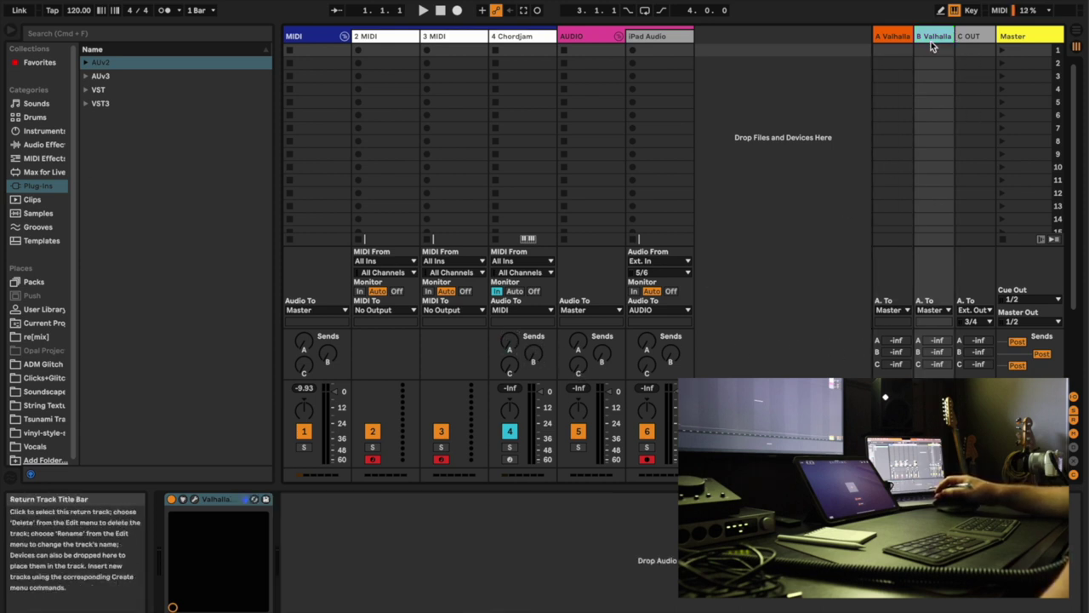
{"action": "left_click", "coordinate": [194, 501]}
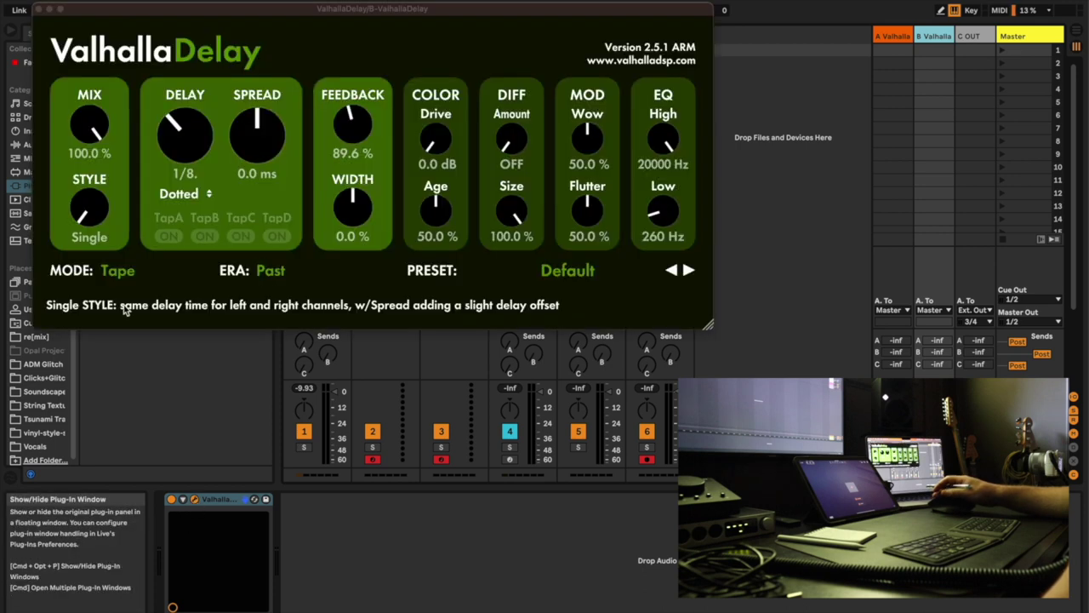
{"action": "left_click", "coordinate": [38, 10]}
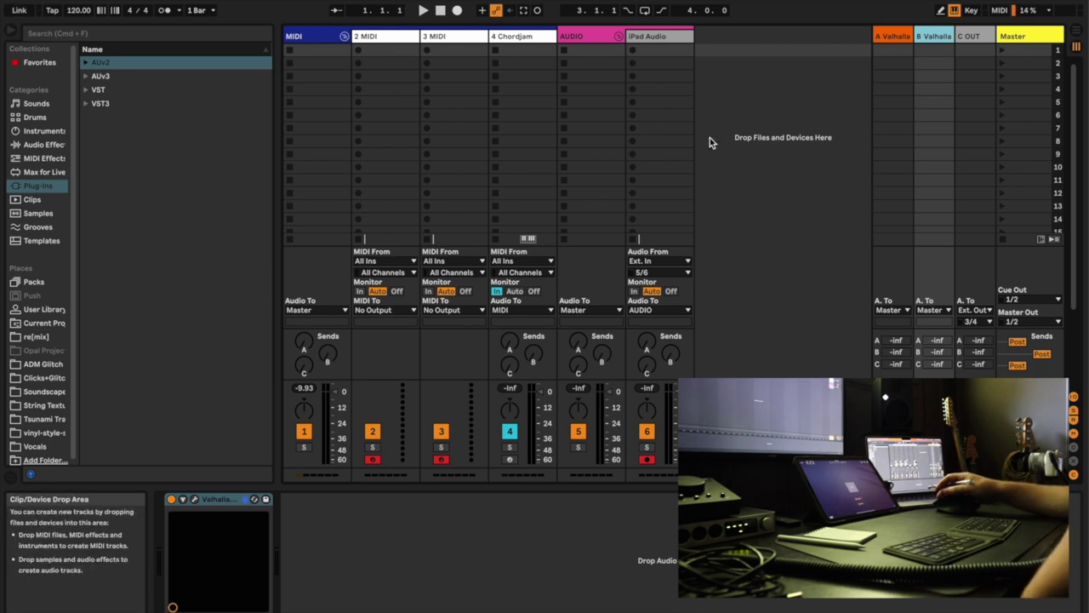
{"action": "left_click", "coordinate": [670, 353]}
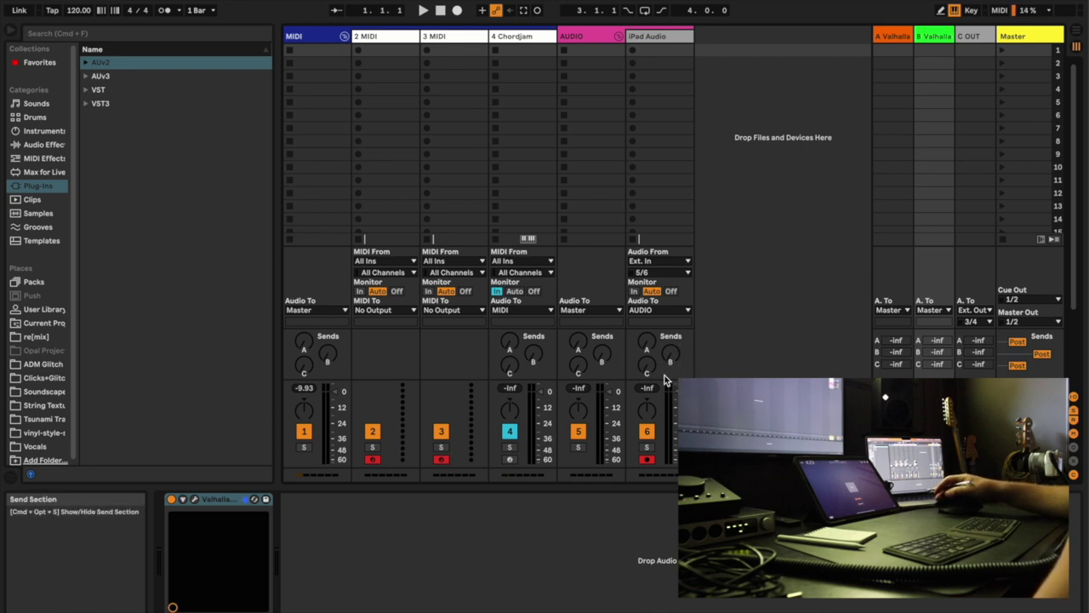
Step: Insert a D Return track from C OUT's menu, then delete it again
{"action": "right_click", "coordinate": [967, 38]}
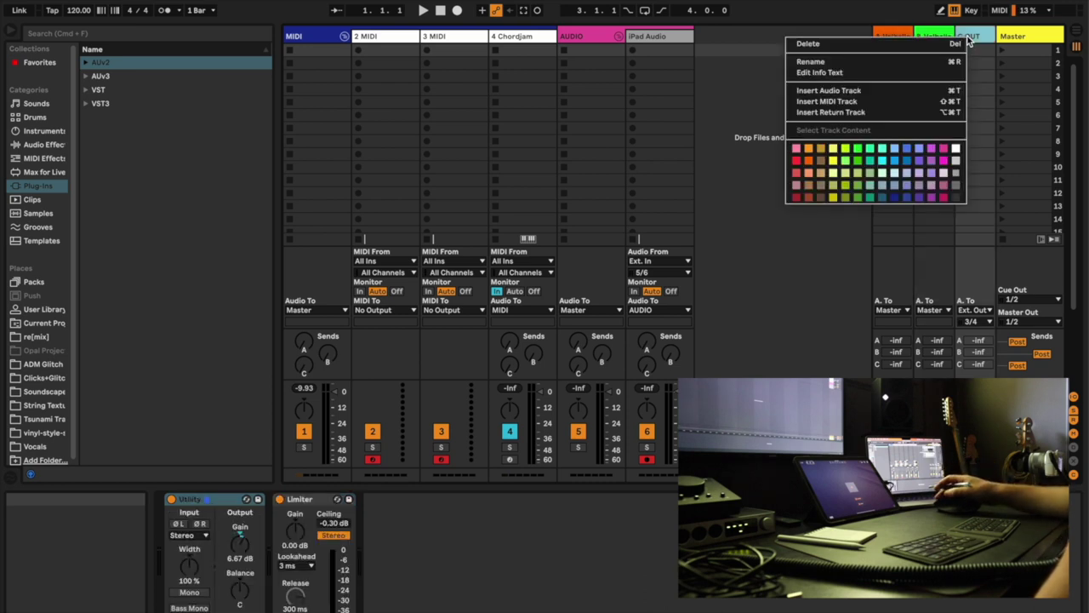
{"action": "left_click", "coordinate": [836, 112]}
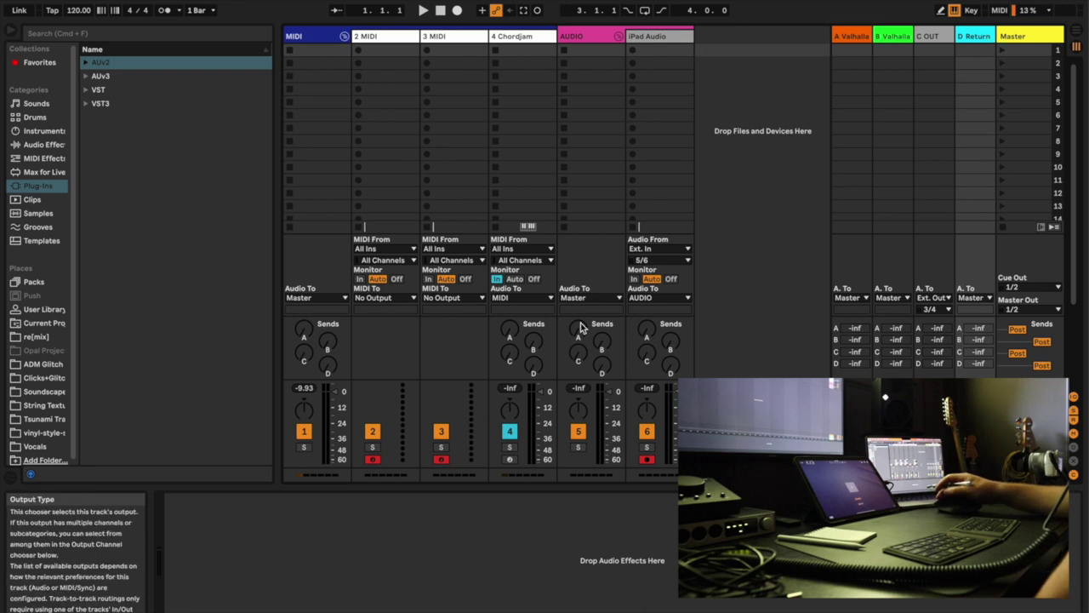
{"action": "left_click", "coordinate": [977, 38]}
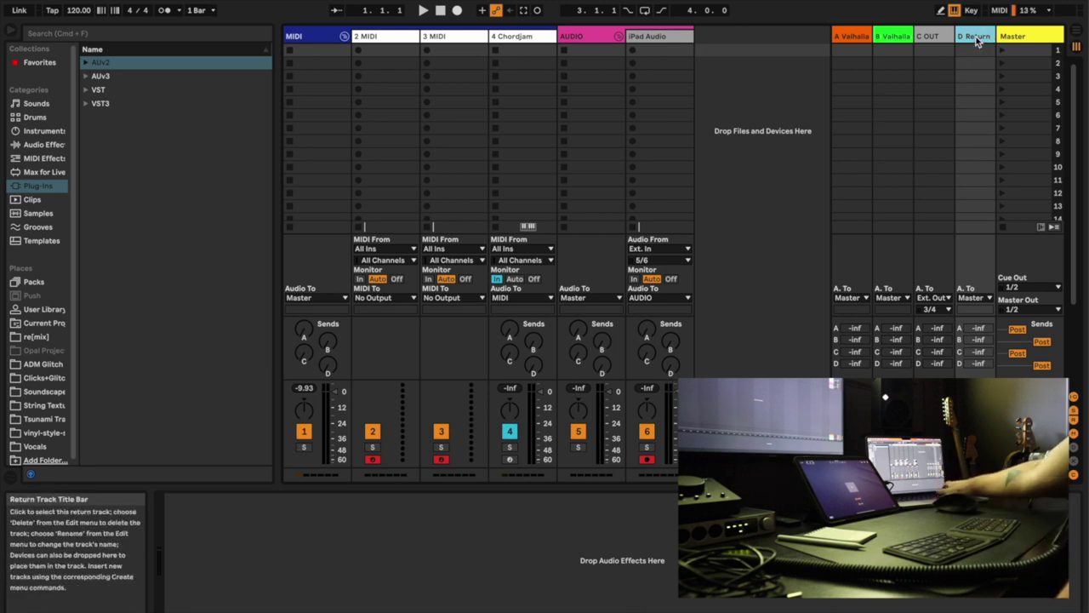
{"action": "key", "text": "Delete"}
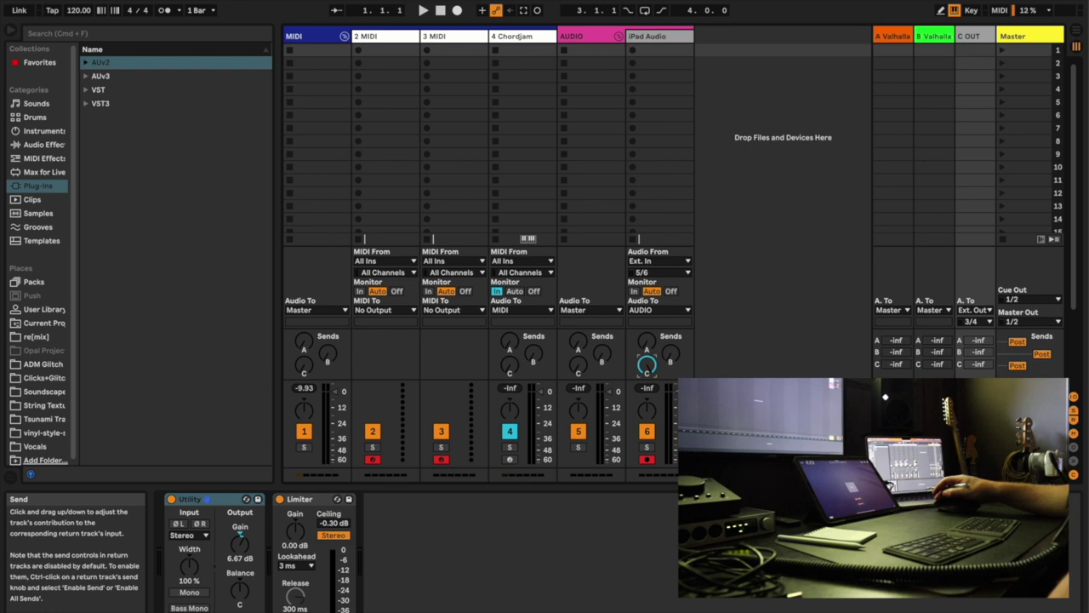
Step: Confirm C OUT outputs to Ext. Out 3/4, nudge track 5's Send C, and select Master
{"action": "left_click", "coordinate": [976, 313]}
{"action": "left_click", "coordinate": [975, 321]}
{"action": "left_click", "coordinate": [975, 322]}
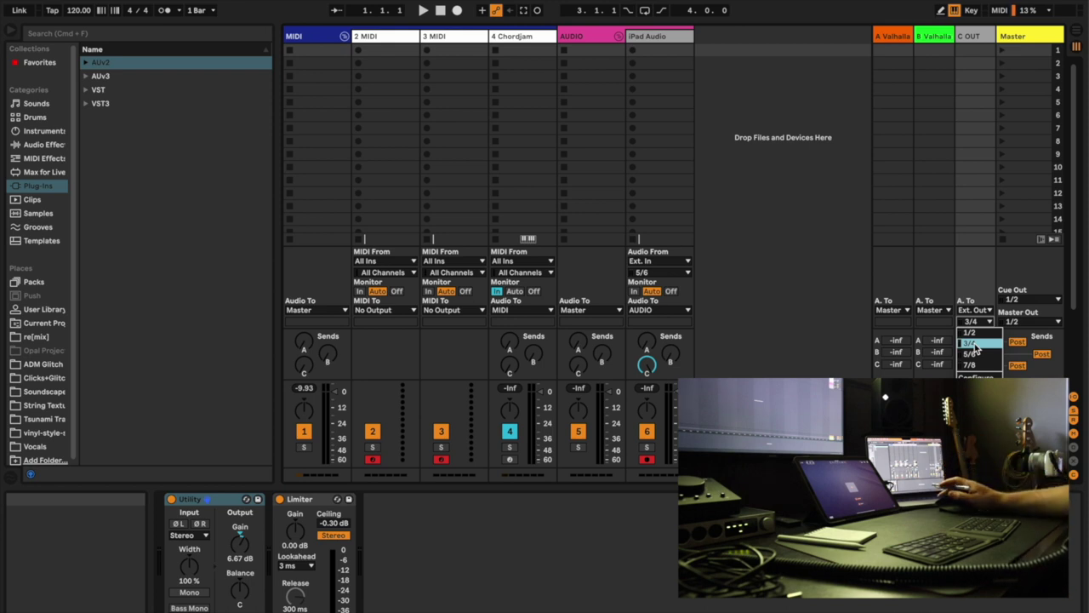
{"action": "left_click", "coordinate": [974, 344]}
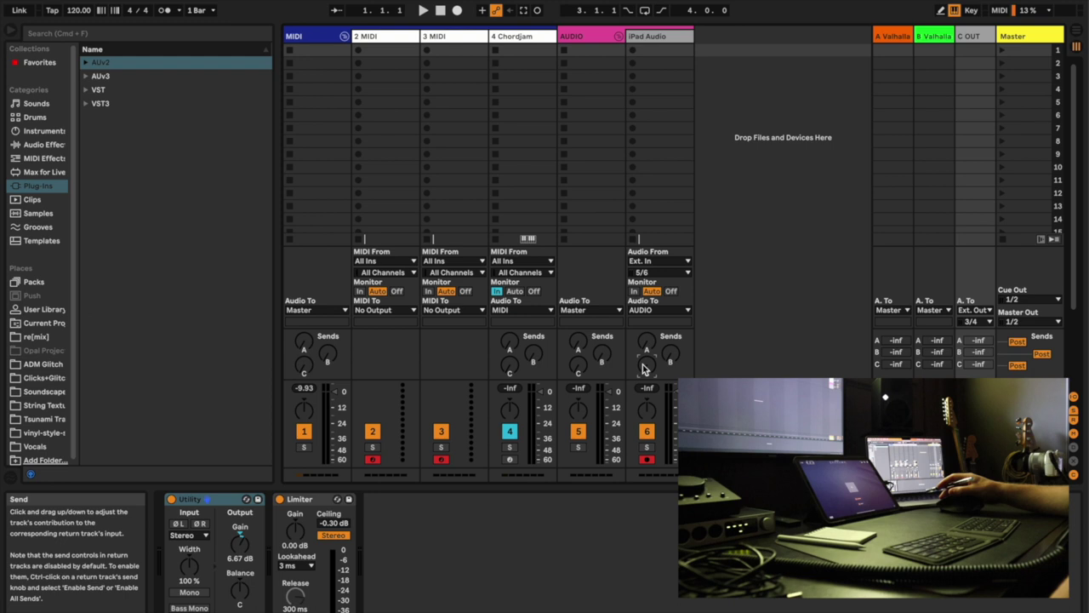
{"action": "left_click_drag", "start_coordinate": [578, 366], "coordinate": [577, 361]}
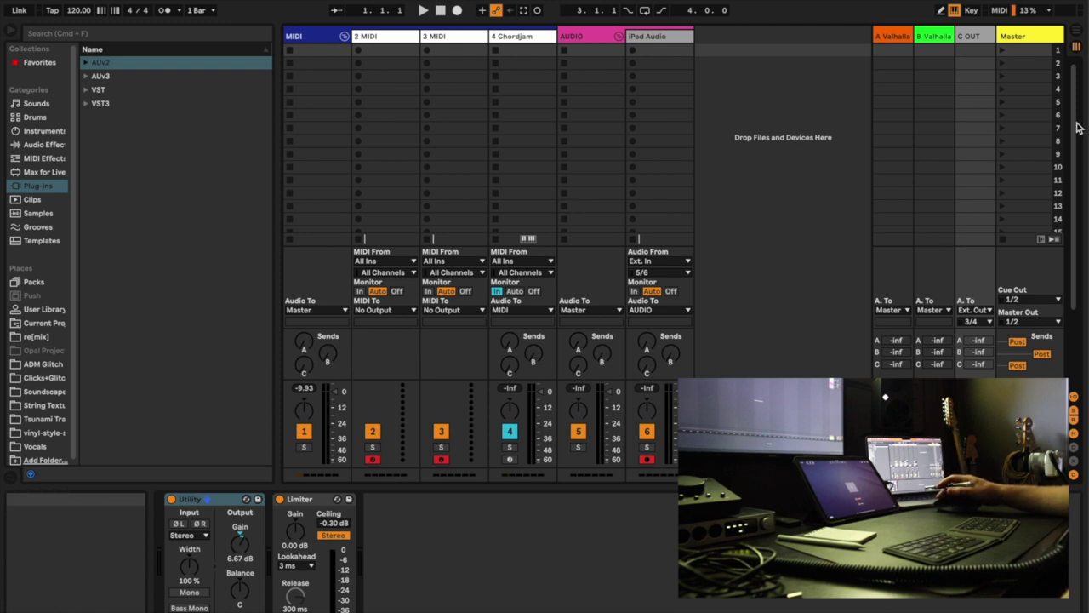
{"action": "left_click", "coordinate": [1021, 36]}
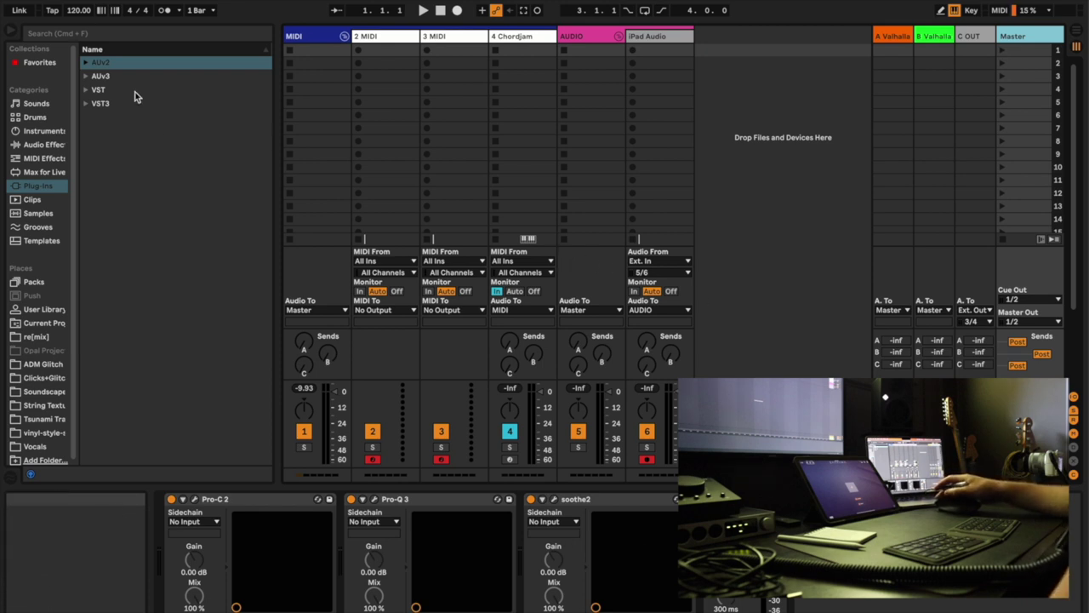
Step: Select C OUT, then open Live's Settings on the Link, Tempo and MIDI preferences
{"action": "left_click", "coordinate": [968, 37]}
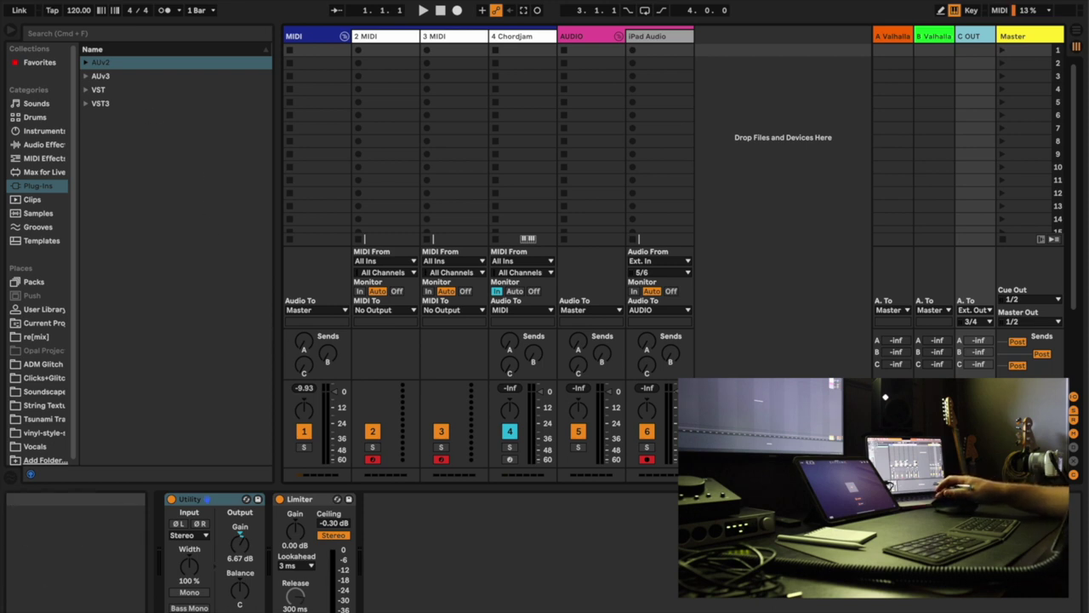
{"action": "left_click", "coordinate": [38, 2]}
{"action": "left_click", "coordinate": [54, 12]}
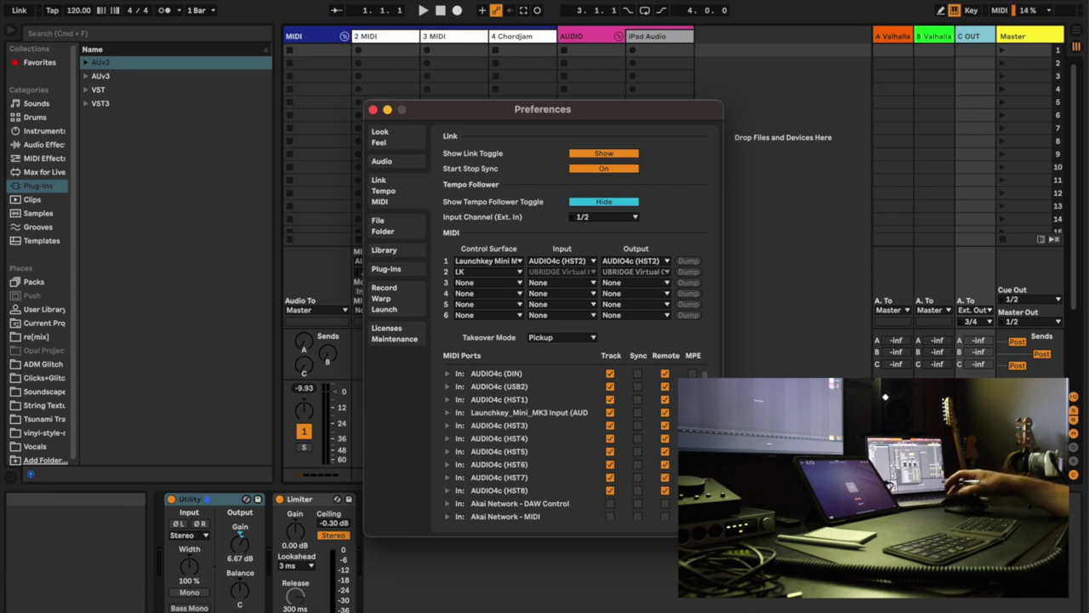
Step: Scroll through the MIDI Ports list, then open the Control Surface 1 chooser
{"action": "scroll", "coordinate": [668, 422], "scroll_direction": "down", "scroll_amount": 5}
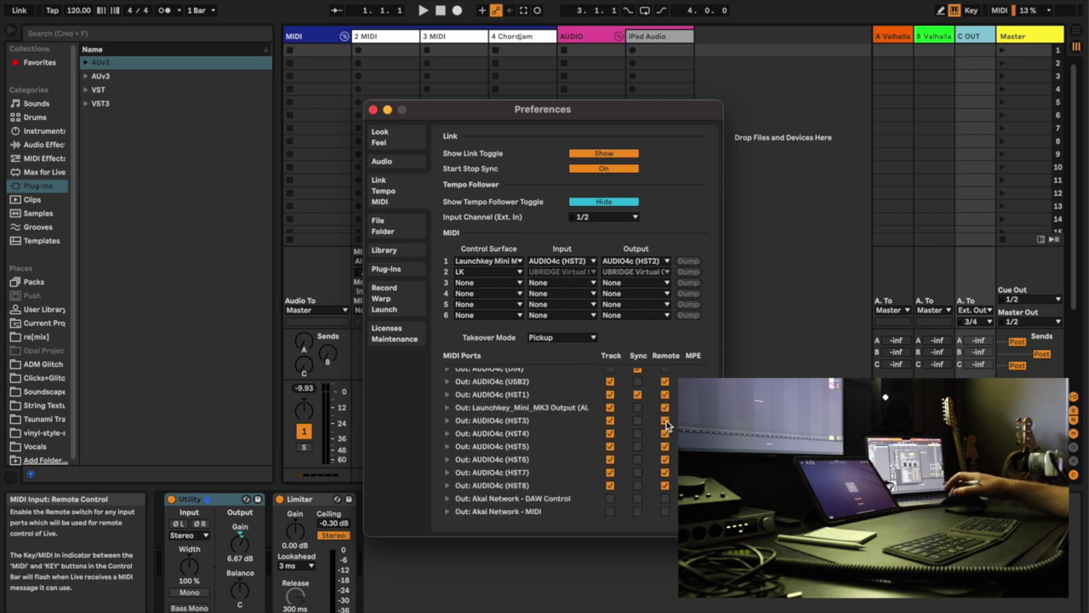
{"action": "scroll", "coordinate": [668, 425], "scroll_direction": "up", "scroll_amount": 5}
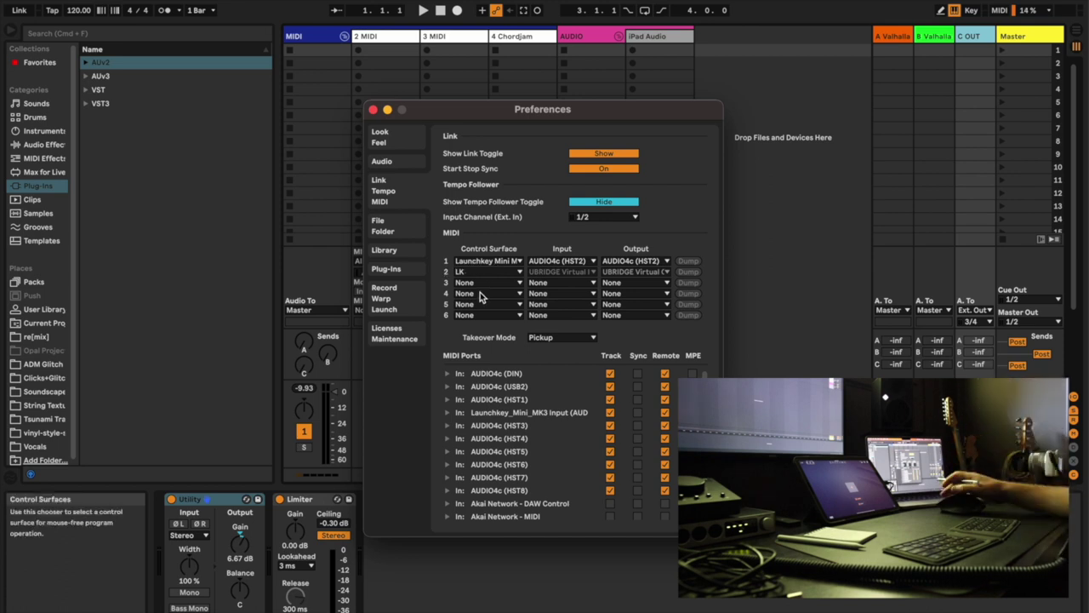
{"action": "left_click", "coordinate": [510, 264]}
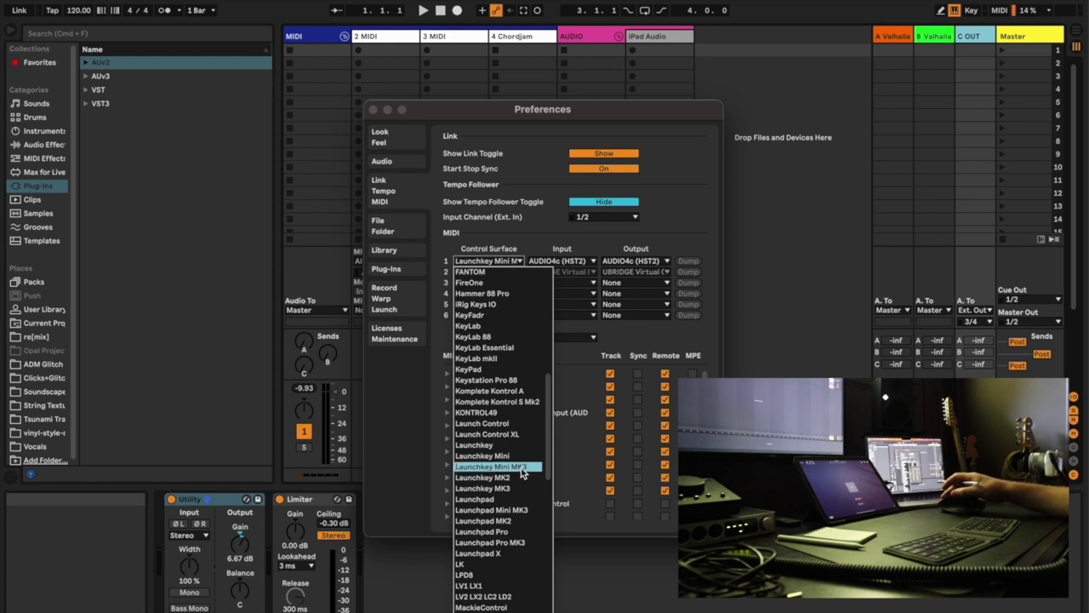
Step: Keep Launchkey Mini MK3 as surface 1, then review and keep LK as surface 2
{"action": "left_click", "coordinate": [701, 241]}
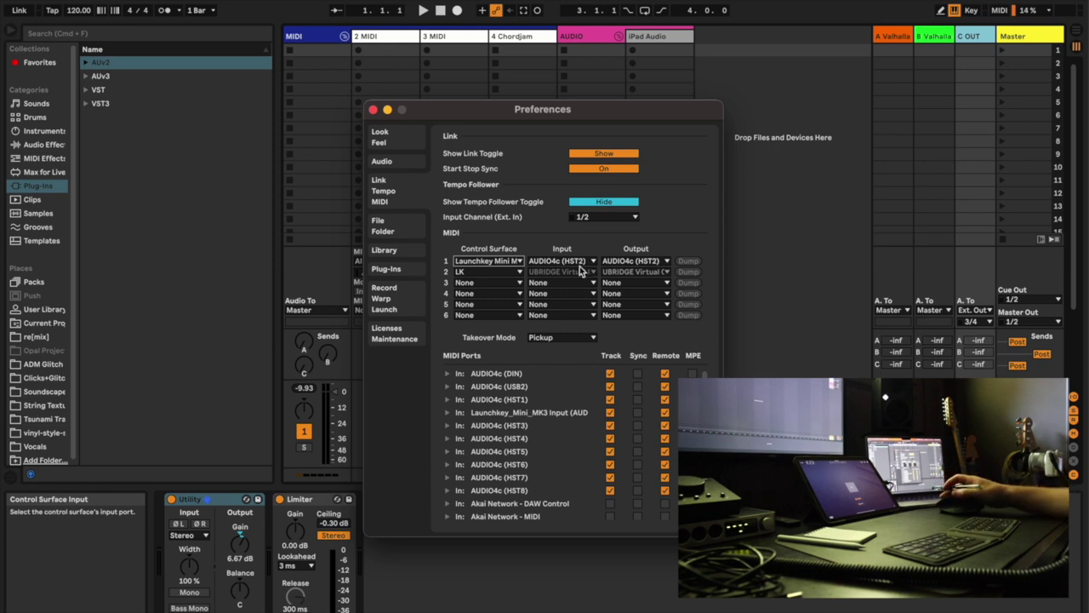
{"action": "left_click", "coordinate": [500, 273]}
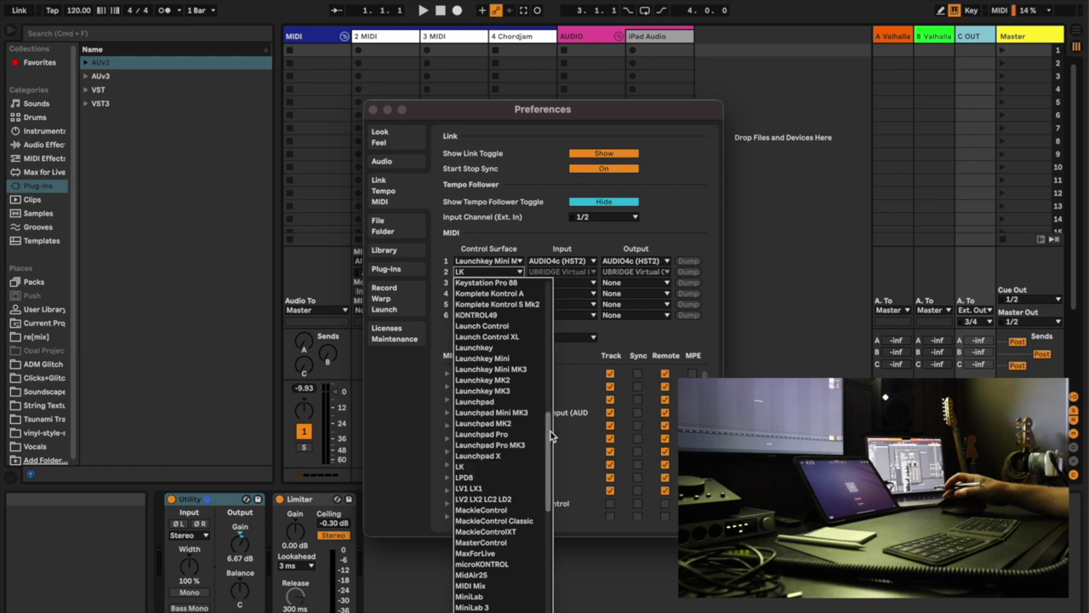
{"action": "left_click", "coordinate": [446, 246]}
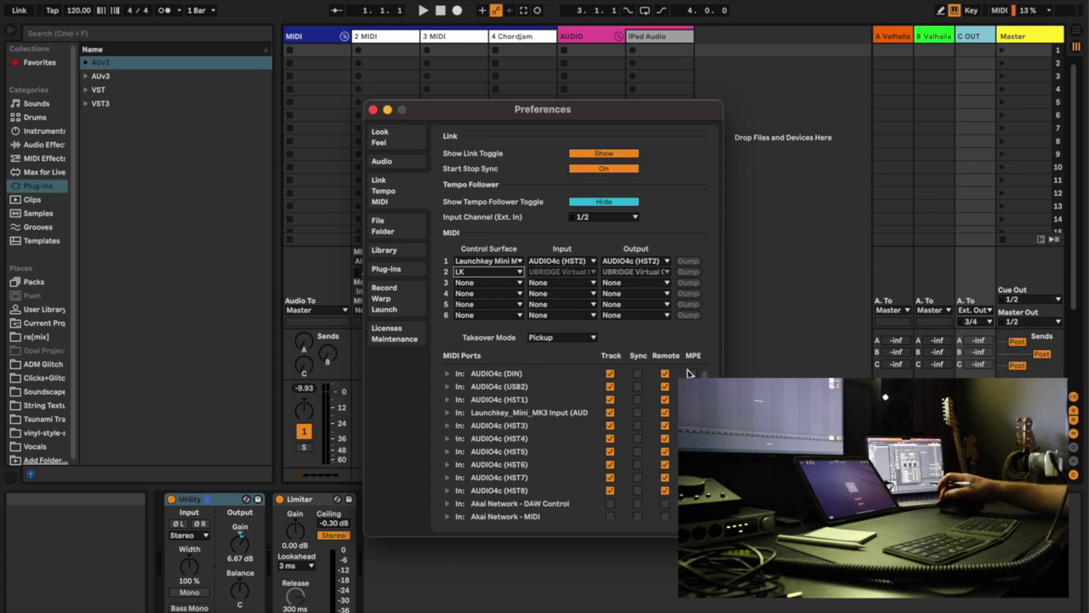
Step: Close Preferences, then raise track 4's Send A and bring it back to zero
{"action": "key", "text": "Escape"}
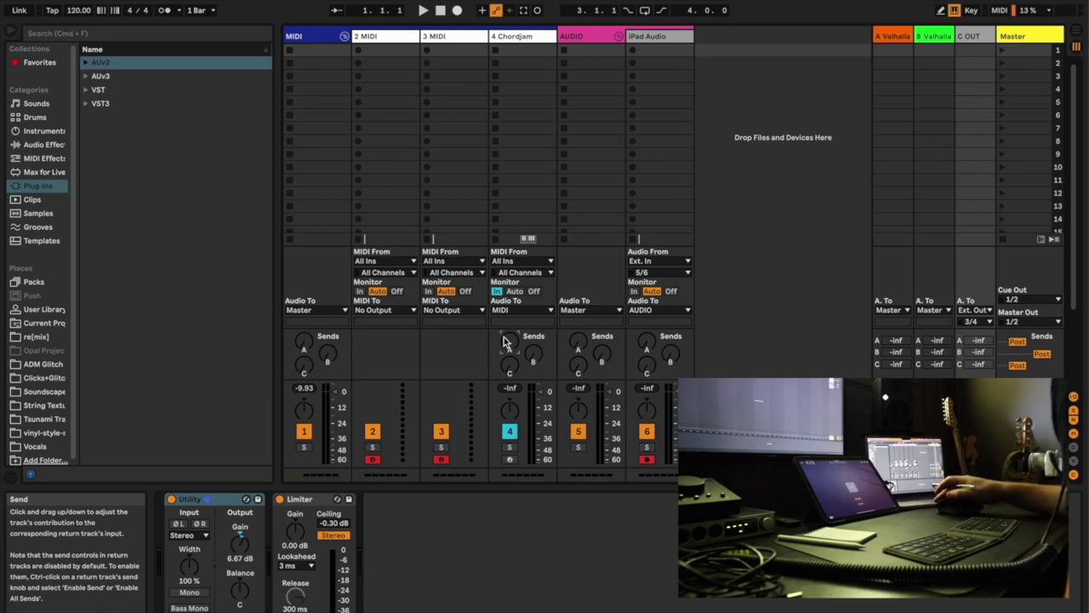
{"action": "left_click_drag", "start_coordinate": [505, 341], "coordinate": [505, 322]}
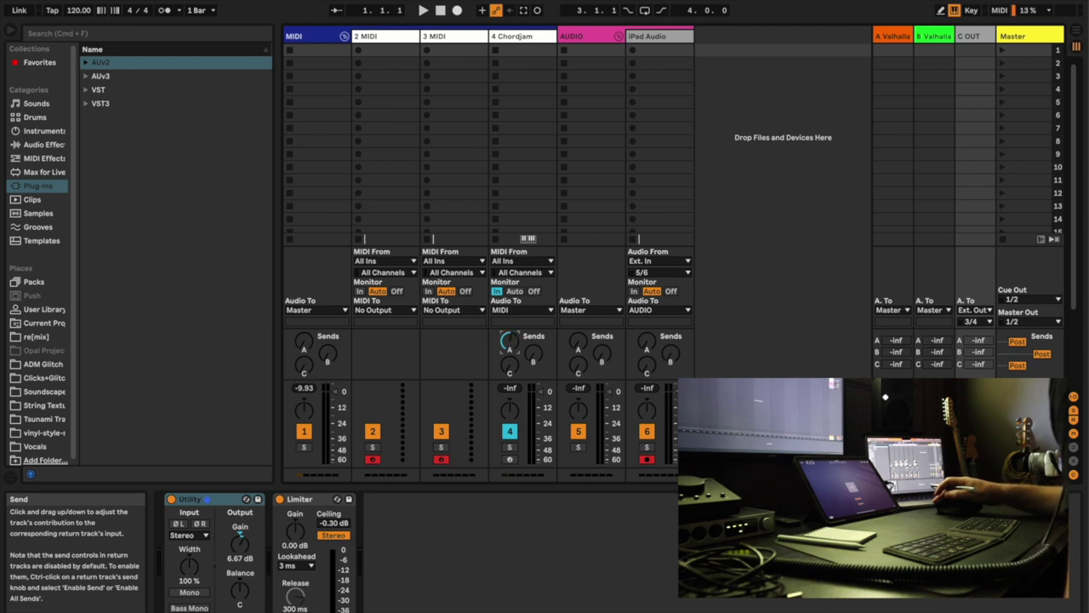
{"action": "left_click_drag", "start_coordinate": [509, 342], "coordinate": [509, 362]}
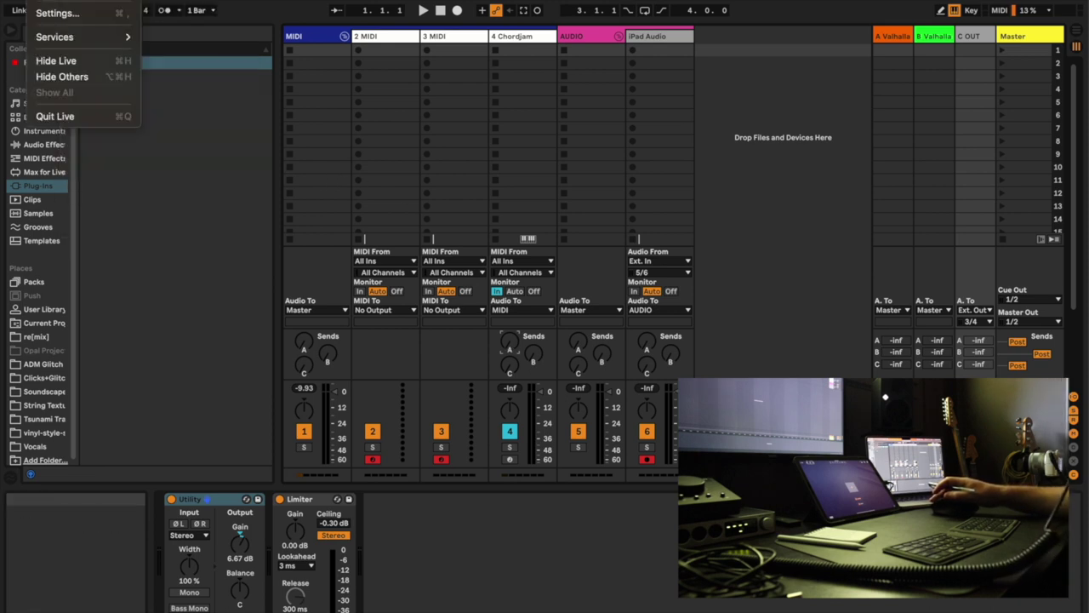
Step: In Link/Tempo/MIDI preferences, toggle Remote for In: AUDIO4c (USB2) off and back on
{"action": "left_click", "coordinate": [60, 14]}
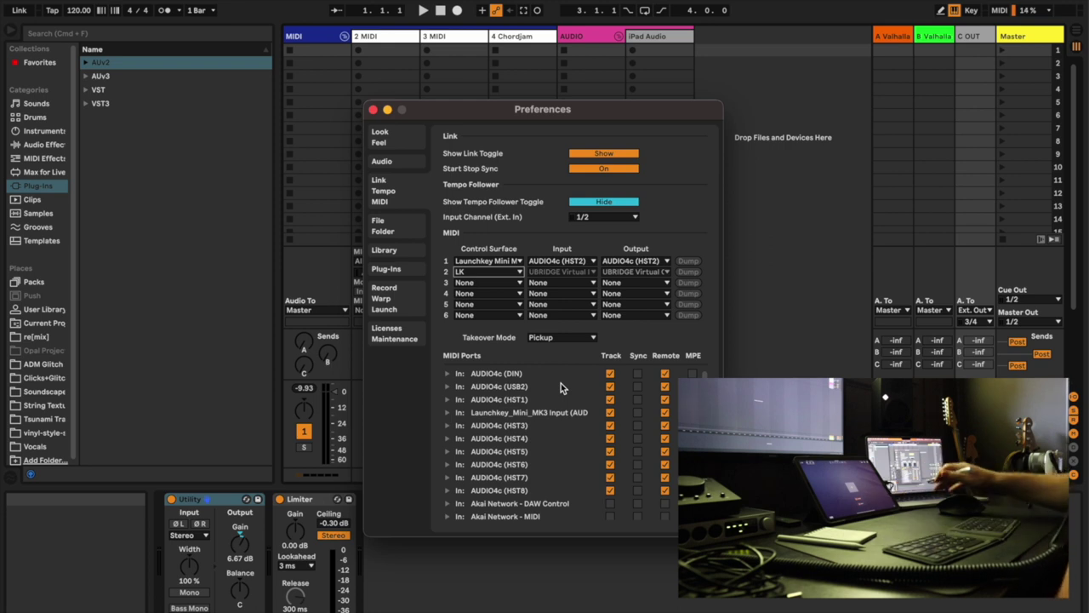
{"action": "scroll", "coordinate": [553, 425], "scroll_direction": "down", "scroll_amount": 5}
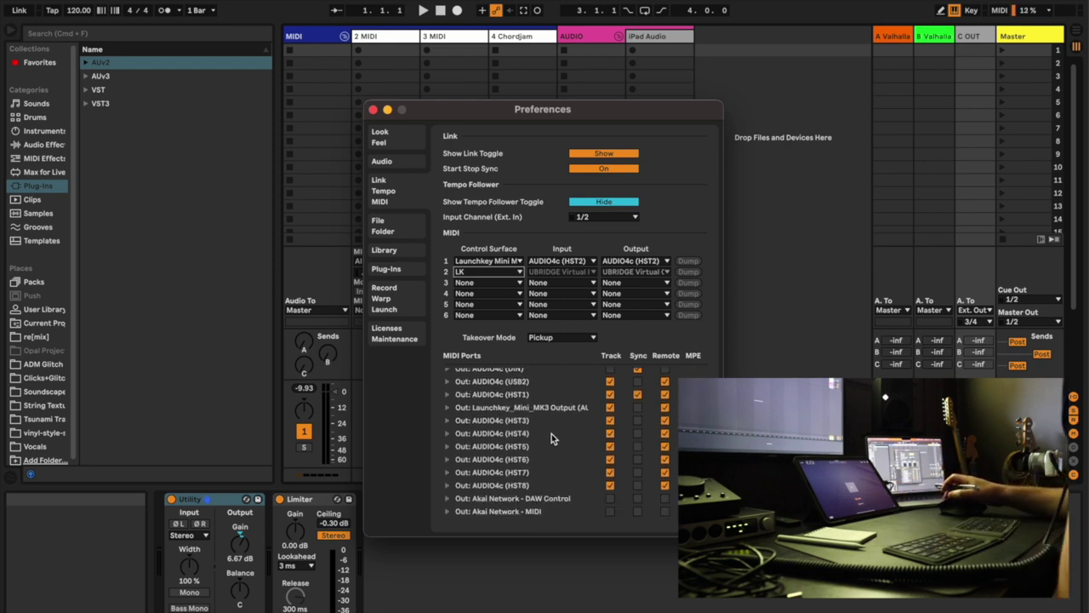
{"action": "scroll", "coordinate": [552, 436], "scroll_direction": "up", "scroll_amount": 5}
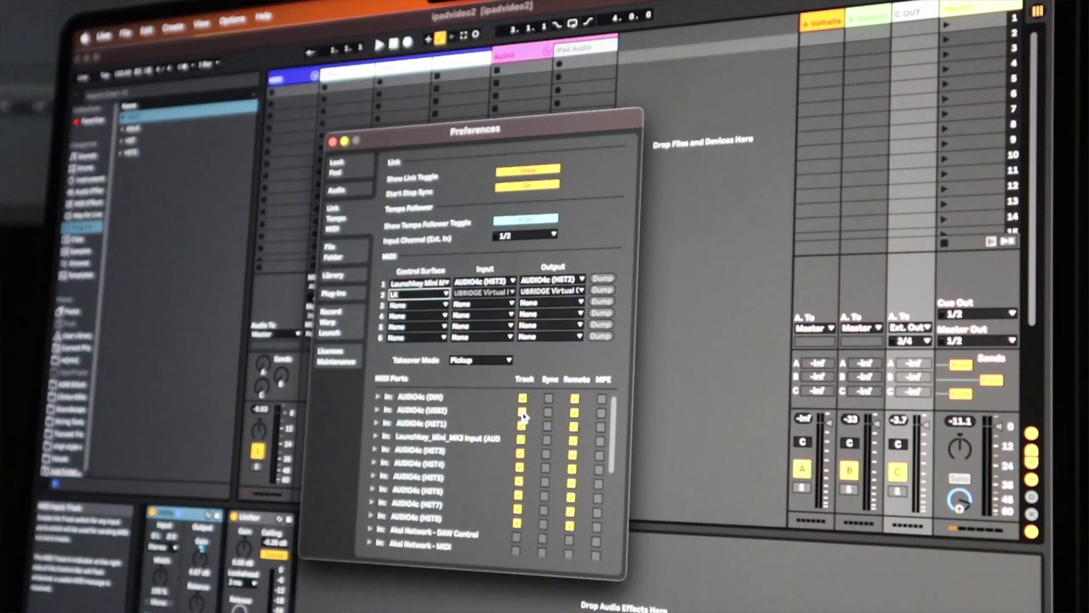
{"action": "key", "text": "Escape"}
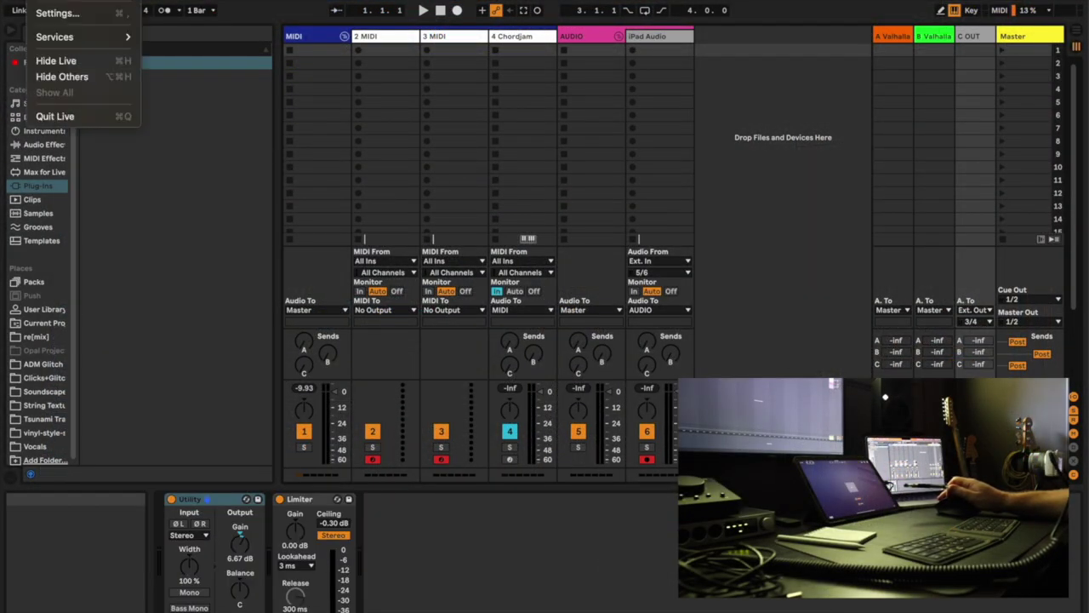
{"action": "left_click", "coordinate": [57, 13]}
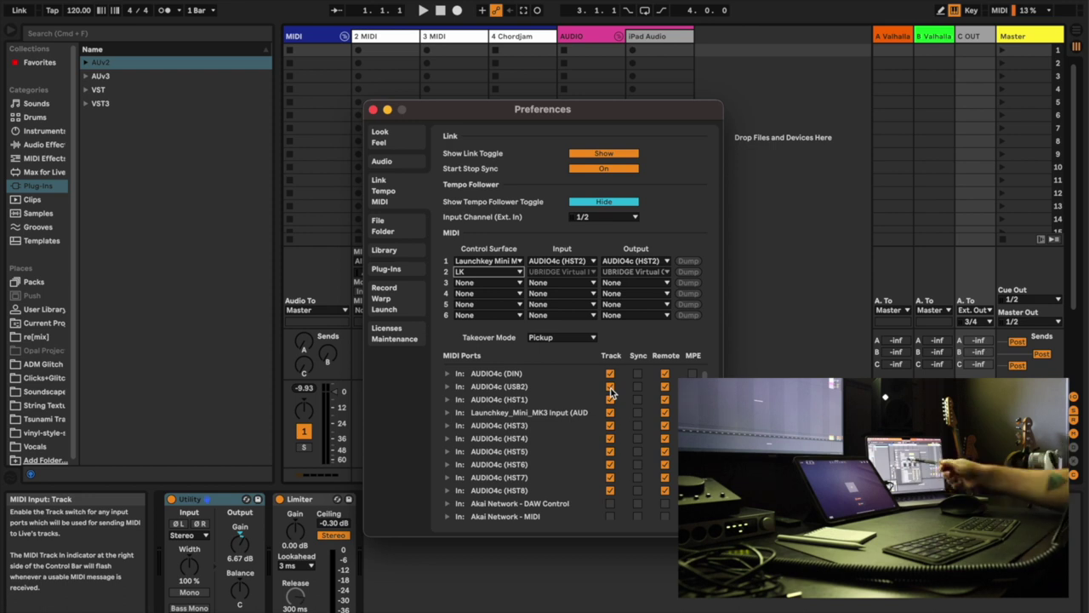
{"action": "left_click", "coordinate": [665, 385]}
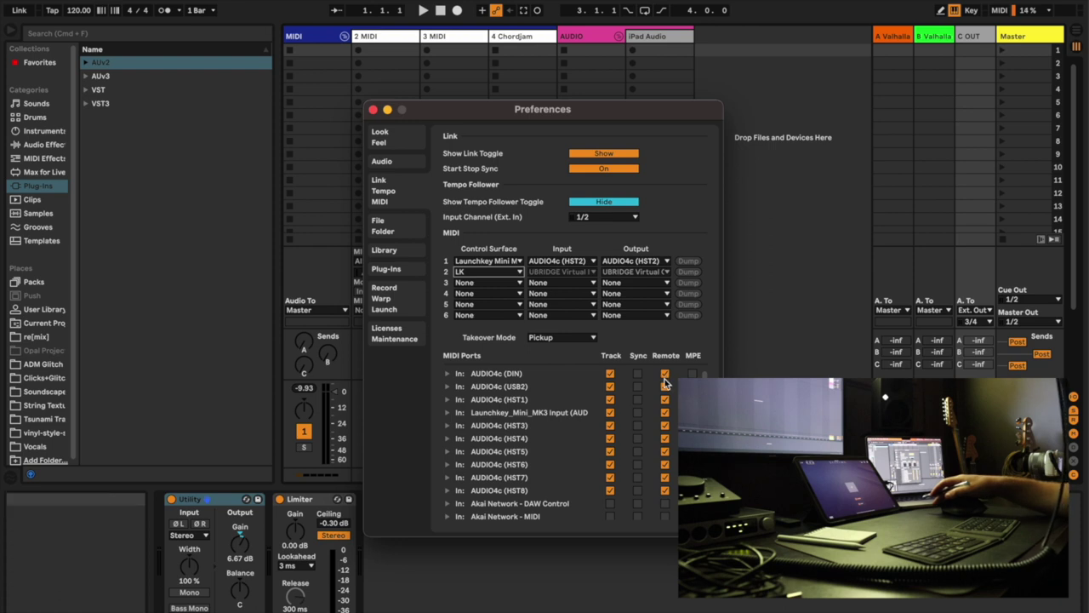
{"action": "left_click", "coordinate": [664, 386]}
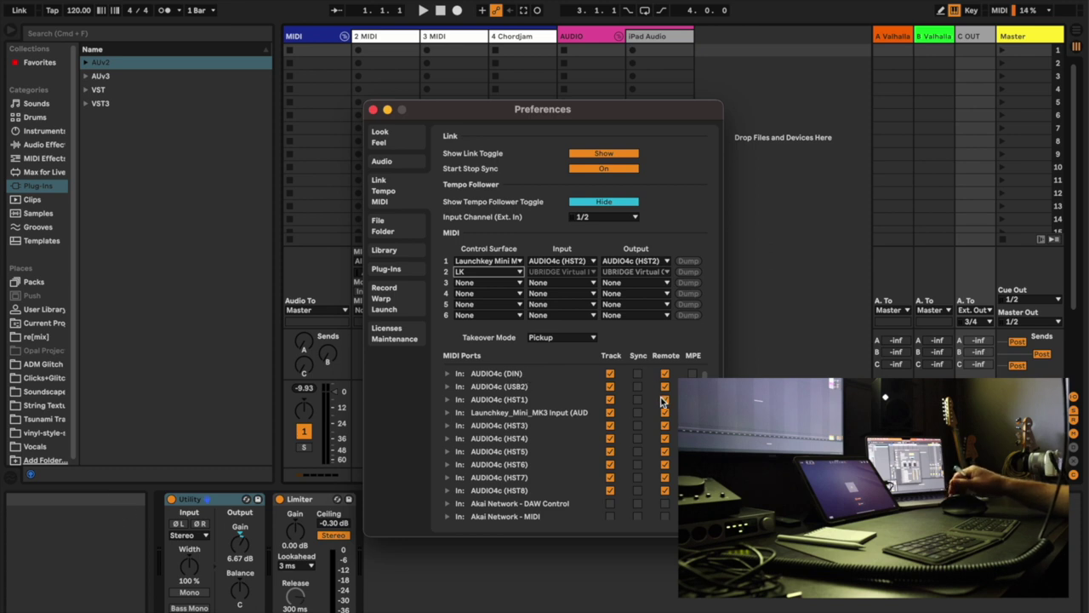
Step: Scroll to the Out ports and toggle Sync for Out: AUDIO4c (DIN) off and on
{"action": "scroll", "coordinate": [665, 407], "scroll_direction": "down", "scroll_amount": 8}
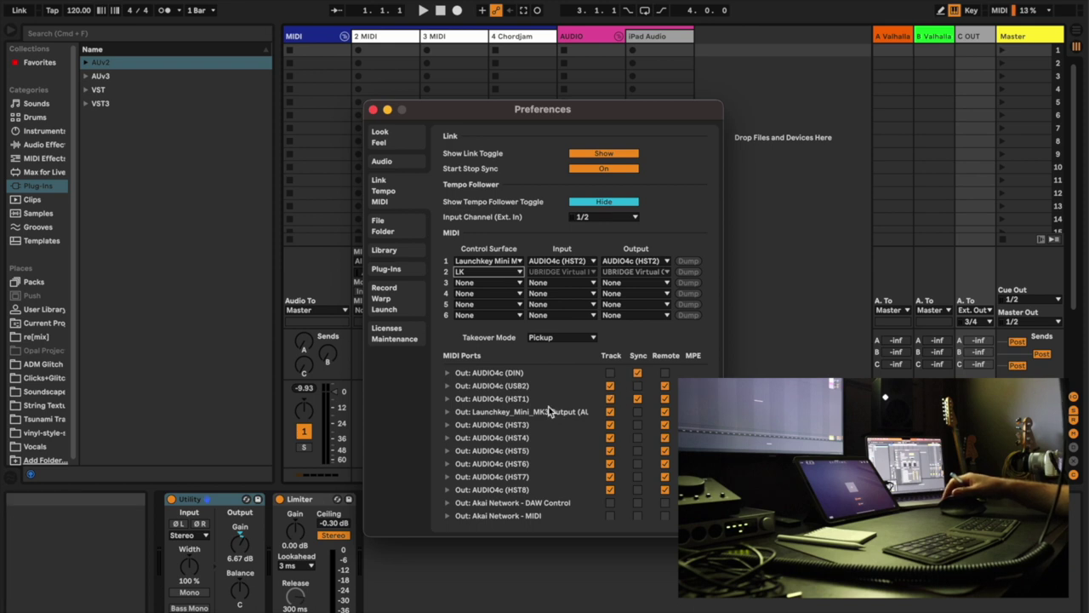
{"action": "left_click", "coordinate": [639, 373]}
{"action": "left_click", "coordinate": [639, 374]}
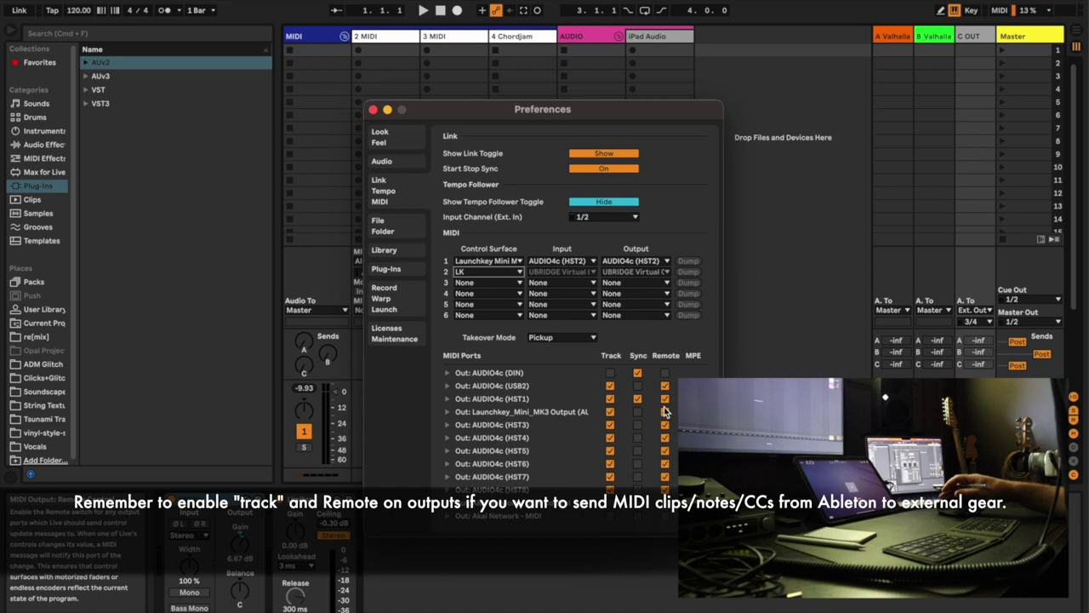
Step: On the Audio page, keep AUDIO4c as the input device and view Input Config
{"action": "left_click", "coordinate": [380, 161]}
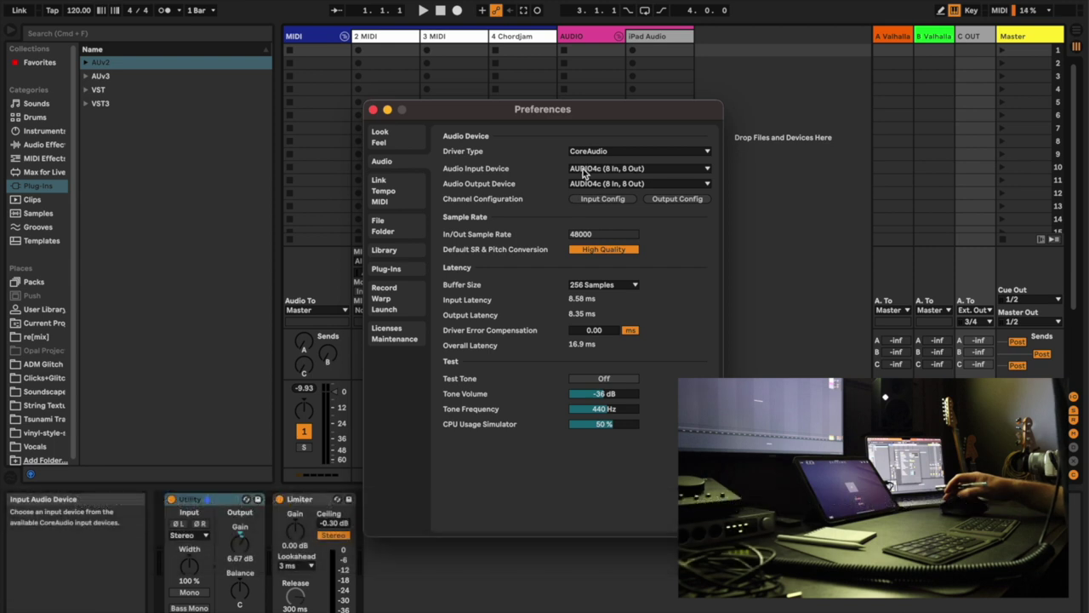
{"action": "left_click", "coordinate": [599, 168]}
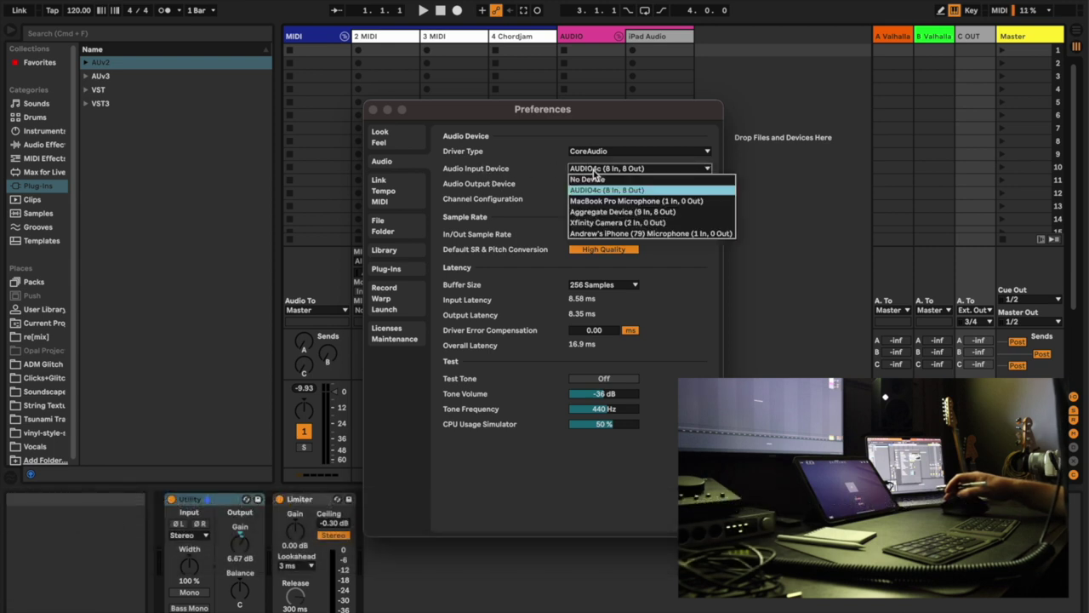
{"action": "left_click", "coordinate": [549, 170]}
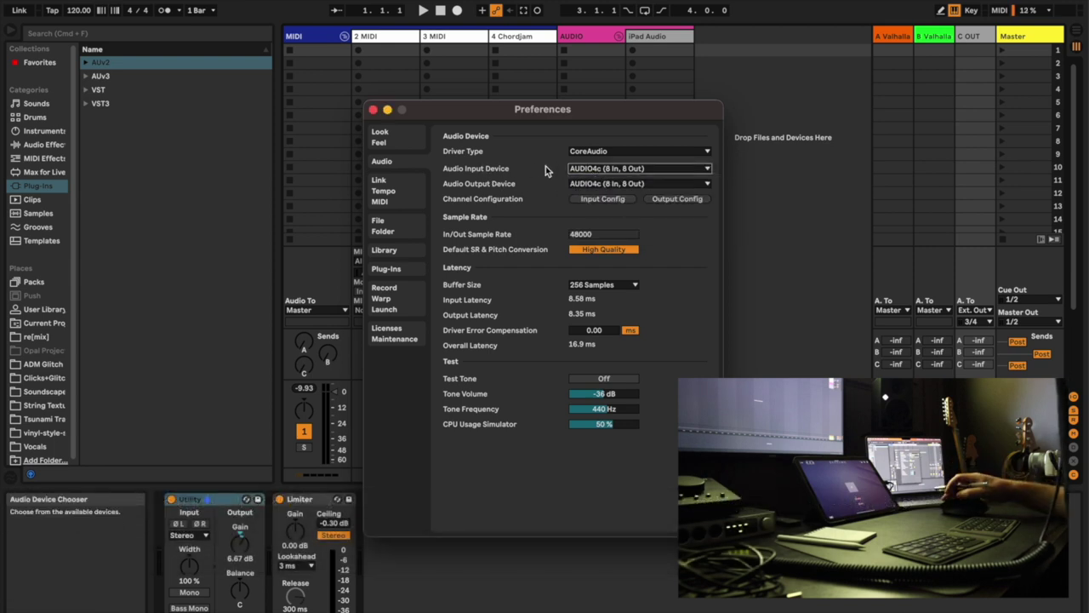
{"action": "left_click", "coordinate": [578, 201]}
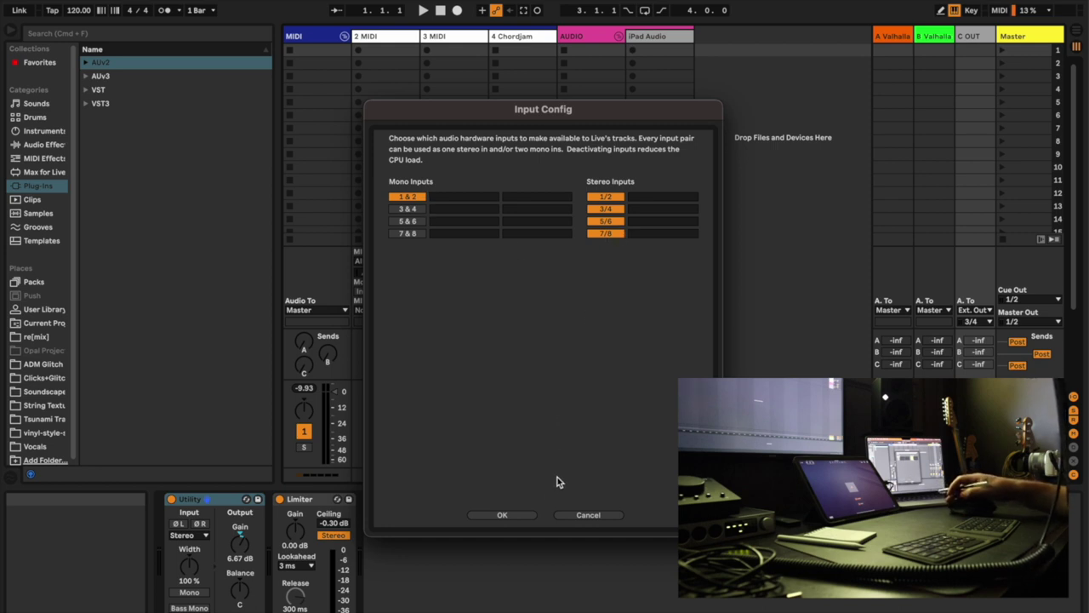
Step: Confirm Input and Output Config unchanged, keeping stereo pairs 1/2 through 7/8 active
{"action": "left_click", "coordinate": [503, 515]}
{"action": "left_click", "coordinate": [682, 205]}
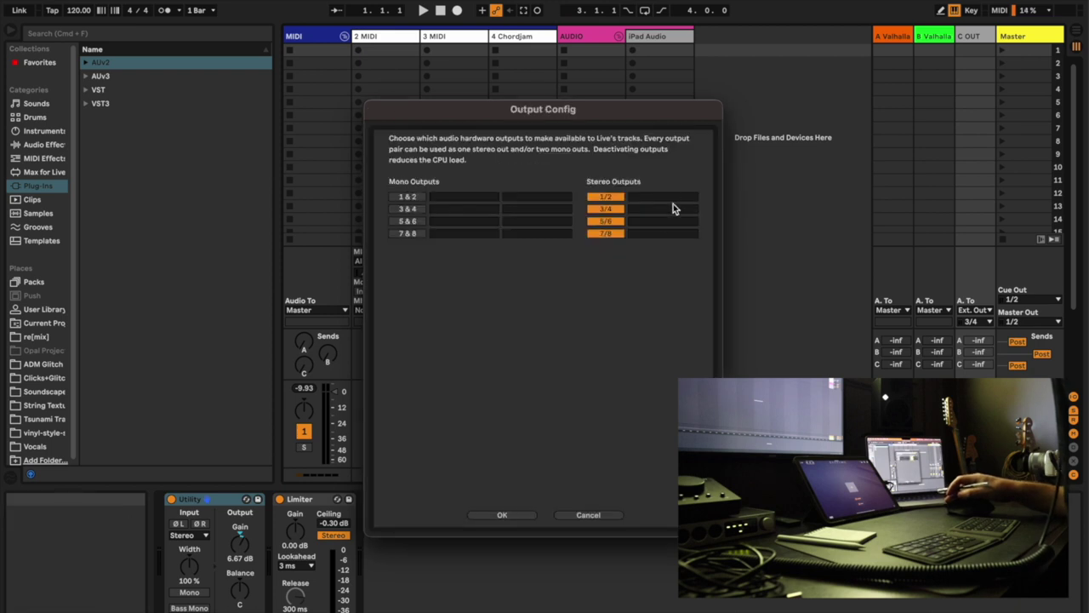
{"action": "left_click", "coordinate": [509, 516]}
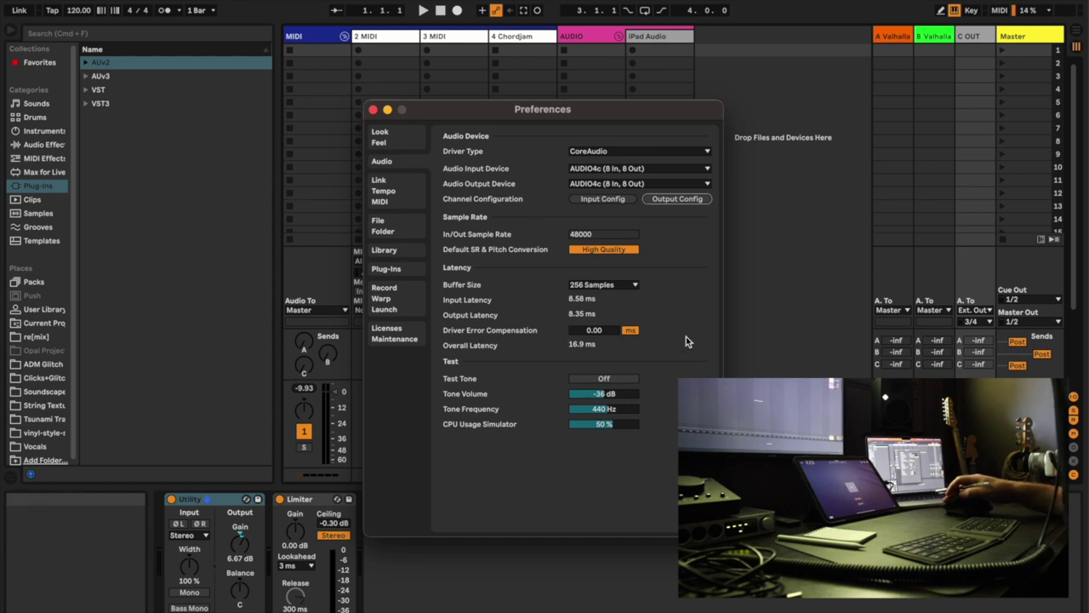
{"action": "left_click", "coordinate": [606, 287]}
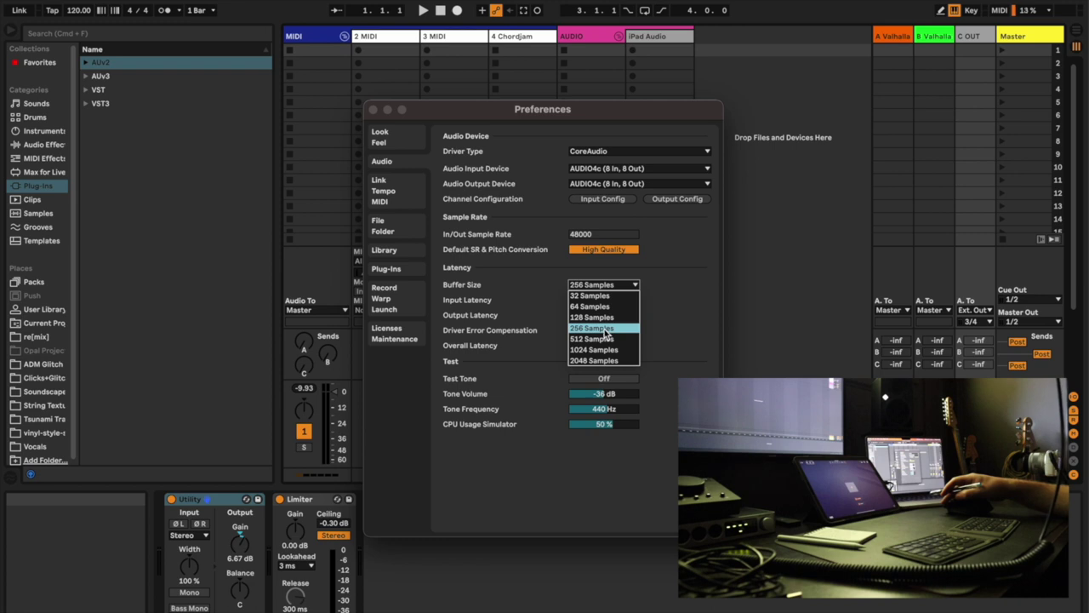
Step: Keep the buffer size at 256 Samples for 16.9 ms overall latency
{"action": "left_click", "coordinate": [689, 330]}
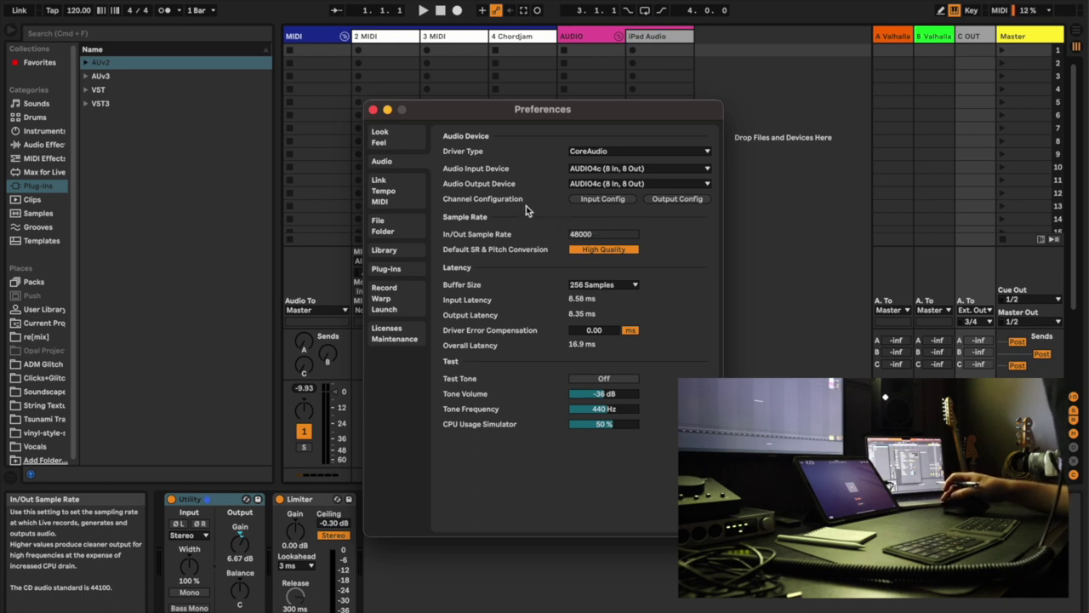
Step: Close Ableton Live's Preferences window
{"action": "left_click", "coordinate": [372, 110]}
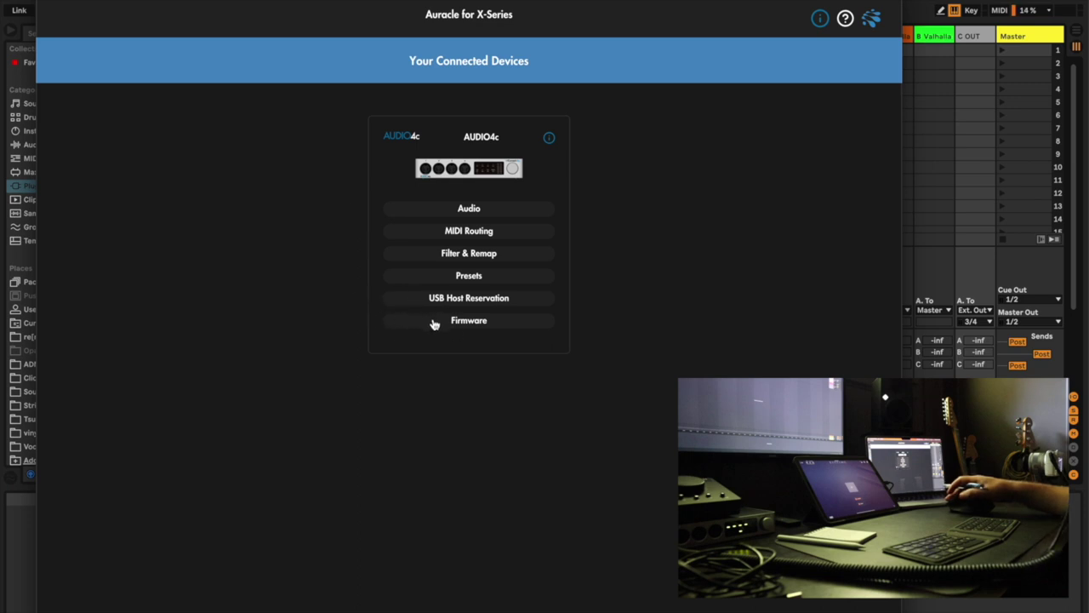
Step: Check AUDIO4c's USB Host Reservation settings, then return to its Audio mixer page
{"action": "left_click", "coordinate": [410, 210]}
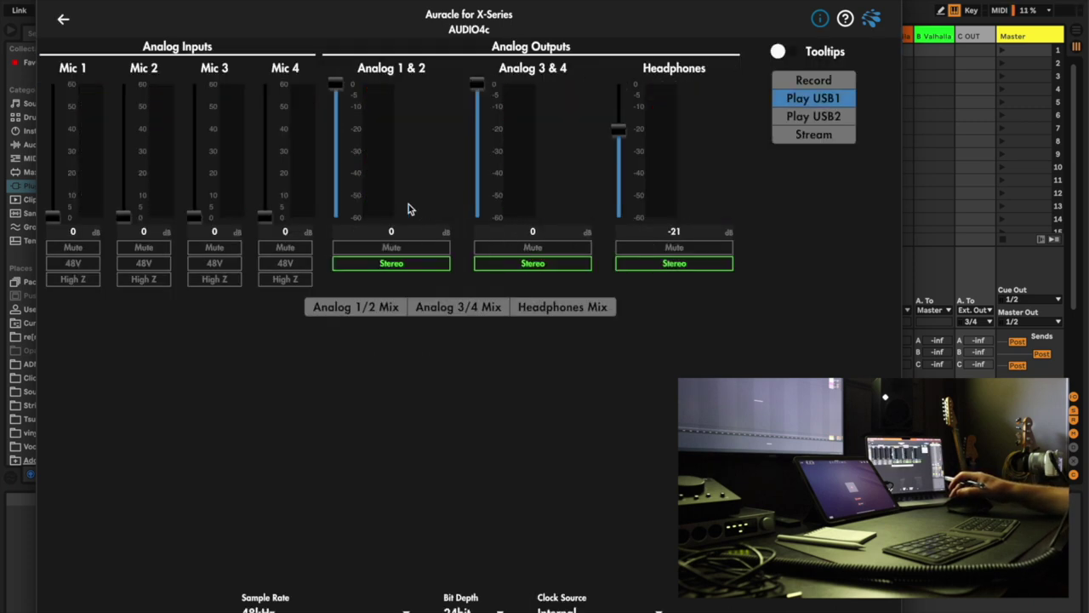
{"action": "left_click", "coordinate": [59, 19]}
{"action": "left_click", "coordinate": [505, 299]}
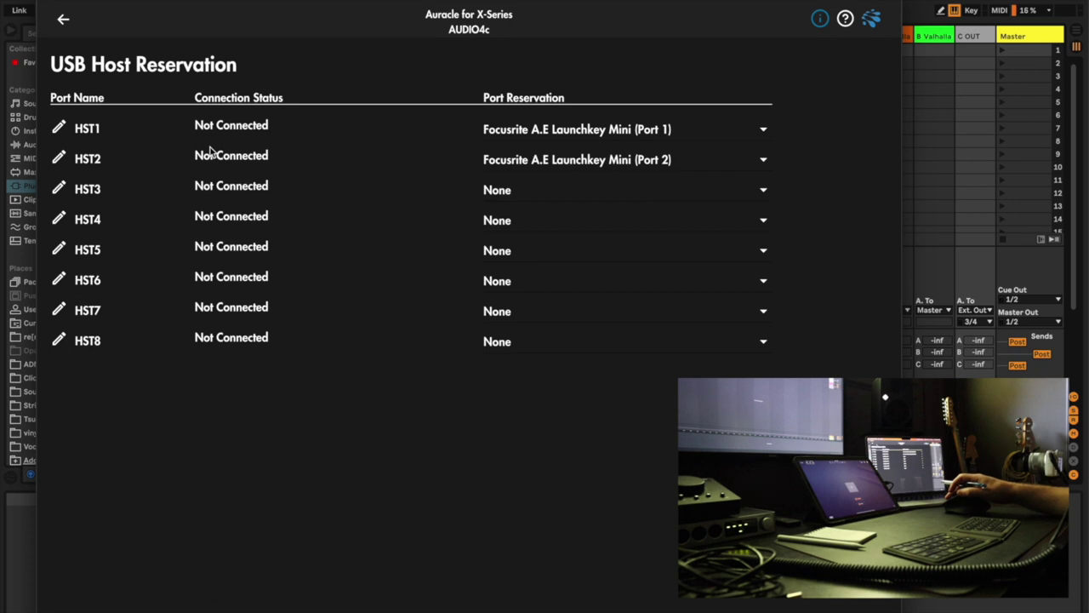
{"action": "left_click", "coordinate": [63, 19]}
{"action": "left_click", "coordinate": [509, 210]}
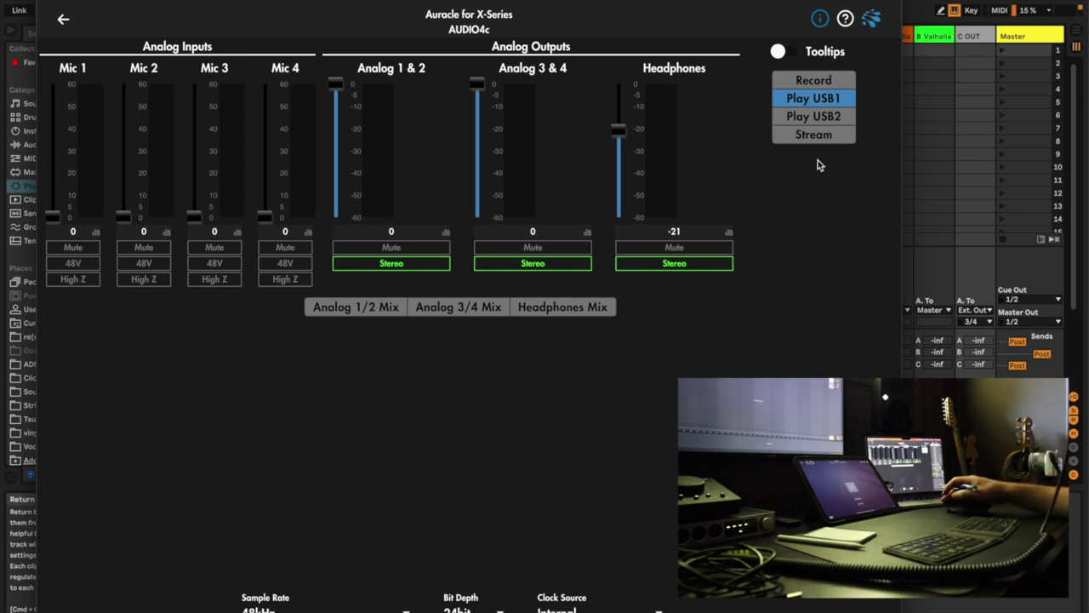
Step: Put AUDIO4c in Record mode and inspect the Analog 1/2, Analog 3/4 and Headphones mixes
{"action": "left_click", "coordinate": [795, 83]}
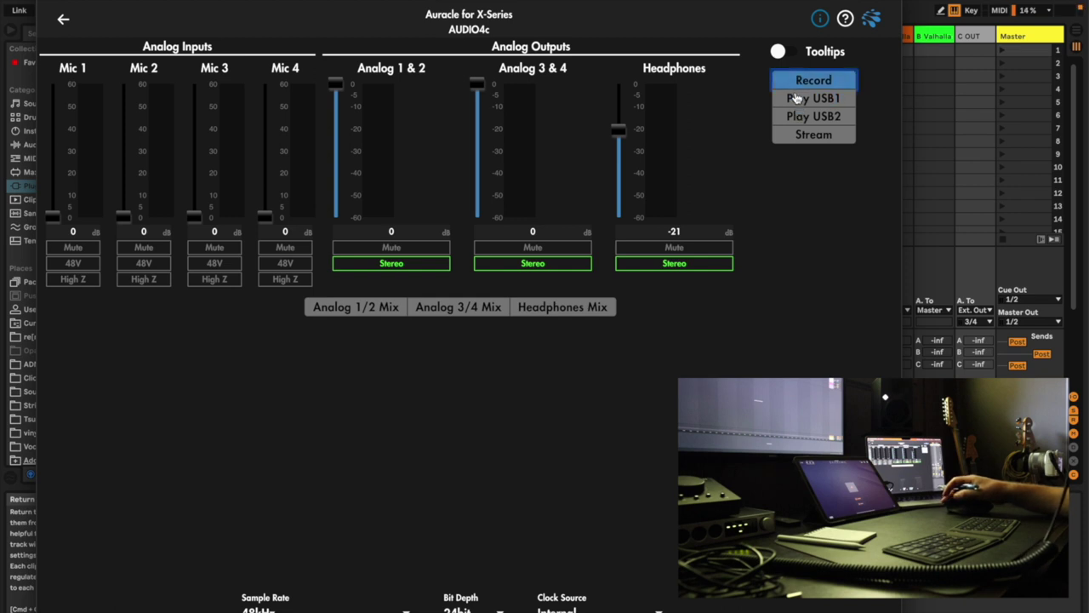
{"action": "left_click", "coordinate": [333, 307]}
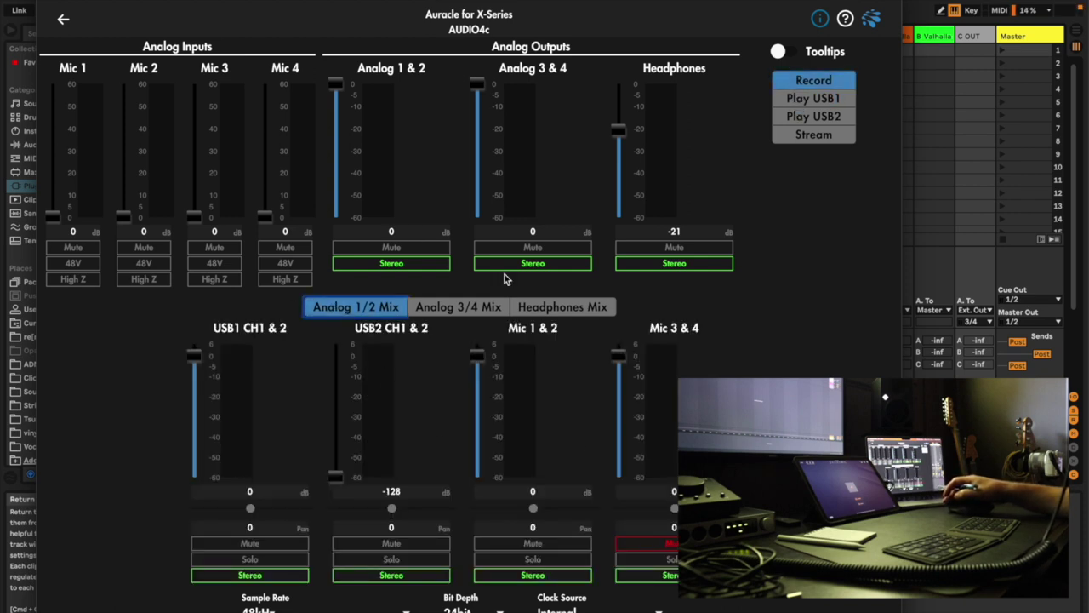
{"action": "left_click", "coordinate": [496, 312]}
{"action": "left_click", "coordinate": [549, 313]}
{"action": "left_click", "coordinate": [399, 308]}
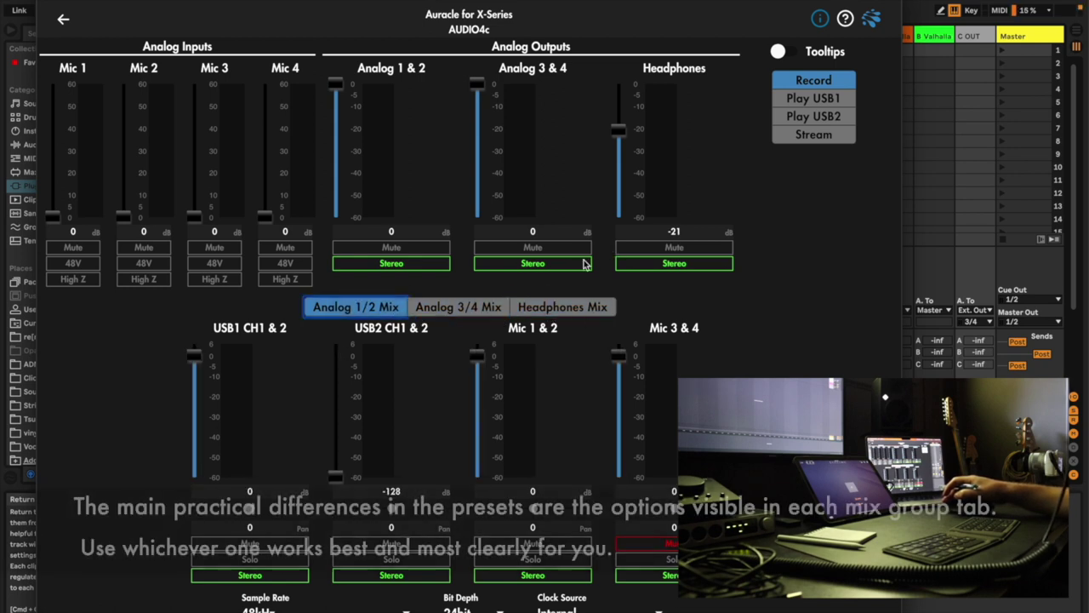
Step: Try Play USB1 and Play USB2 modes, then settle on Stream mode
{"action": "left_click", "coordinate": [808, 100]}
{"action": "left_click", "coordinate": [810, 118]}
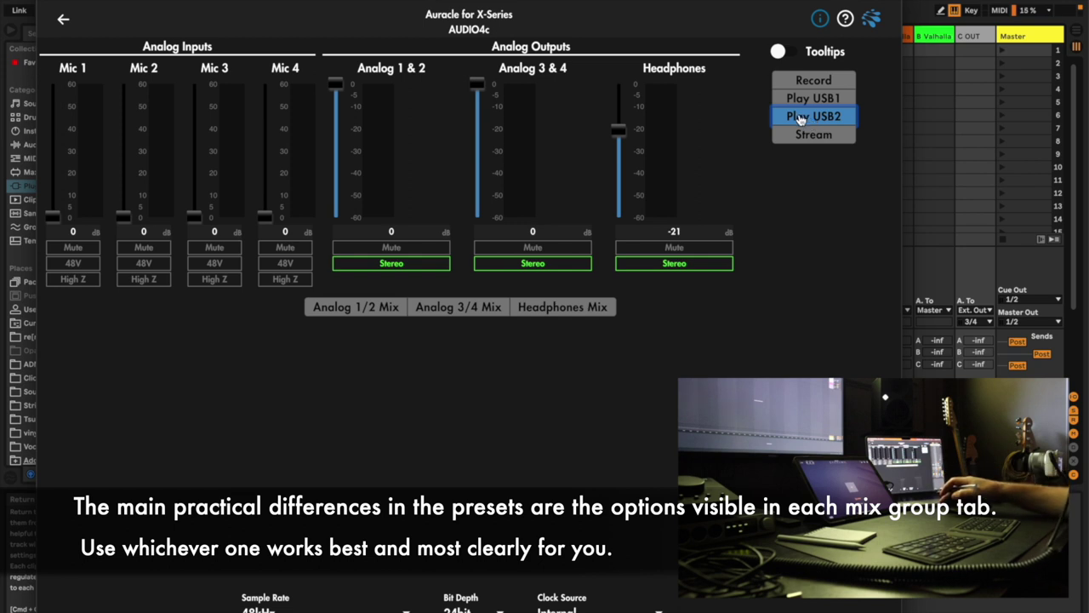
{"action": "left_click", "coordinate": [807, 136]}
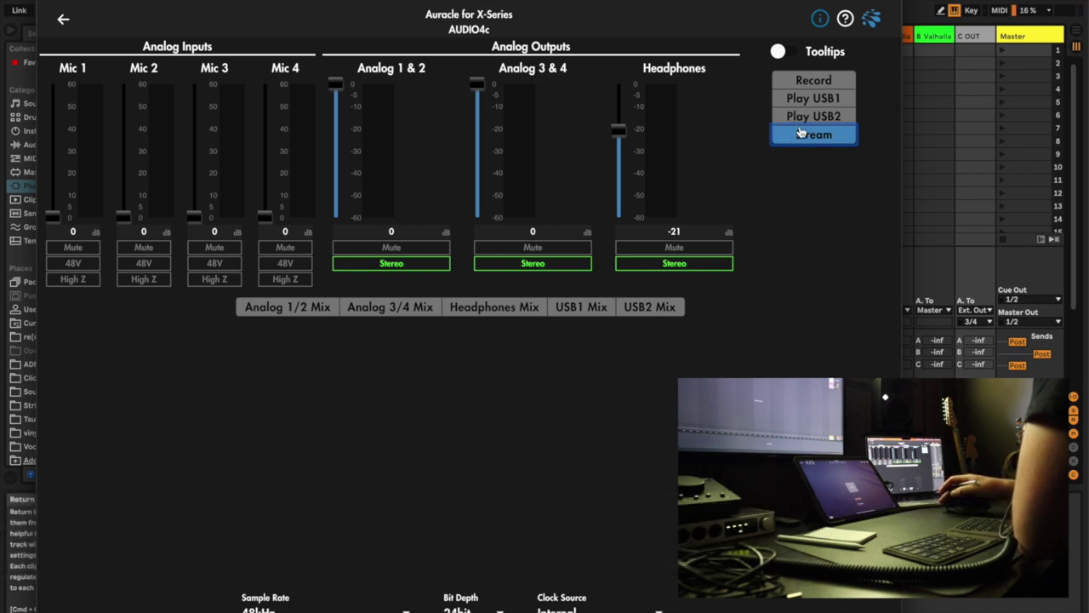
Step: Cycle AUDIO4c through Record, Stream and Play USB2, ending in Play USB1 mode
{"action": "left_click", "coordinate": [818, 83]}
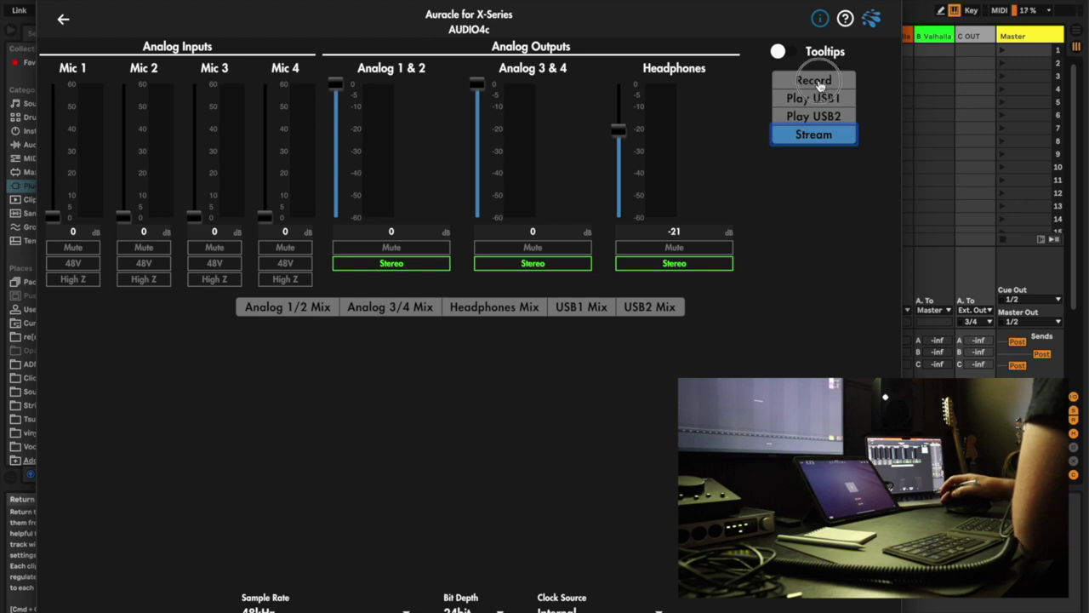
{"action": "left_click", "coordinate": [822, 135]}
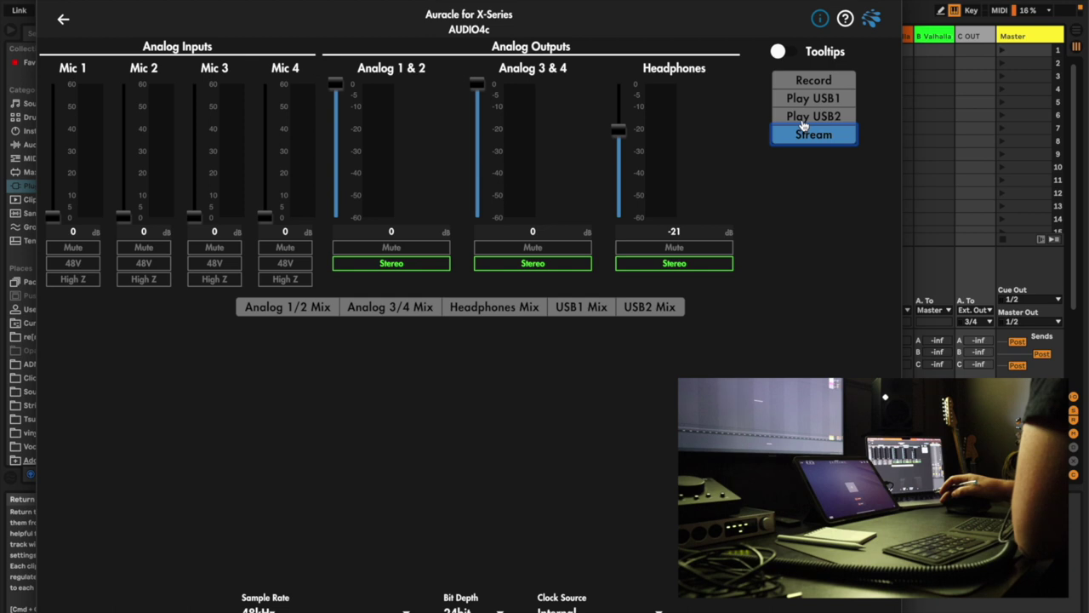
{"action": "left_click", "coordinate": [806, 119]}
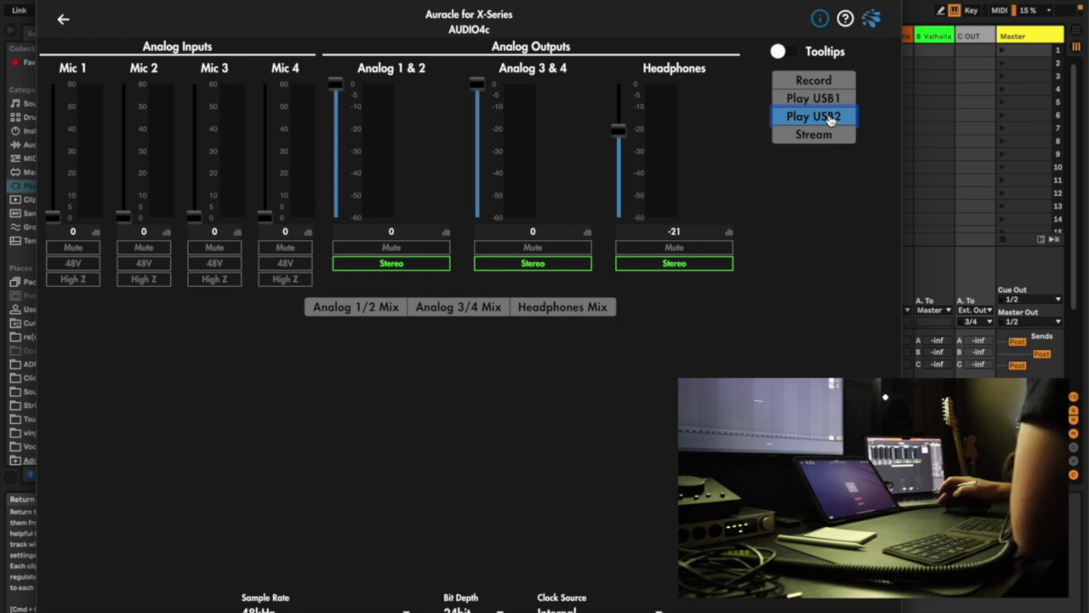
{"action": "left_click", "coordinate": [822, 102]}
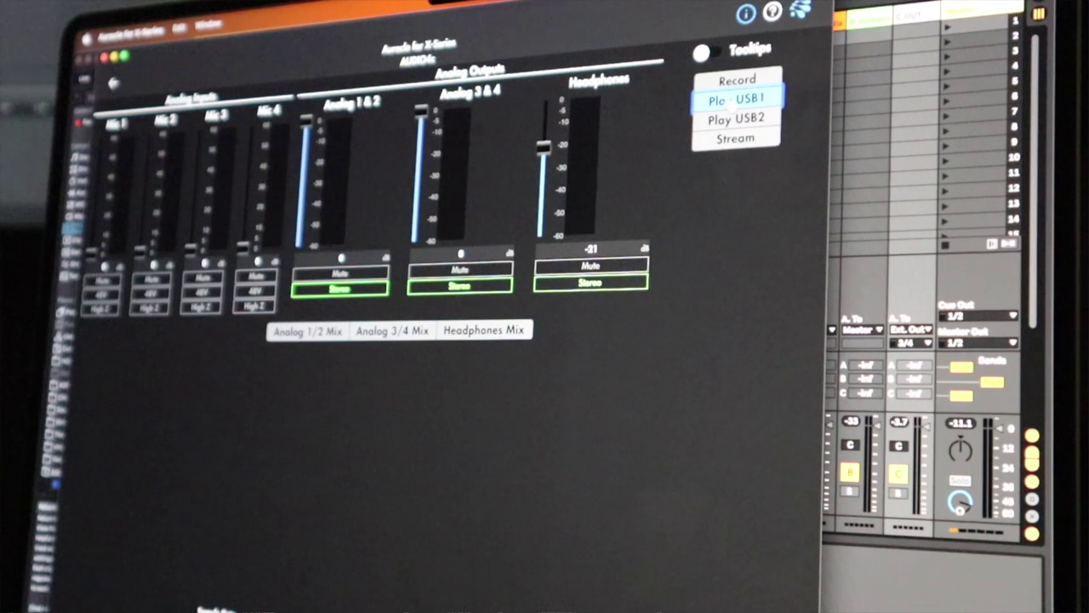
Step: Turn on Tooltips, switch the AUDIO4c to Play USB1, and show the Analog 1/2 Mix channels
{"action": "left_click", "coordinate": [705, 52]}
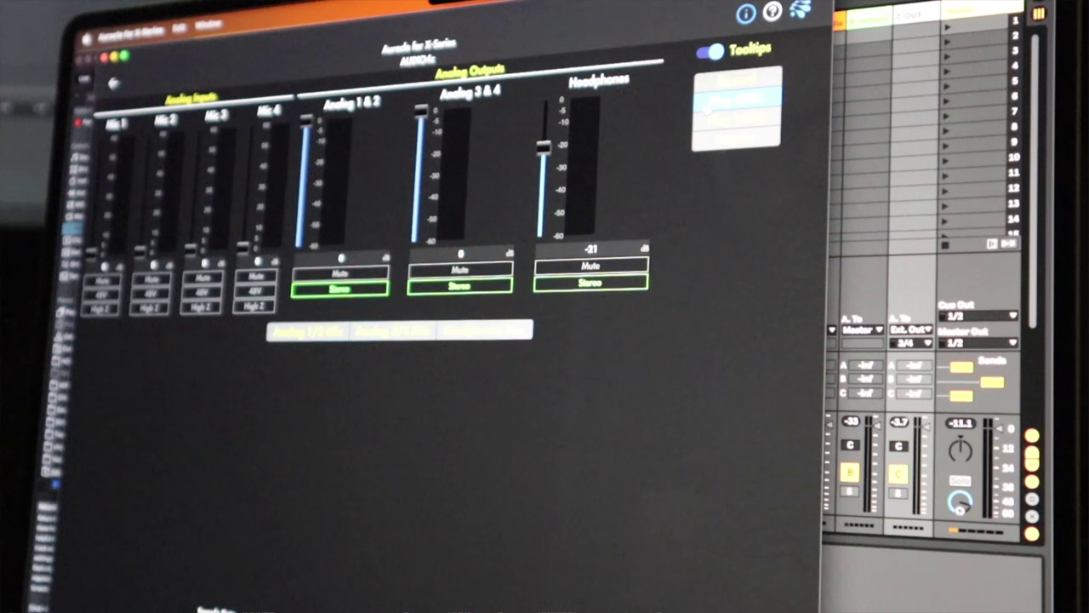
{"action": "mouse_move", "coordinate": [712, 104]}
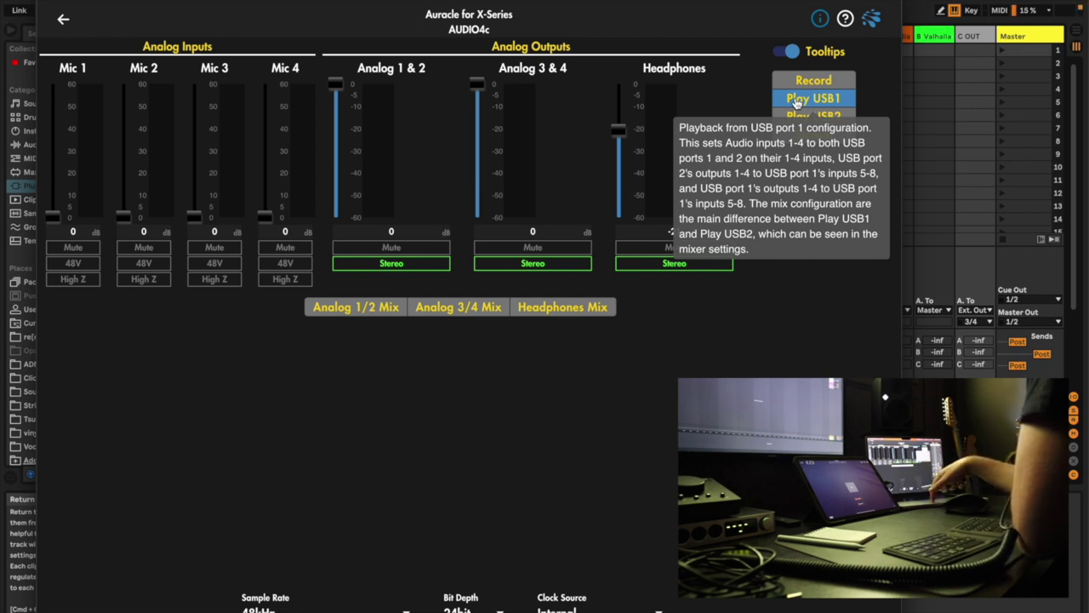
{"action": "left_click", "coordinate": [796, 102]}
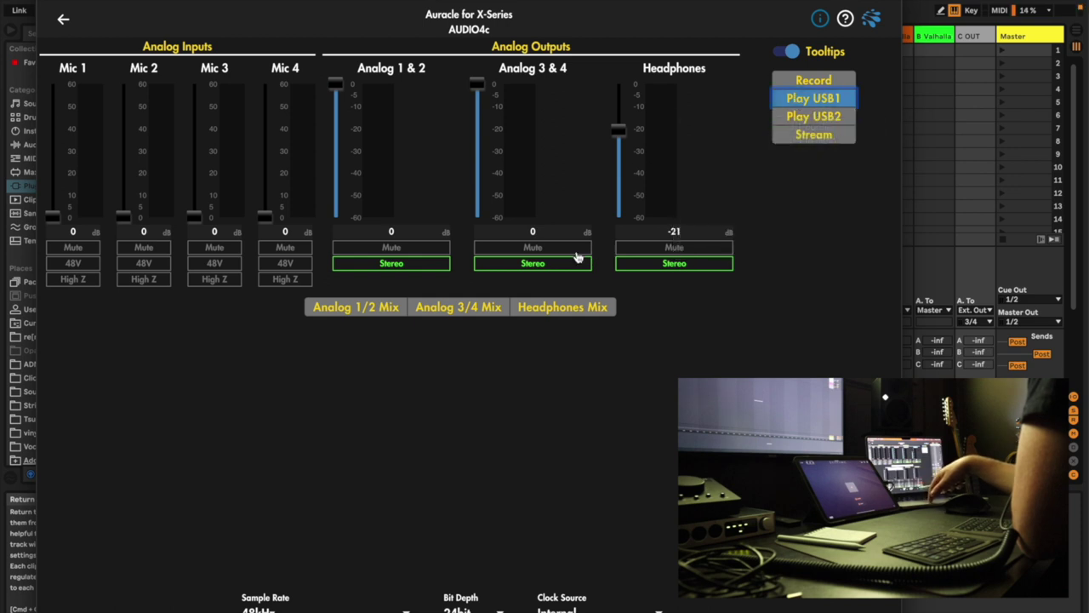
{"action": "left_click", "coordinate": [380, 312]}
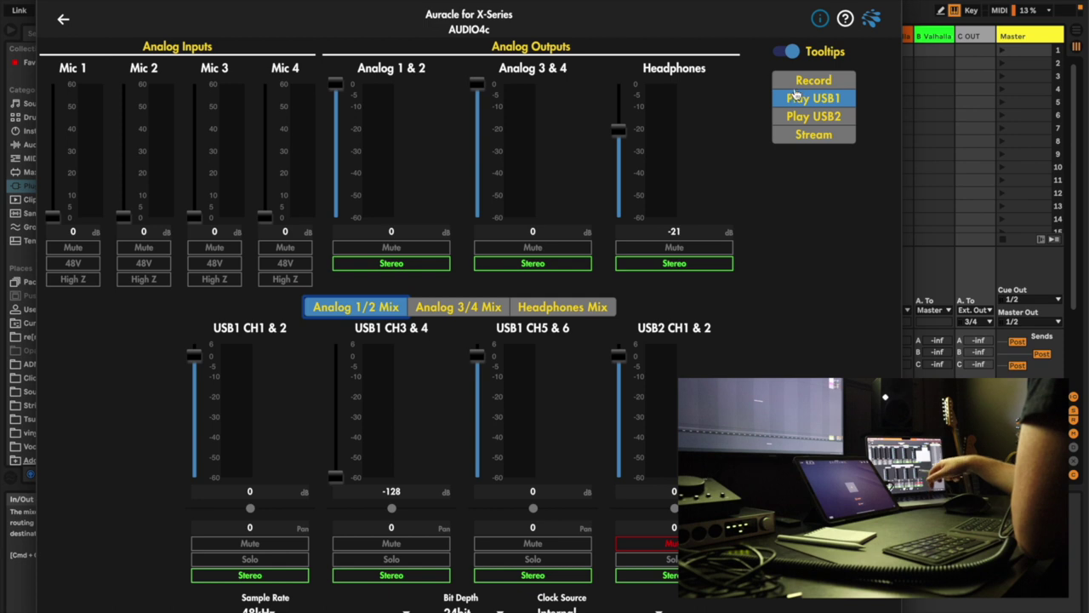
Step: Check the tooltip explaining the Play USB1 preset
{"action": "mouse_move", "coordinate": [793, 98]}
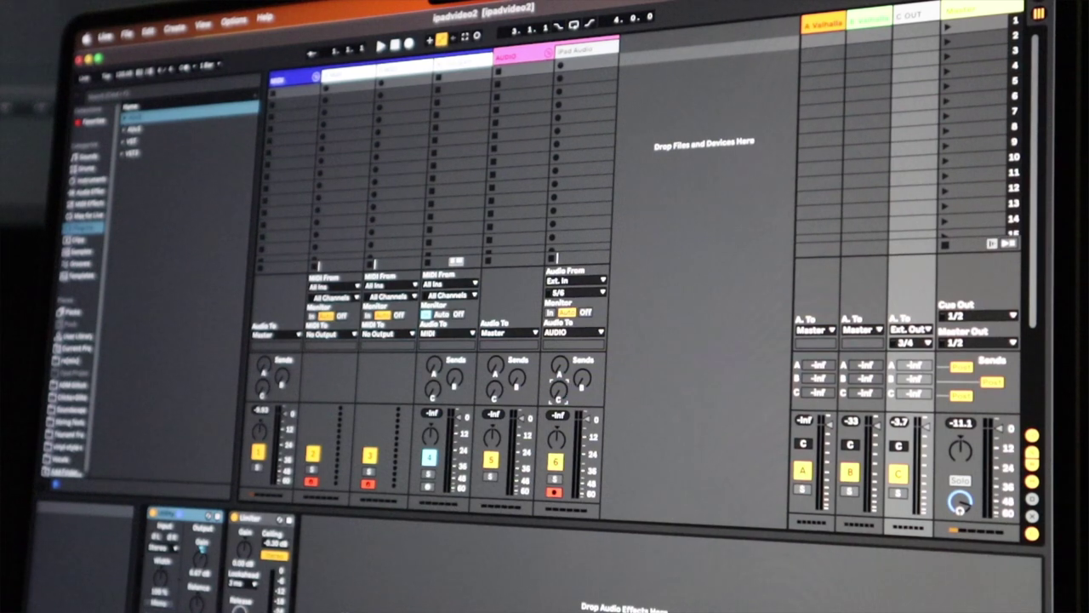
{"action": "mouse_move", "coordinate": [560, 395]}
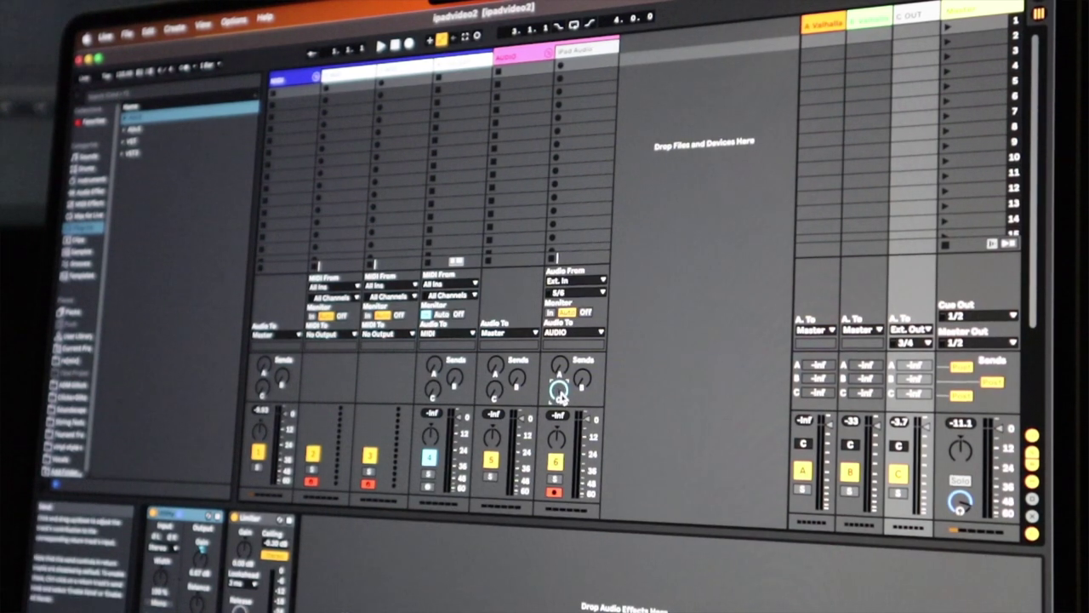
{"action": "mouse_move", "coordinate": [915, 343]}
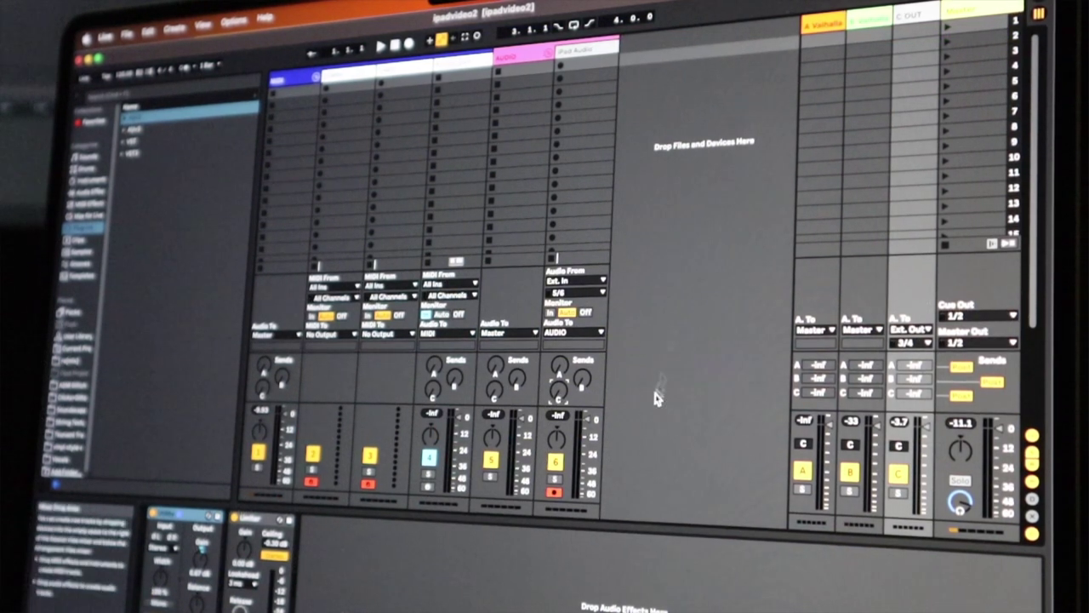
{"action": "key", "text": "super+Tab"}
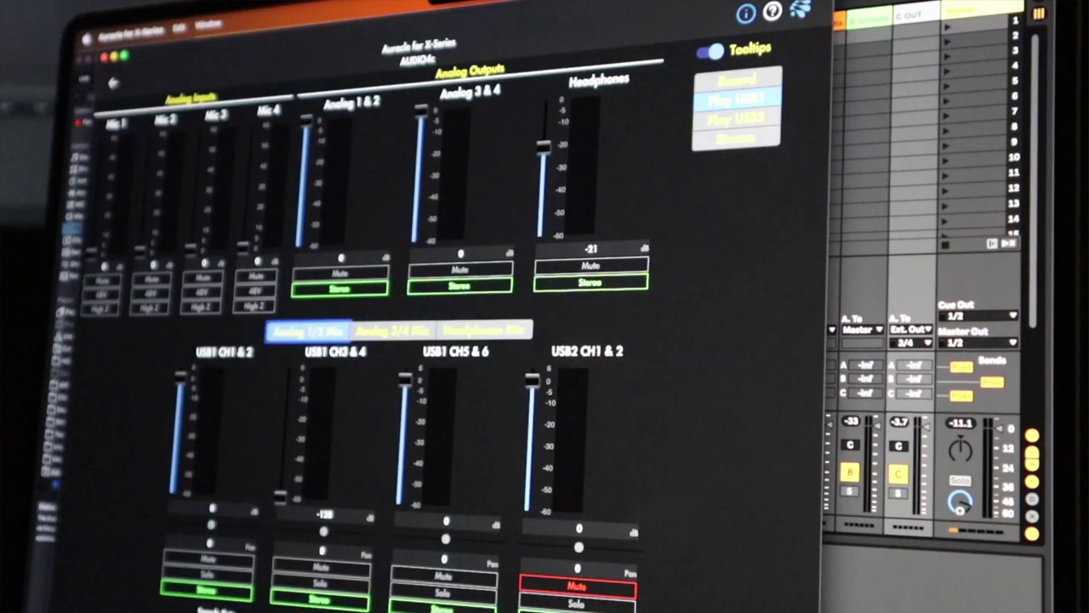
{"action": "mouse_move", "coordinate": [732, 100]}
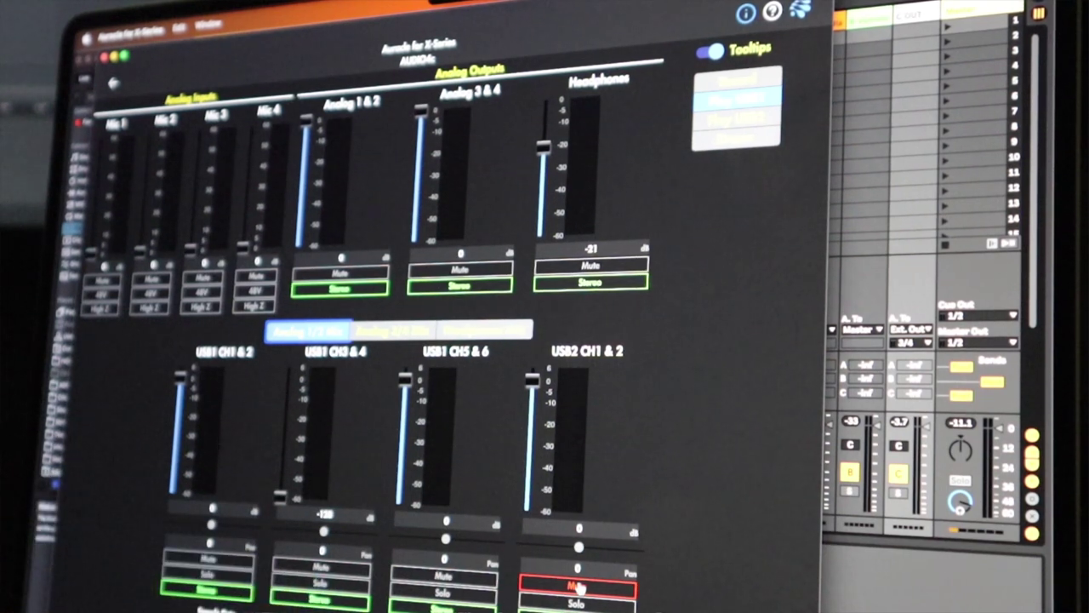
{"action": "mouse_move", "coordinate": [304, 338]}
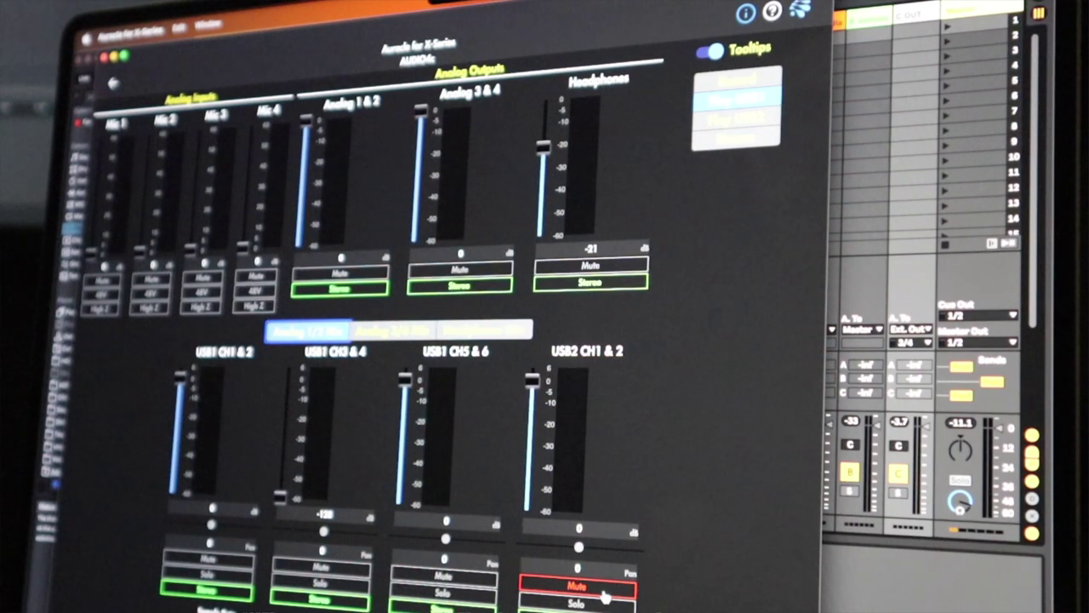
{"action": "key", "text": "super+Tab"}
{"action": "left_click", "coordinate": [593, 586]}
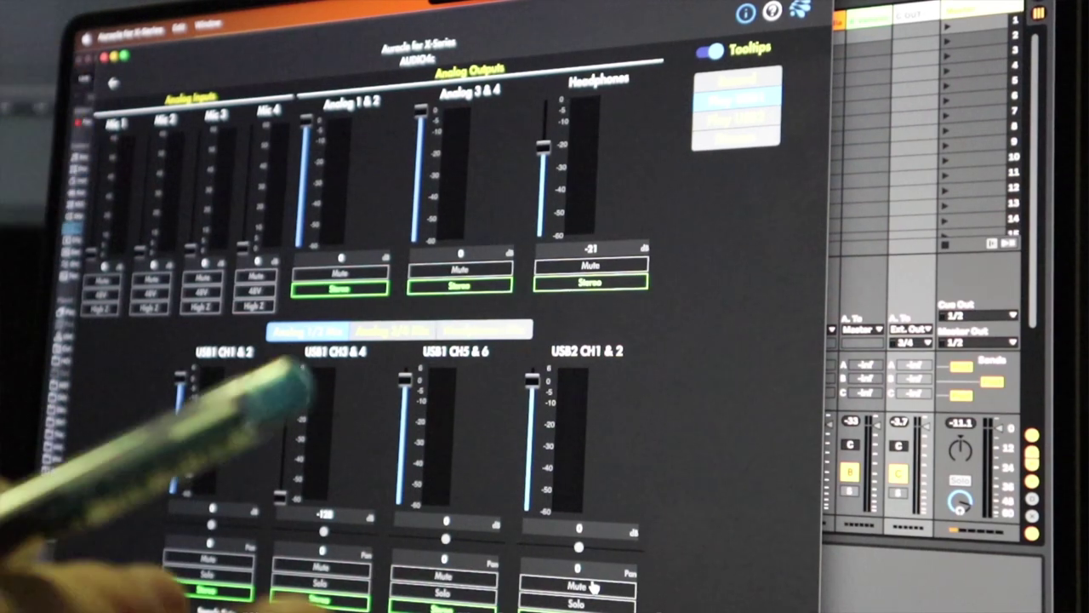
{"action": "left_click", "coordinate": [593, 586]}
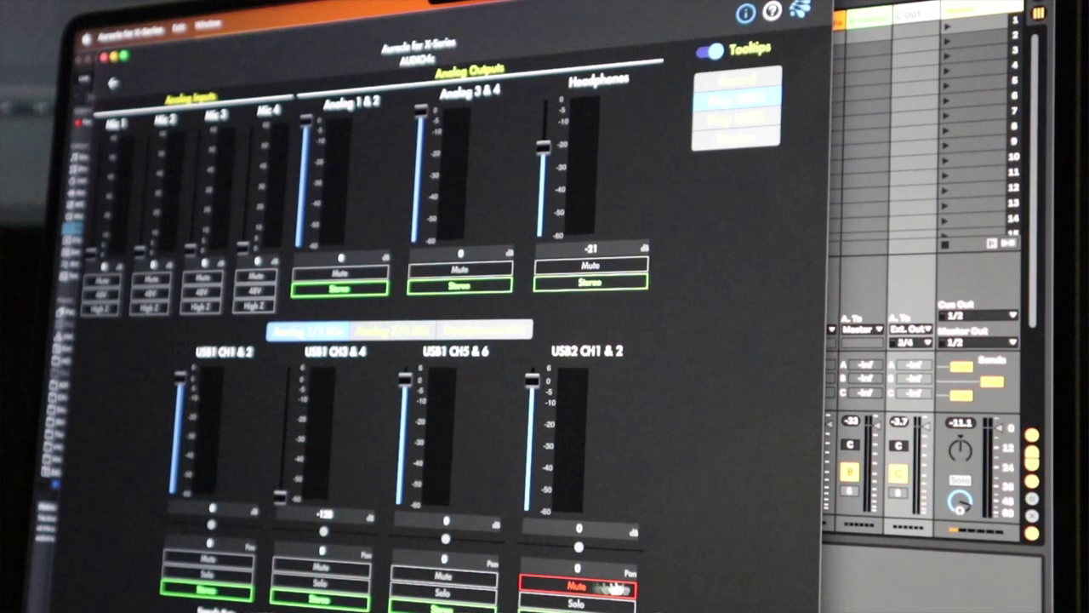
{"action": "key", "text": "super+Tab"}
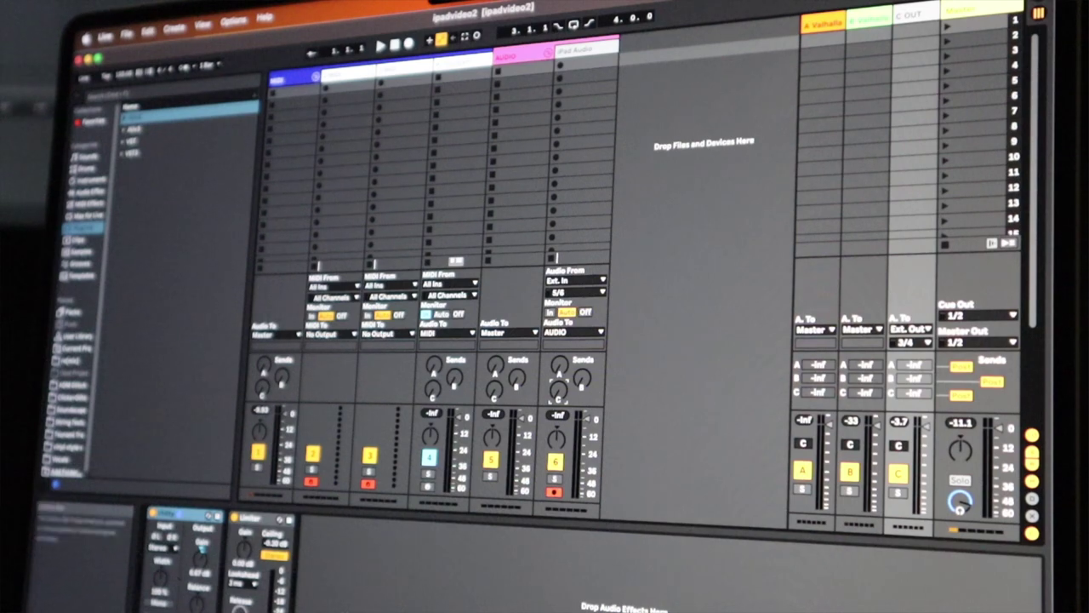
Step: Bring the Auracle interface mixer back in front with Cmd+Tab
{"action": "key", "text": "super+Tab"}
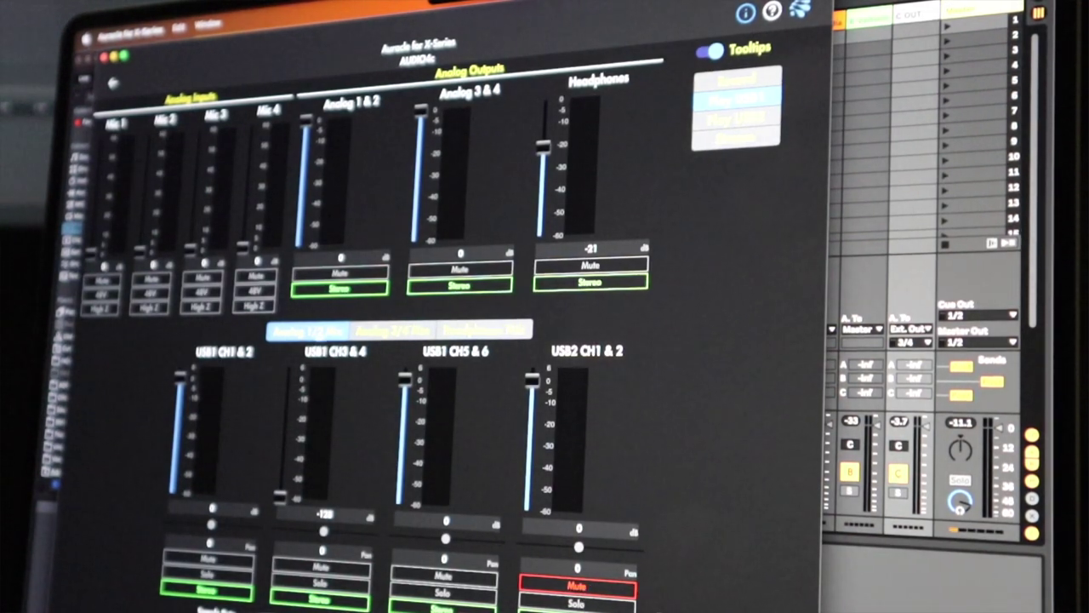
{"action": "mouse_move", "coordinate": [737, 100]}
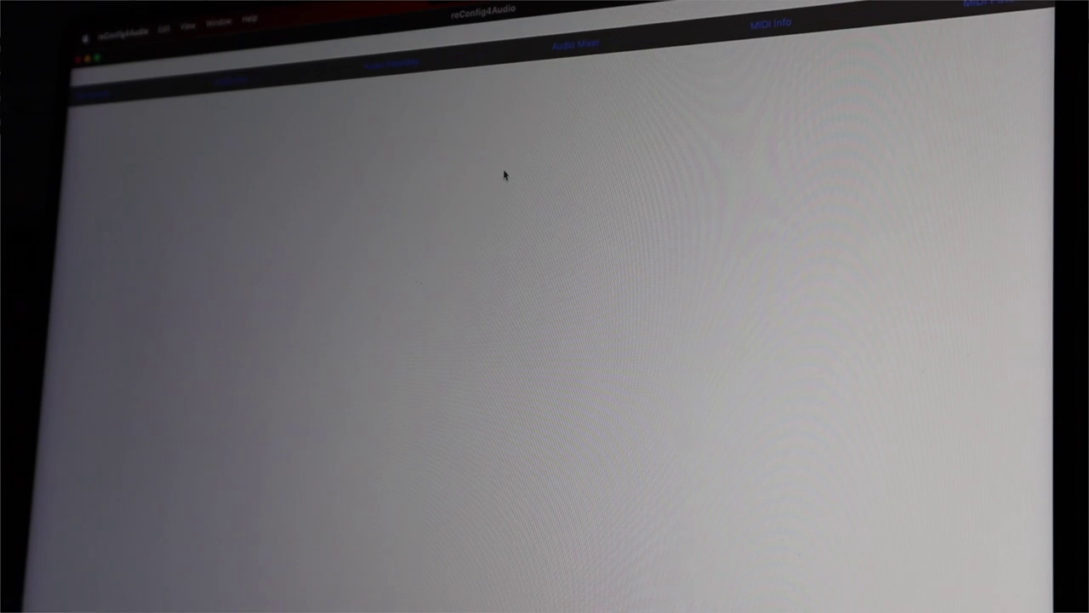
Step: Open the AUDIO4c audio mixer page, toggle Tooltips off and on, and check the Play USB1 tooltip
{"action": "left_click", "coordinate": [574, 45]}
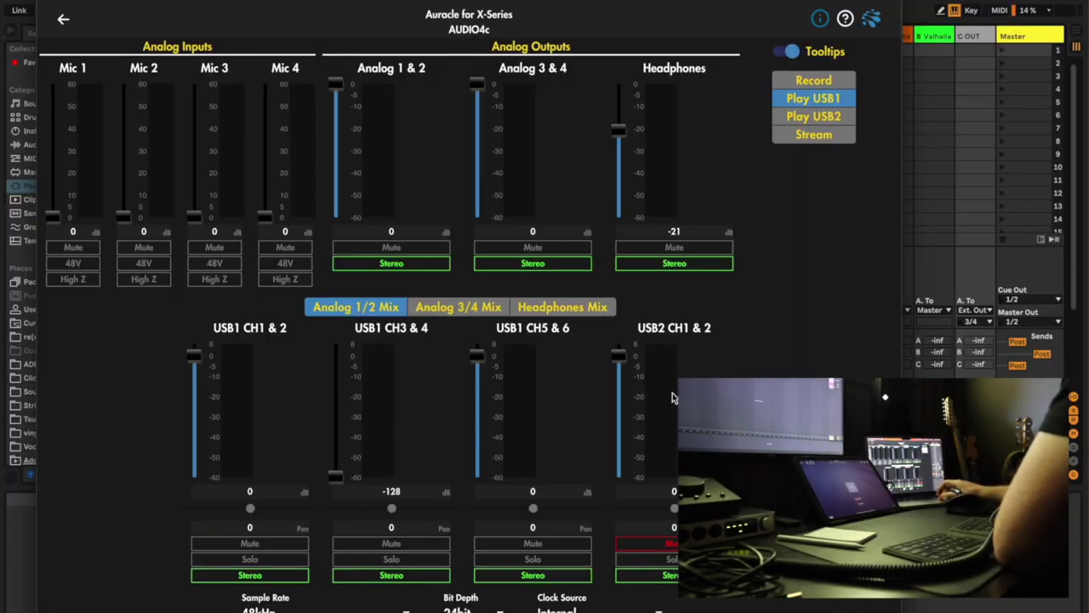
{"action": "left_click", "coordinate": [793, 52]}
{"action": "left_click", "coordinate": [793, 52]}
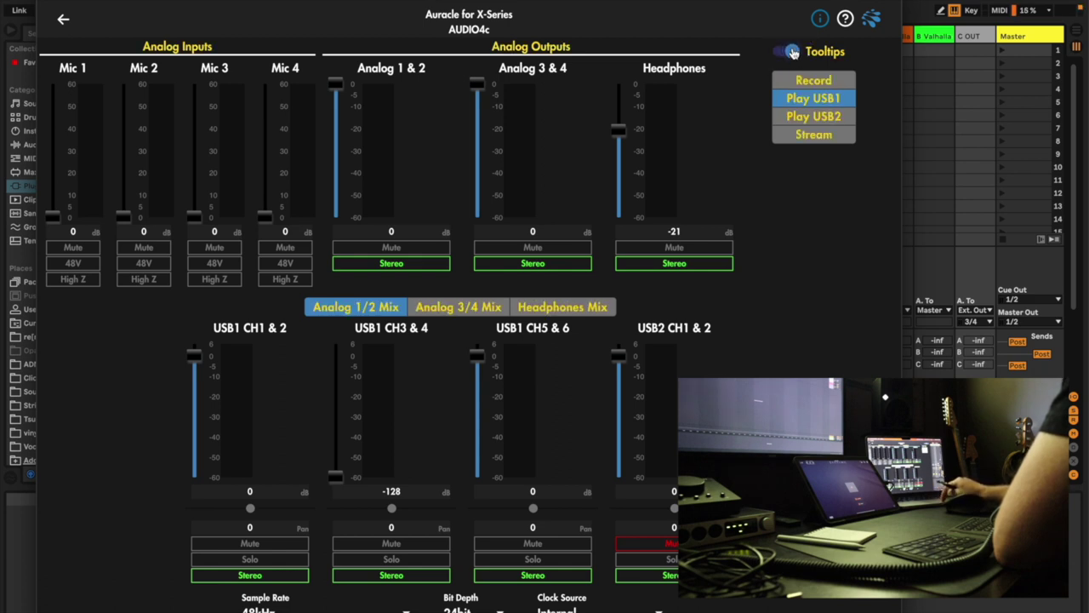
{"action": "mouse_move", "coordinate": [805, 105]}
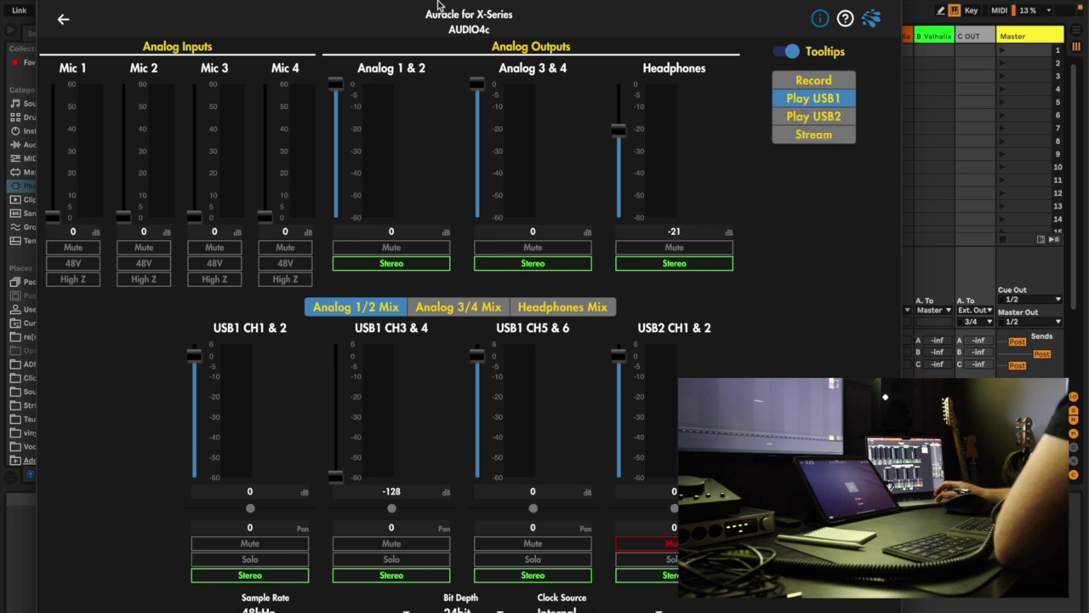
Step: Select MIDI track 1 in Live, then reopen Auracle's AUDIO4c mixer on the Analog 1/2 Mix
{"action": "key", "text": "super+Tab"}
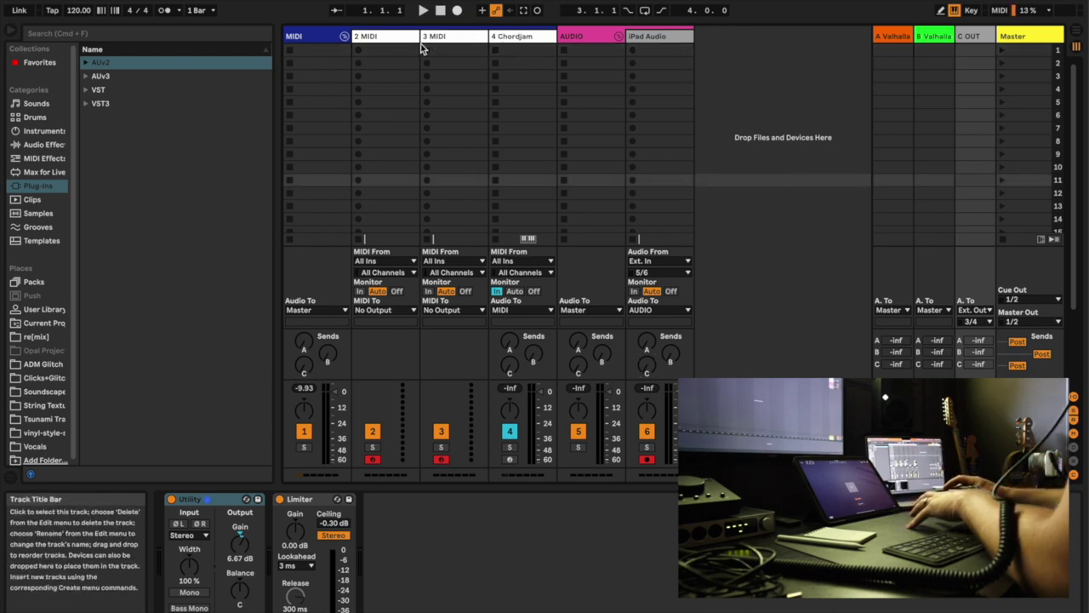
{"action": "left_click", "coordinate": [326, 44]}
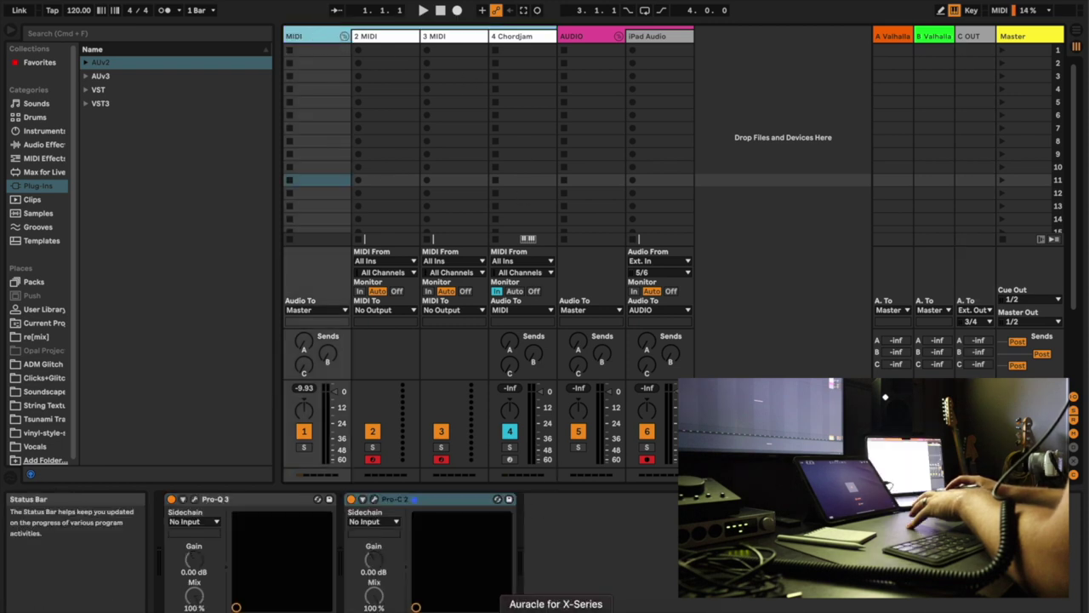
{"action": "left_click", "coordinate": [555, 609]}
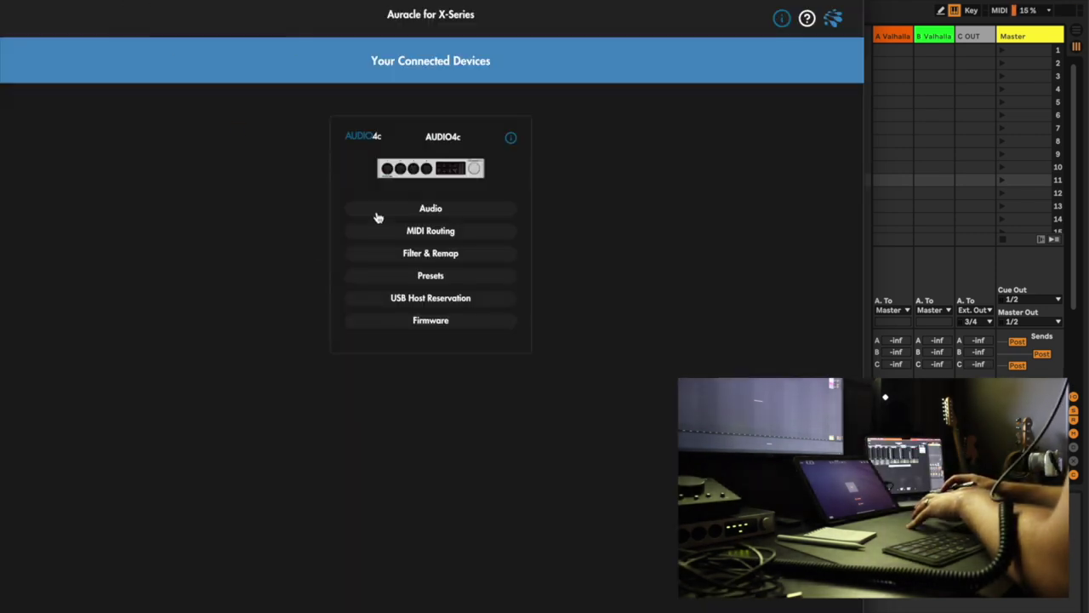
{"action": "left_click", "coordinate": [378, 213]}
{"action": "left_click", "coordinate": [302, 313]}
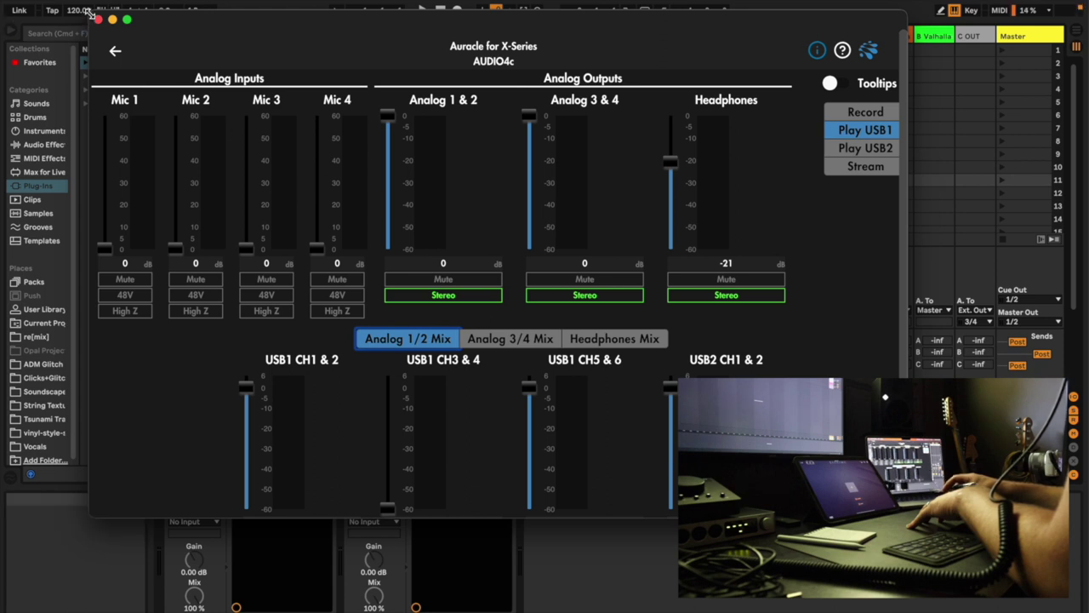
Step: Enlarge the Auracle mixer window to show all values, then quit Auracle with Cmd+Q
{"action": "left_click_drag", "start_coordinate": [90, 15], "coordinate": [64, 3]}
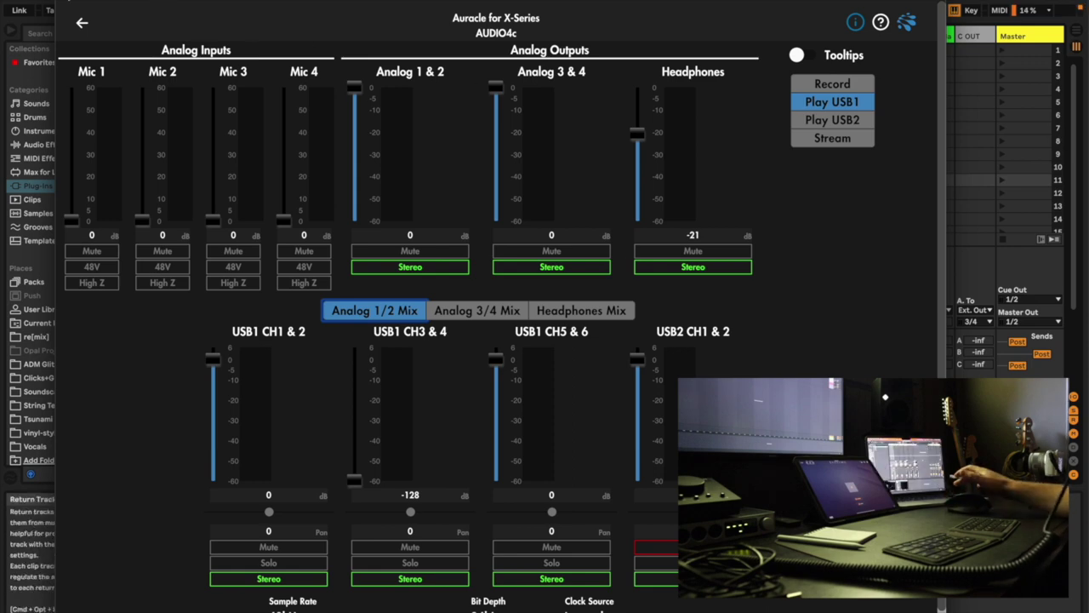
{"action": "key", "text": "super+q"}
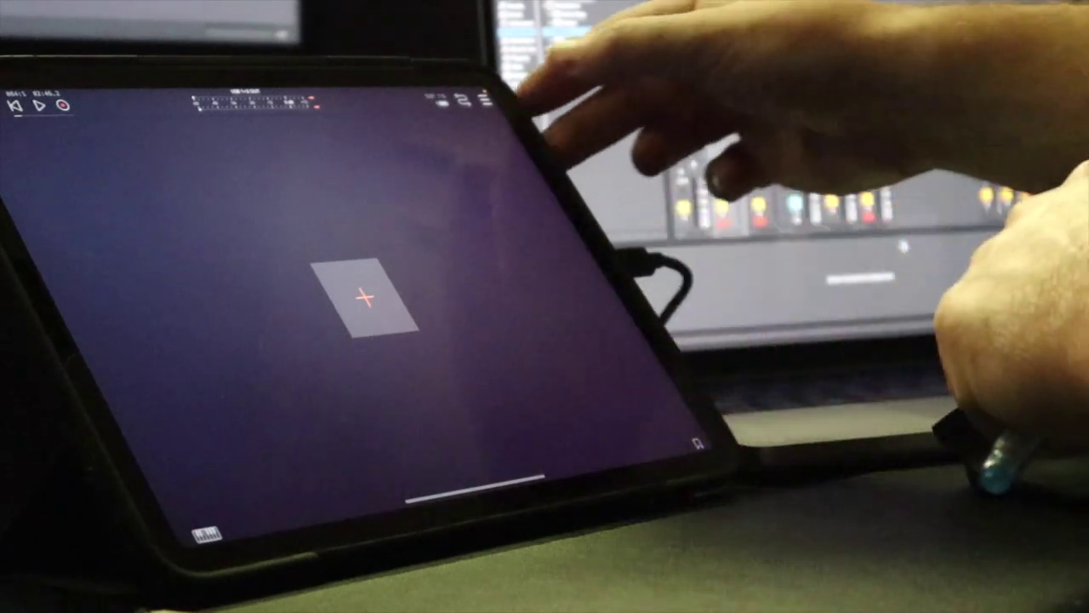
Step: Review the iPad app's settings from its main menu, then close them
{"action": "left_click", "coordinate": [485, 100]}
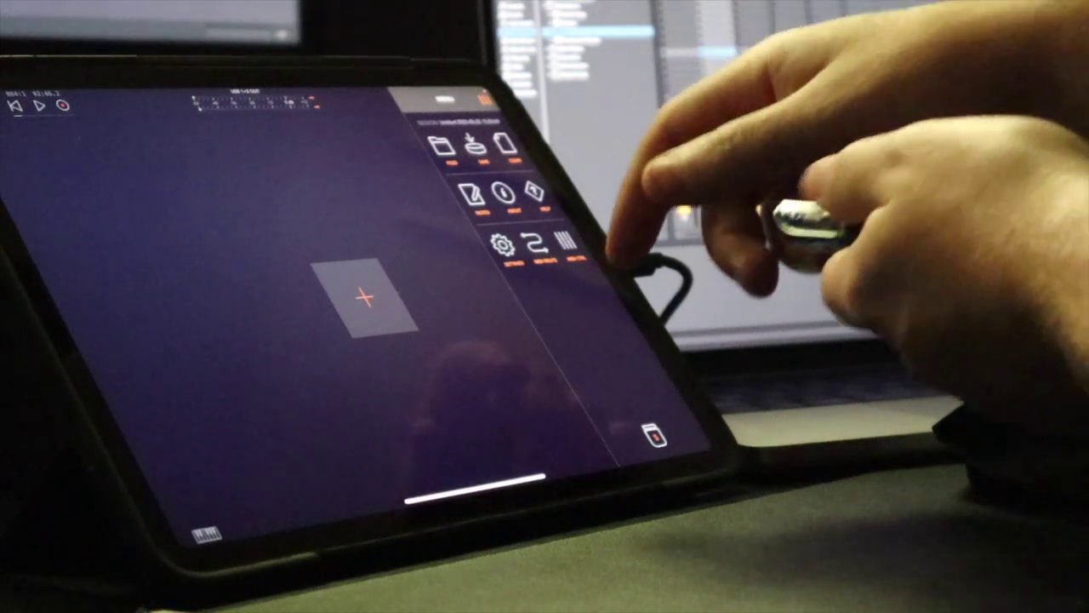
{"action": "left_click", "coordinate": [503, 244]}
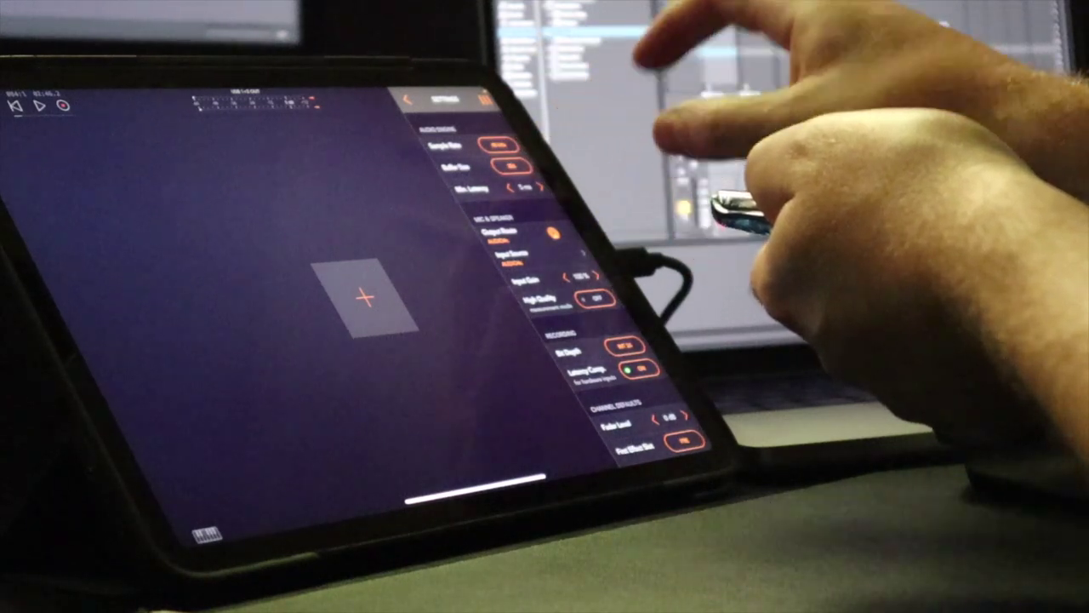
{"action": "left_click", "coordinate": [587, 255]}
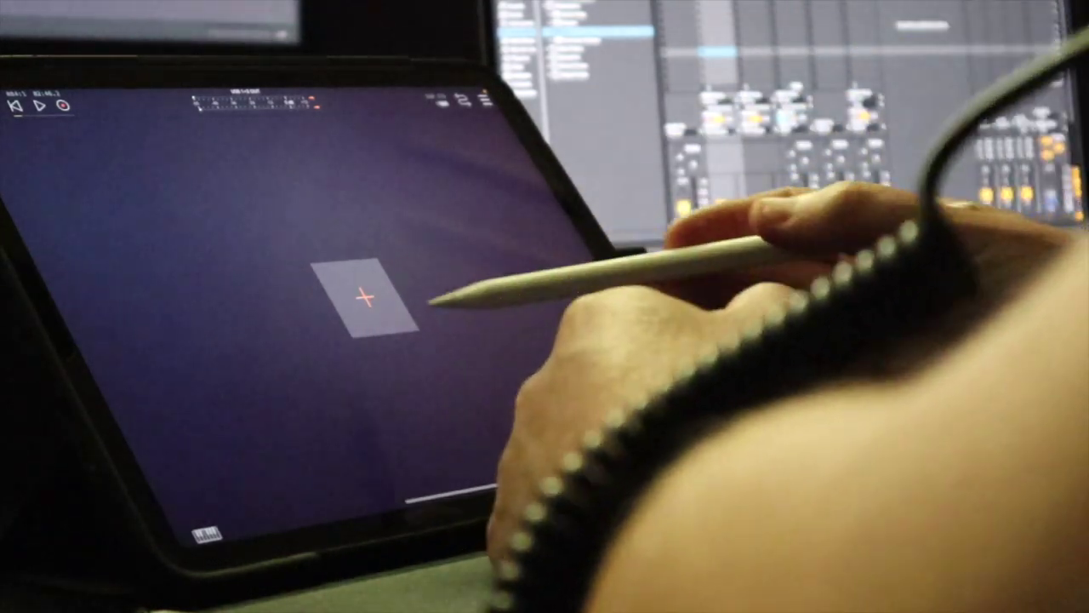
Step: Add a new MIDI channel to the empty session and open its source slot
{"action": "left_click", "coordinate": [366, 296]}
{"action": "left_click", "coordinate": [364, 297]}
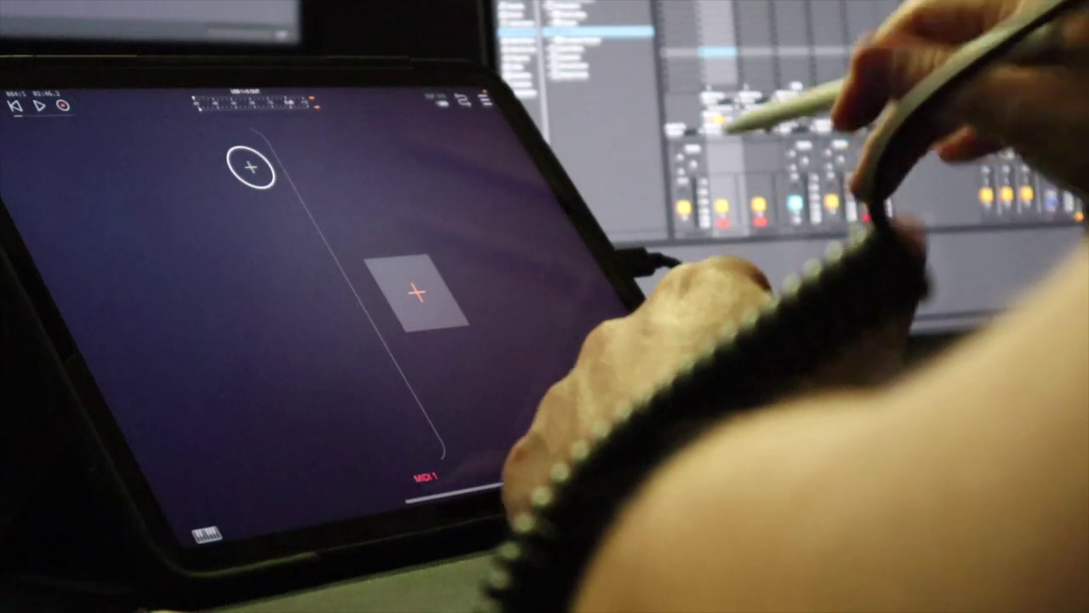
{"action": "left_click", "coordinate": [251, 167]}
Step: Load Fugue Machine onto the MIDI 1 channel and open its plug-in window
{"action": "left_click", "coordinate": [389, 132]}
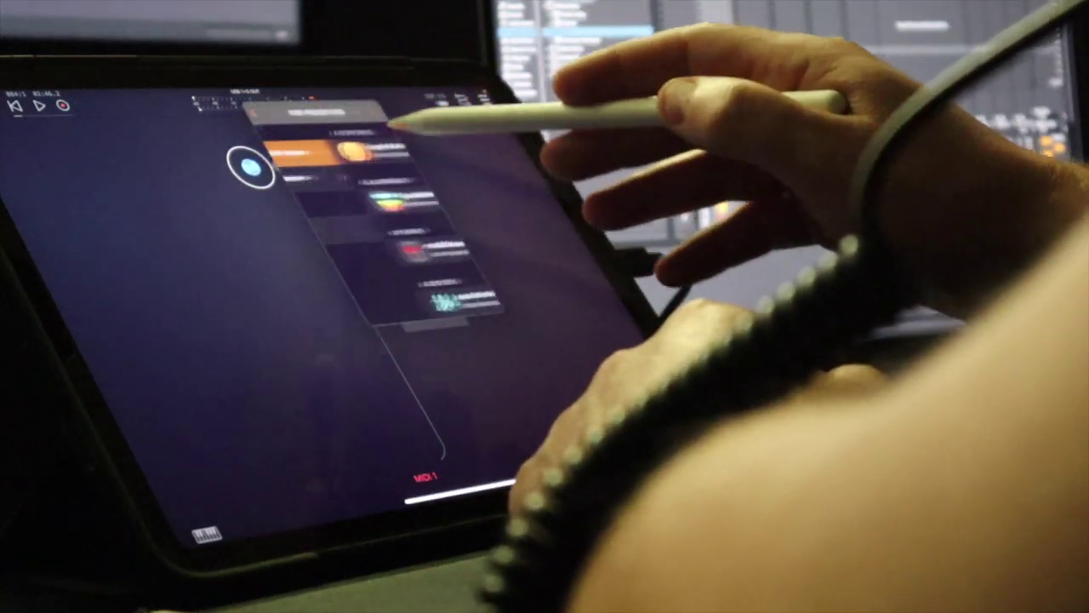
{"action": "scroll", "coordinate": [400, 204], "scroll_direction": "down", "scroll_amount": 1}
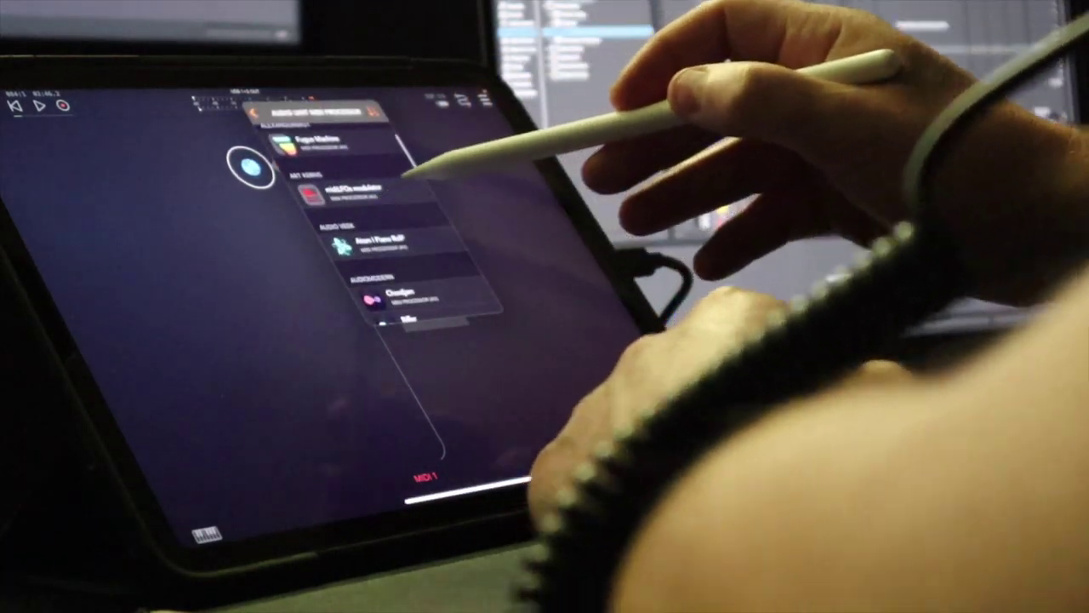
{"action": "left_click", "coordinate": [315, 143]}
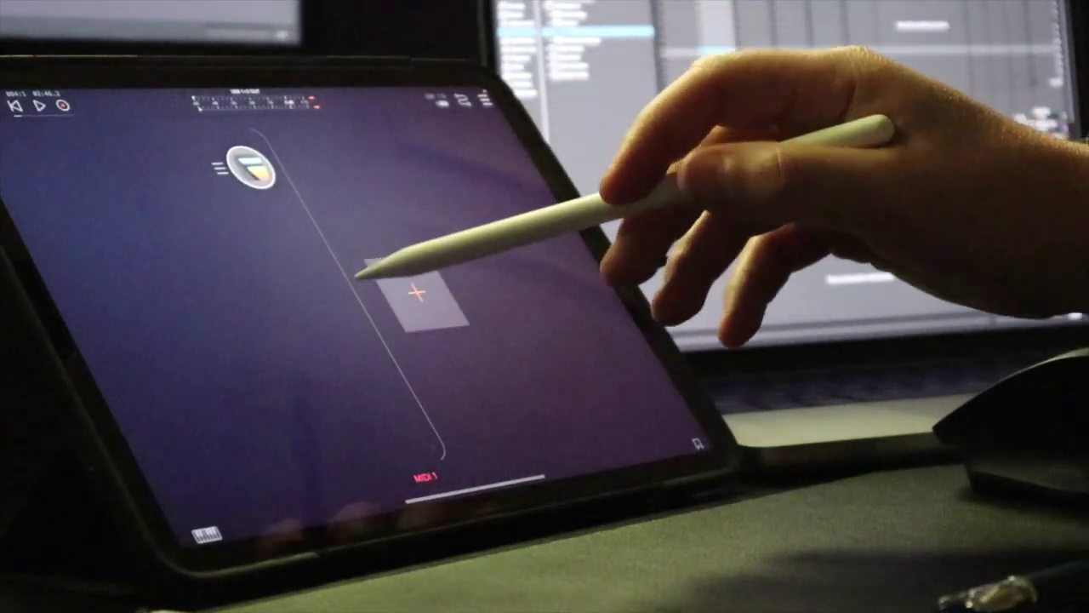
{"action": "left_click", "coordinate": [251, 167]}
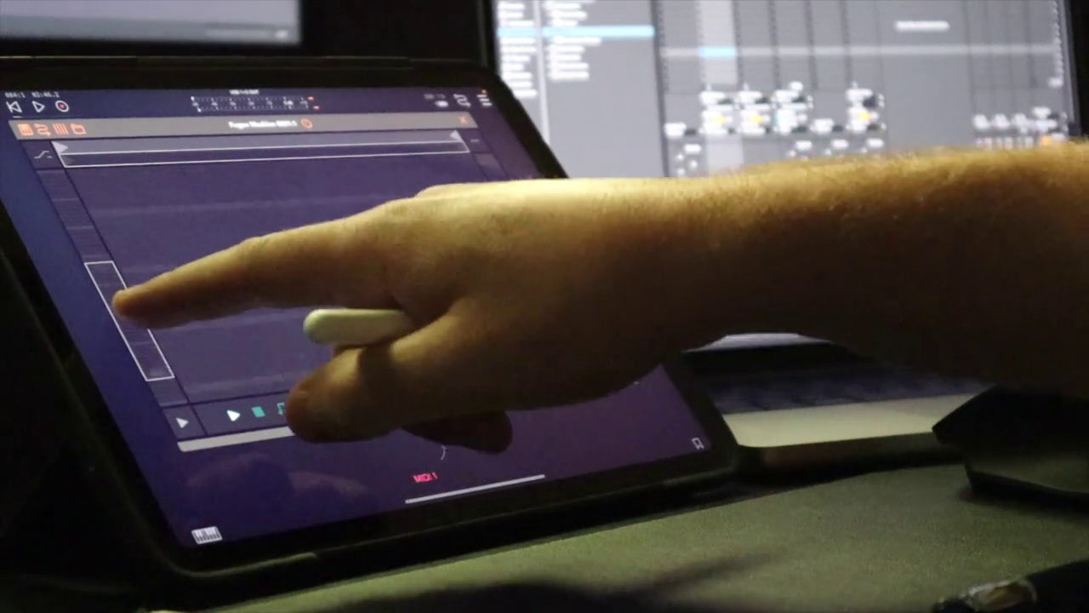
Step: Draw a four-note descending pattern in Fugue Machine's grid
{"action": "left_click_drag", "start_coordinate": [119, 305], "coordinate": [123, 336]}
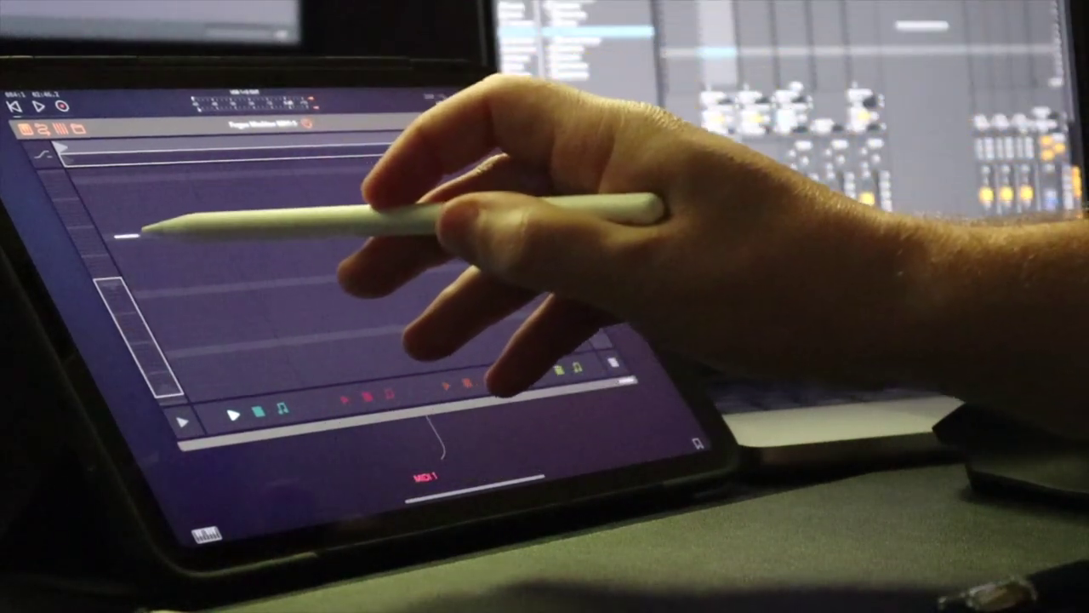
{"action": "mouse_move", "coordinate": [136, 234]}
{"action": "left_mouse_down"}
{"action": "mouse_move", "coordinate": [237, 231]}
{"action": "mouse_move", "coordinate": [264, 260]}
{"action": "left_mouse_up"}
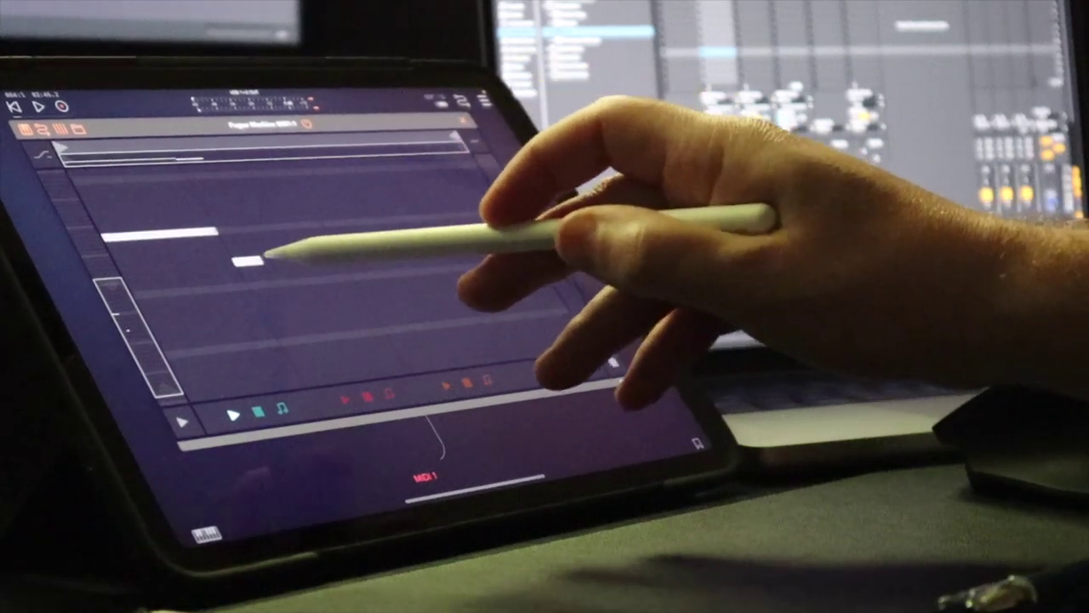
{"action": "left_click_drag", "start_coordinate": [339, 255], "coordinate": [342, 257]}
{"action": "mouse_move", "coordinate": [374, 302]}
{"action": "left_mouse_down"}
{"action": "mouse_move", "coordinate": [450, 302]}
{"action": "mouse_move", "coordinate": [377, 291]}
{"action": "mouse_move", "coordinate": [468, 301]}
{"action": "left_mouse_up"}
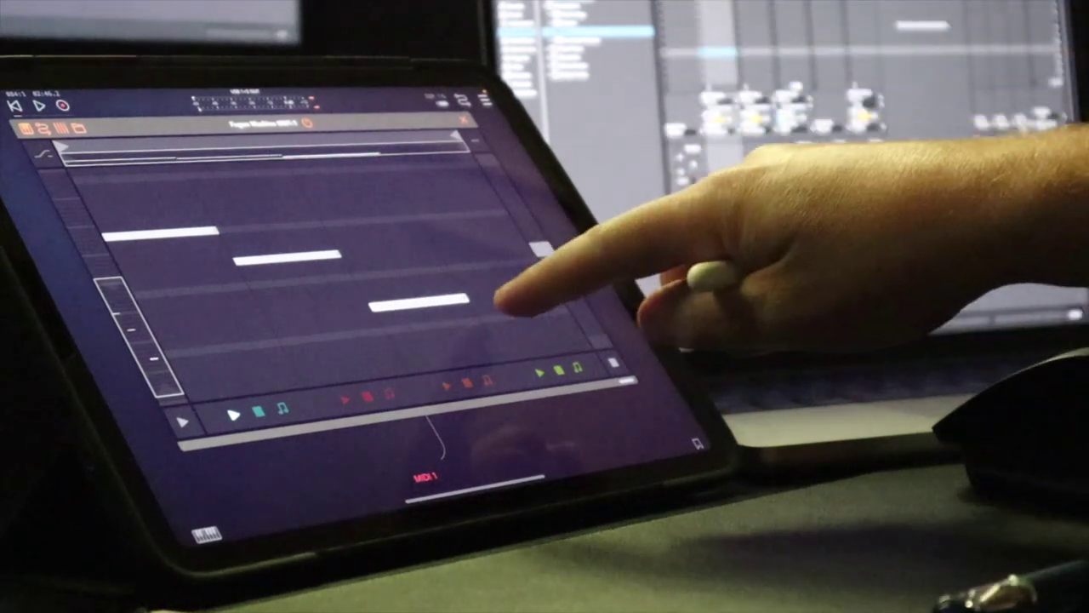
{"action": "left_click_drag", "start_coordinate": [536, 315], "coordinate": [570, 315]}
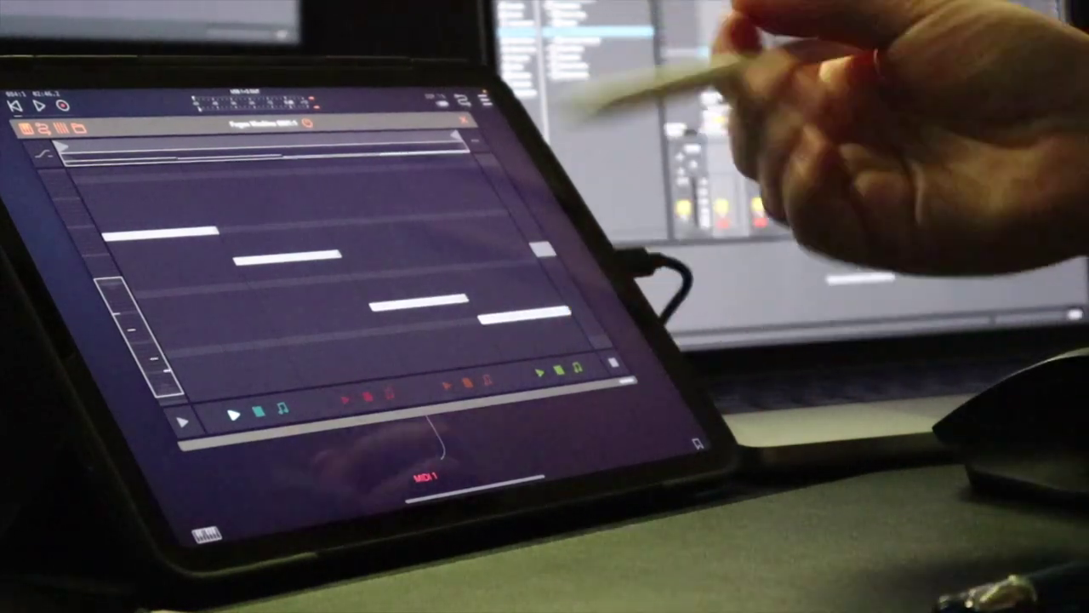
{"action": "left_click", "coordinate": [472, 126]}
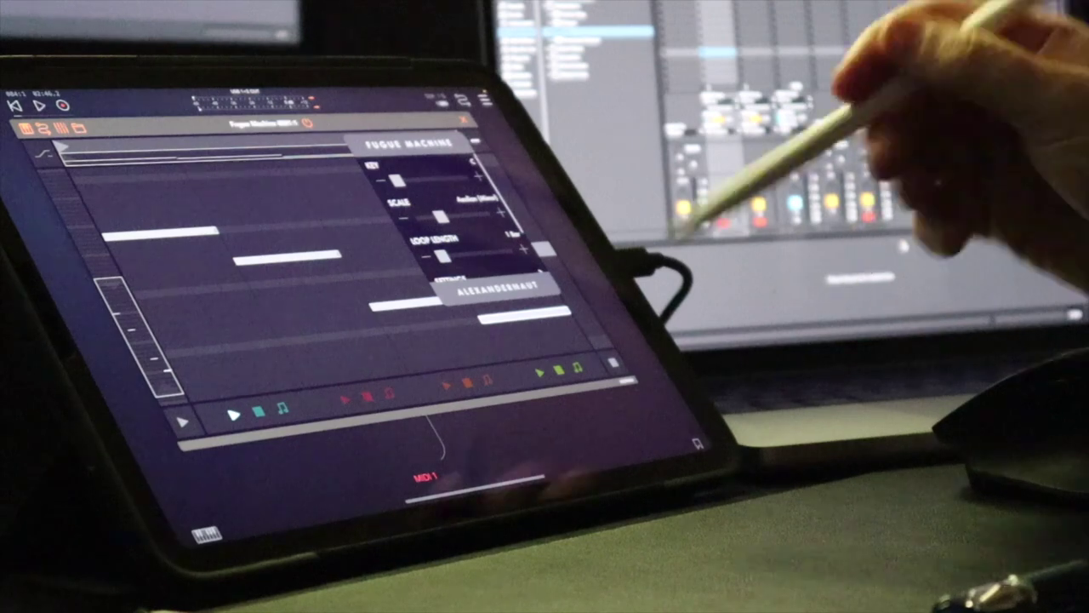
Step: Look through Fugue Machine's MIDI output settings, then close them to return to the pattern grid
{"action": "left_click_drag", "start_coordinate": [532, 223], "coordinate": [515, 189]}
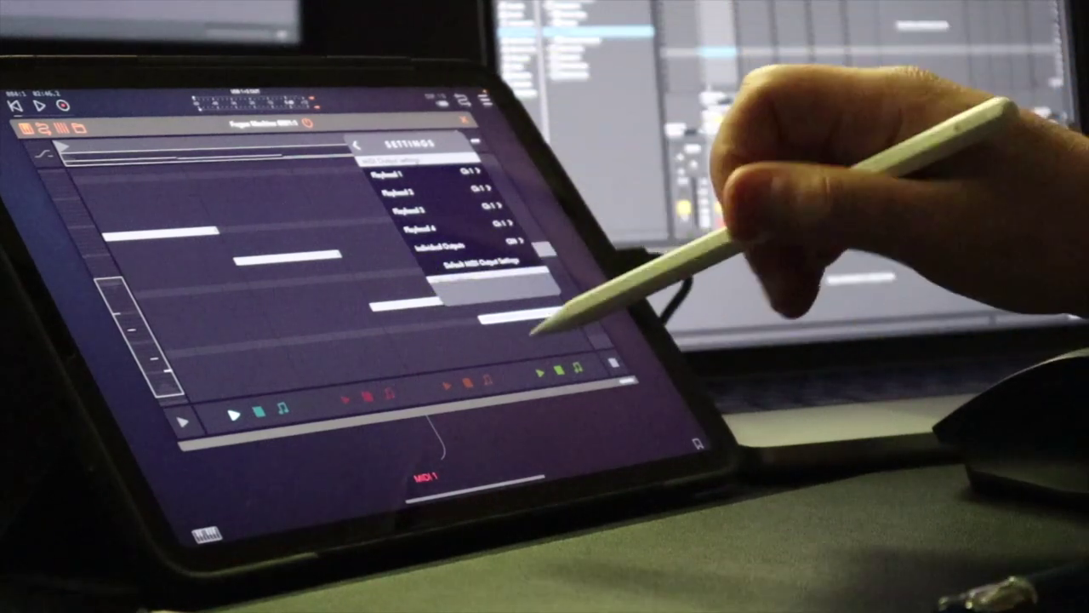
{"action": "left_click", "coordinate": [518, 247]}
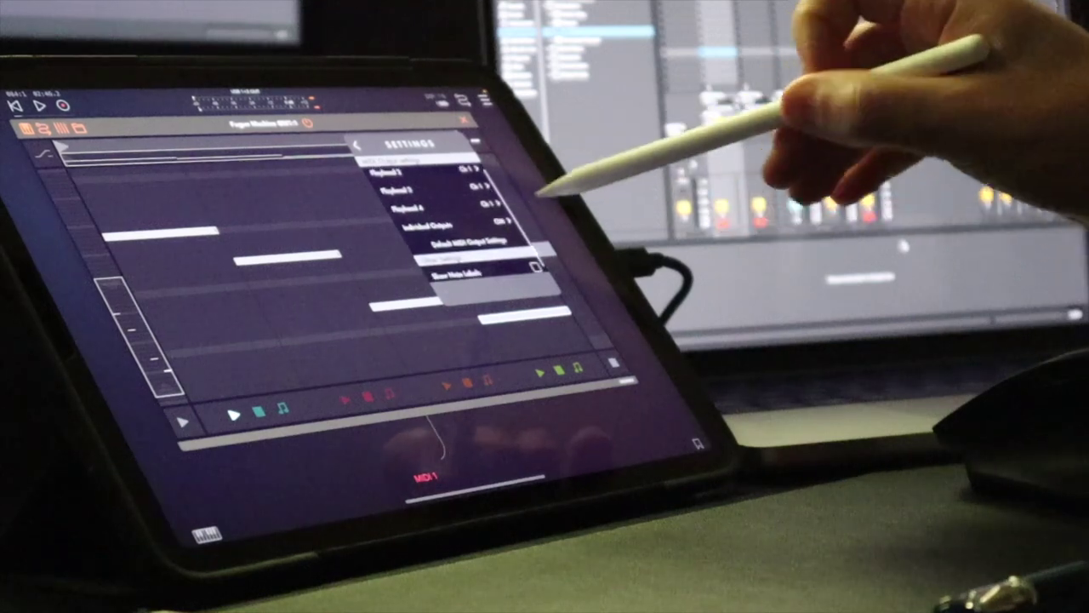
{"action": "left_click", "coordinate": [515, 247]}
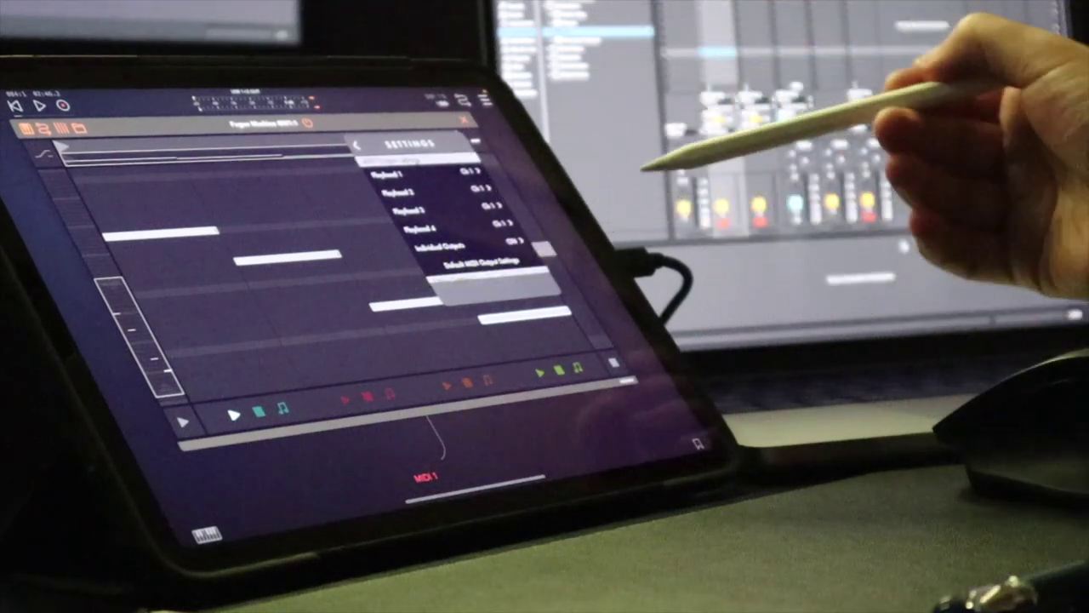
{"action": "scroll", "coordinate": [519, 188], "scroll_direction": "down", "scroll_amount": 2}
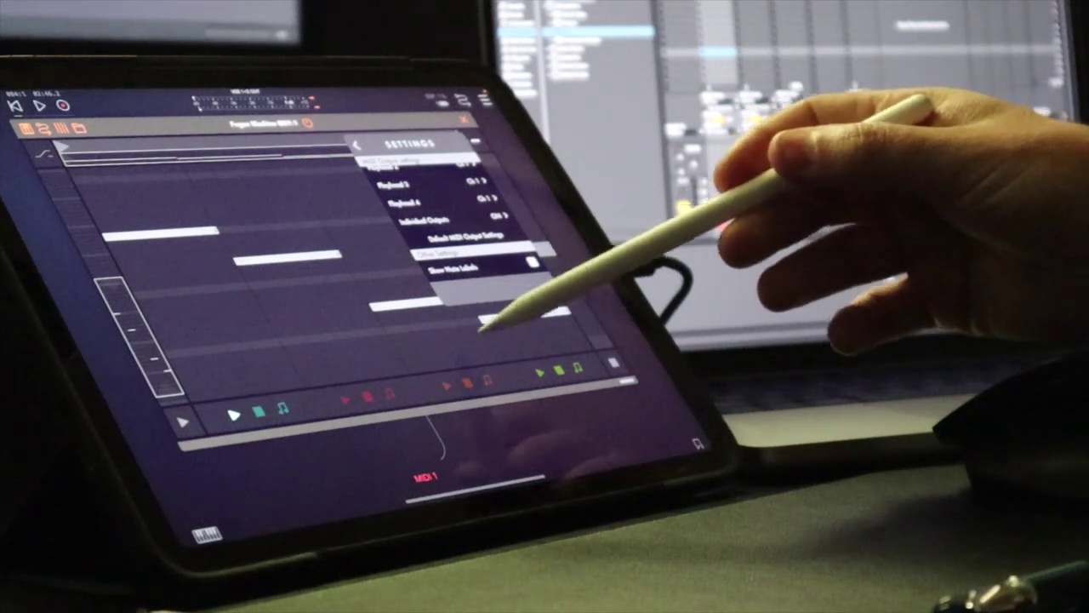
{"action": "left_click", "coordinate": [485, 100]}
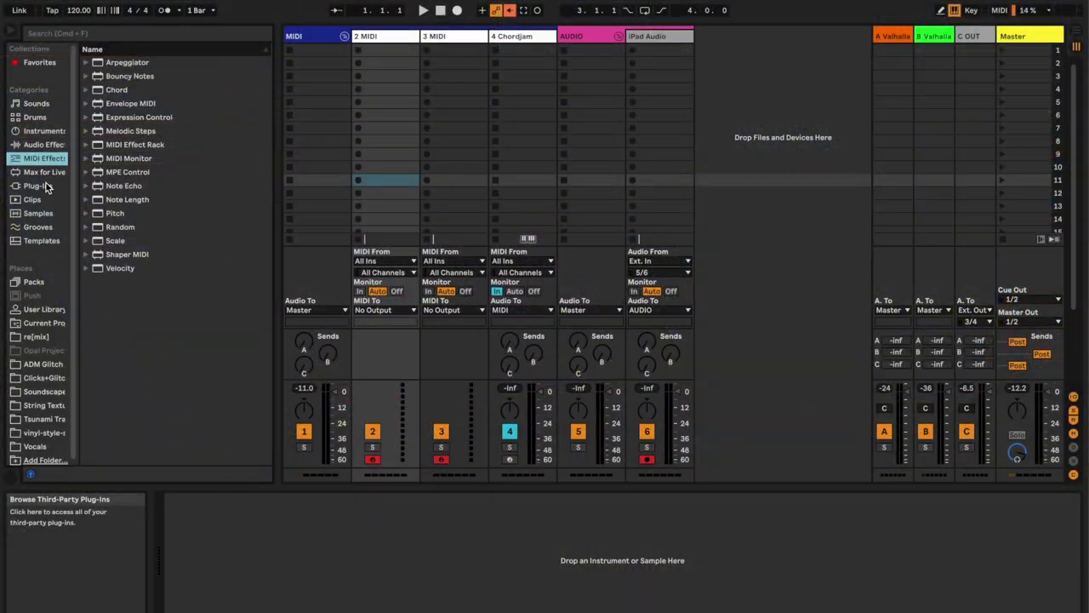
Step: Load Felt Instruments Lekko from Plug-ins onto MIDI track 2 and close its plug-in window
{"action": "left_click", "coordinate": [36, 185]}
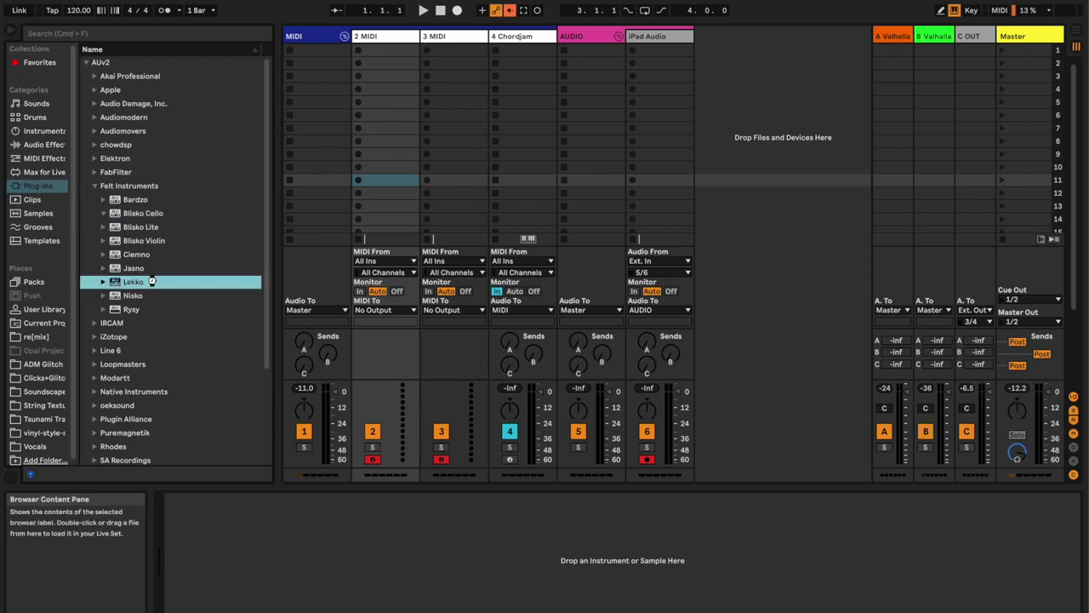
{"action": "left_click_drag", "start_coordinate": [348, 469], "coordinate": [348, 474]}
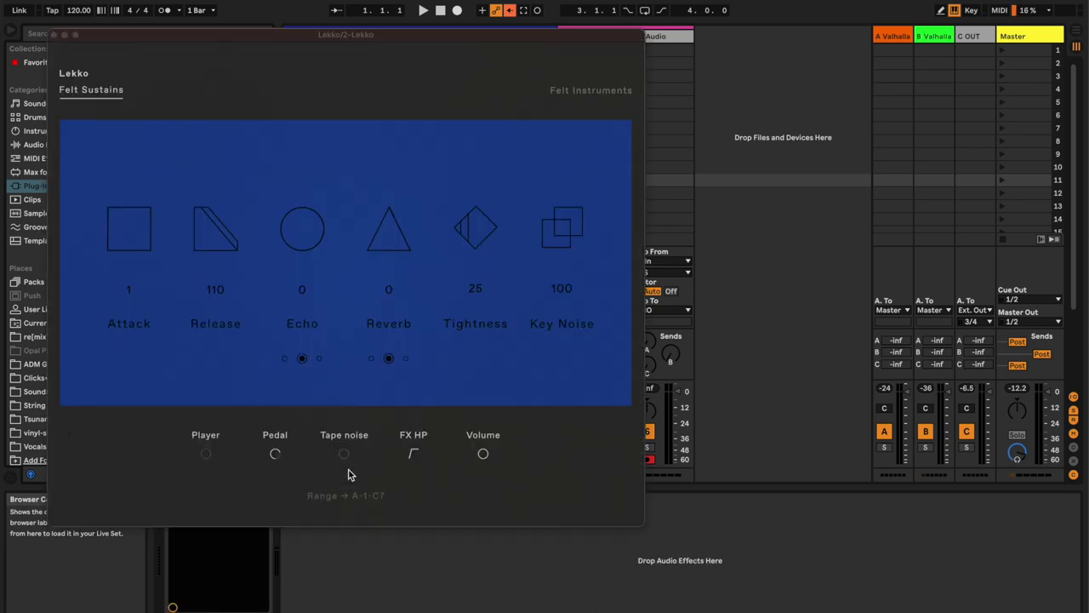
{"action": "left_click", "coordinate": [54, 38]}
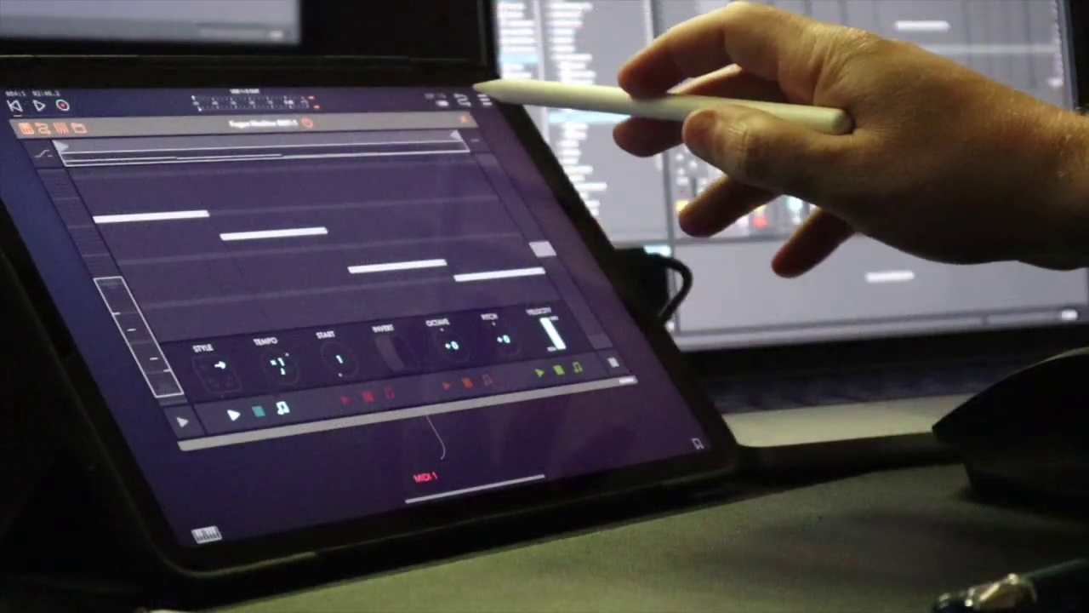
{"action": "left_click", "coordinate": [462, 100]}
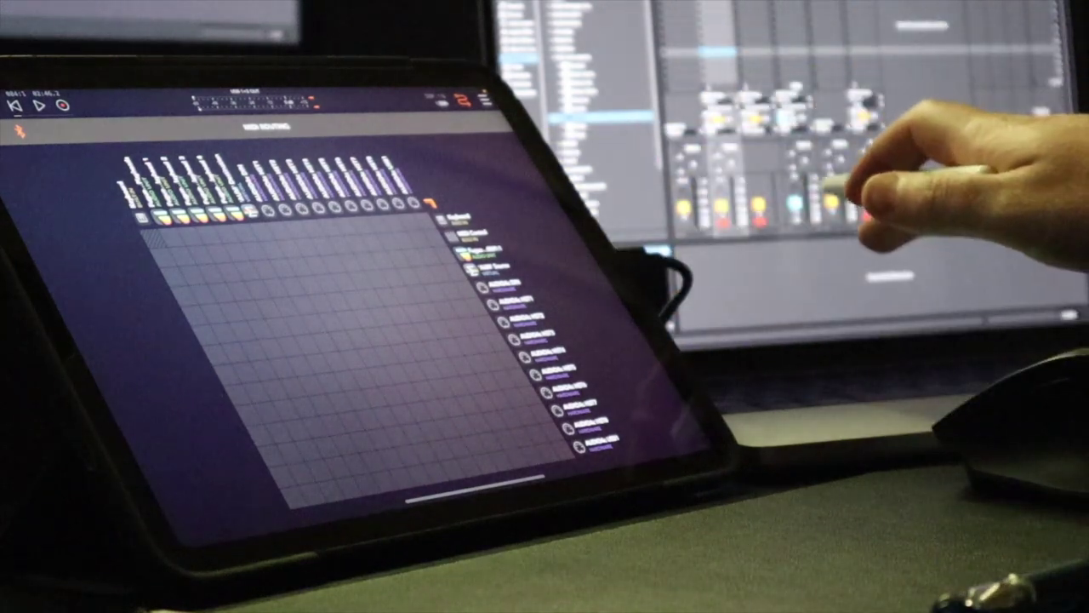
{"action": "left_click", "coordinate": [476, 100]}
{"action": "left_click", "coordinate": [464, 99]}
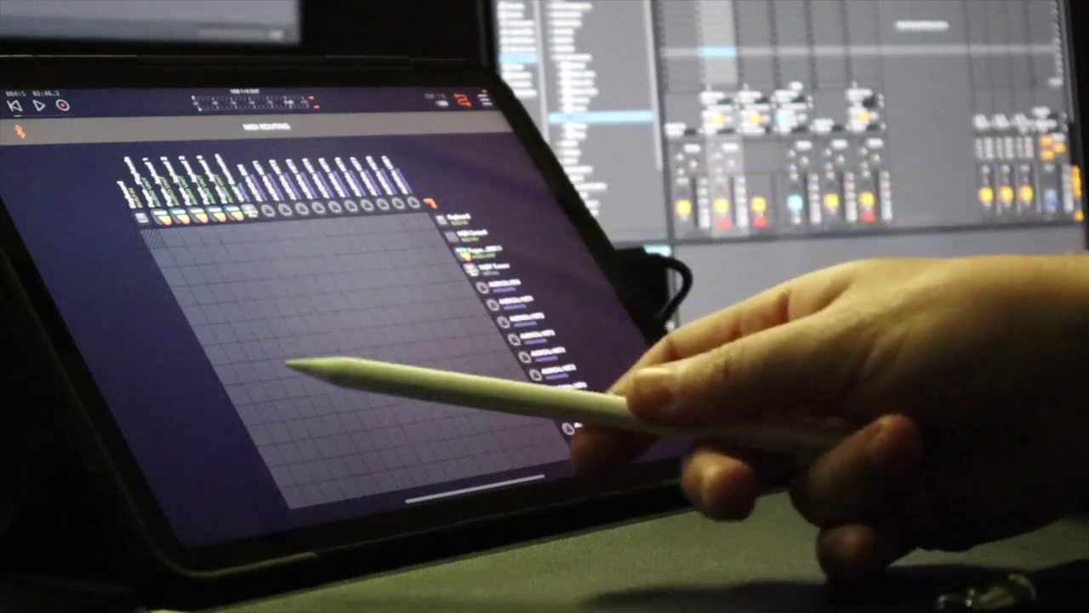
{"action": "left_click", "coordinate": [375, 473]}
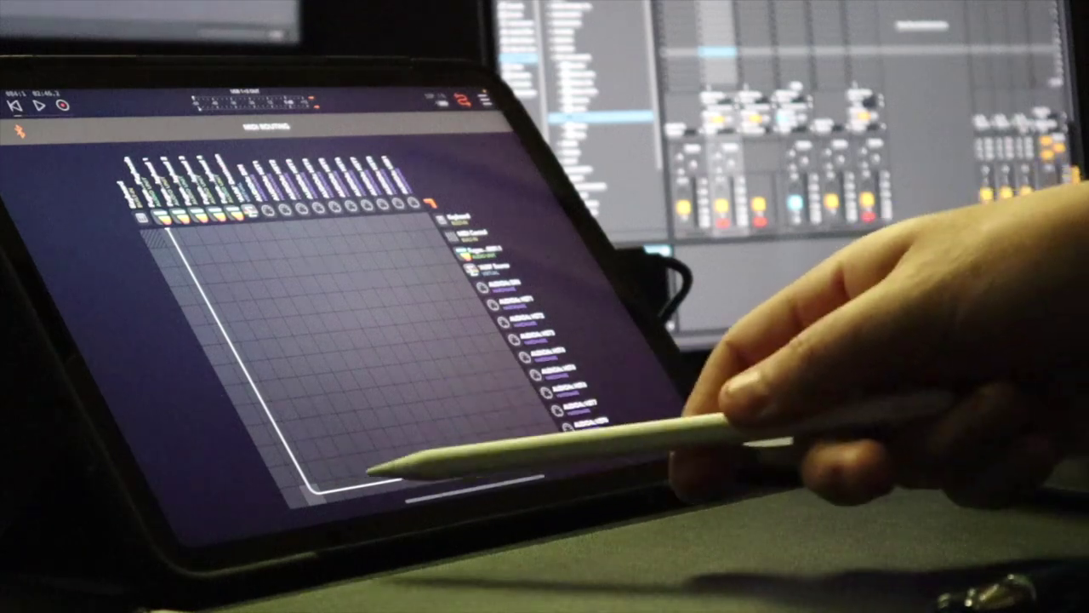
{"action": "left_click", "coordinate": [463, 100]}
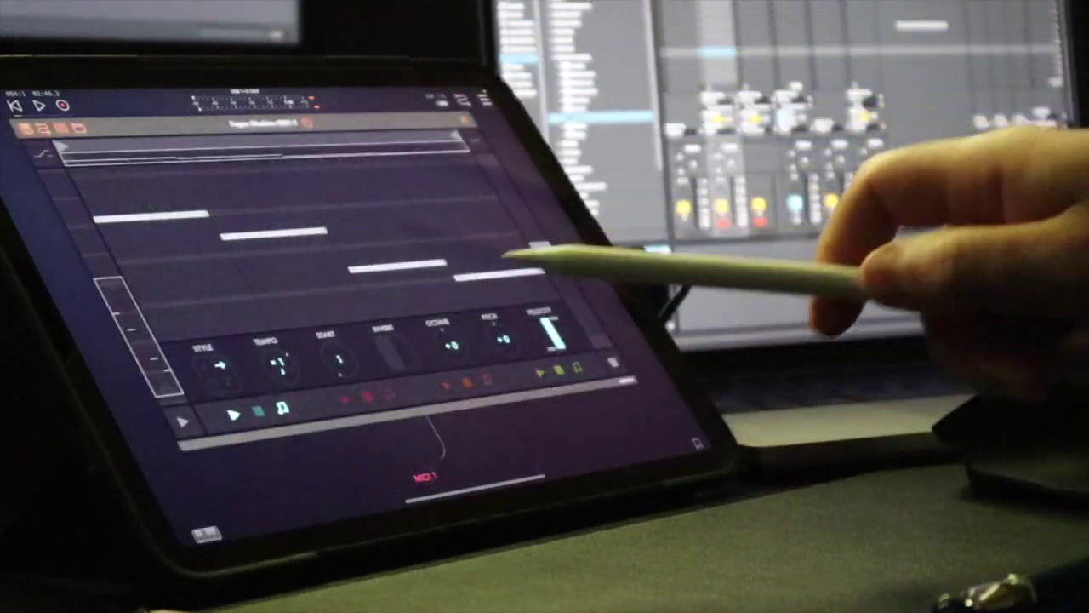
Step: Route Fugue Machine's All Playheads MIDI output to the AUDIO4c USB port in AUM
{"action": "left_click", "coordinate": [59, 119]}
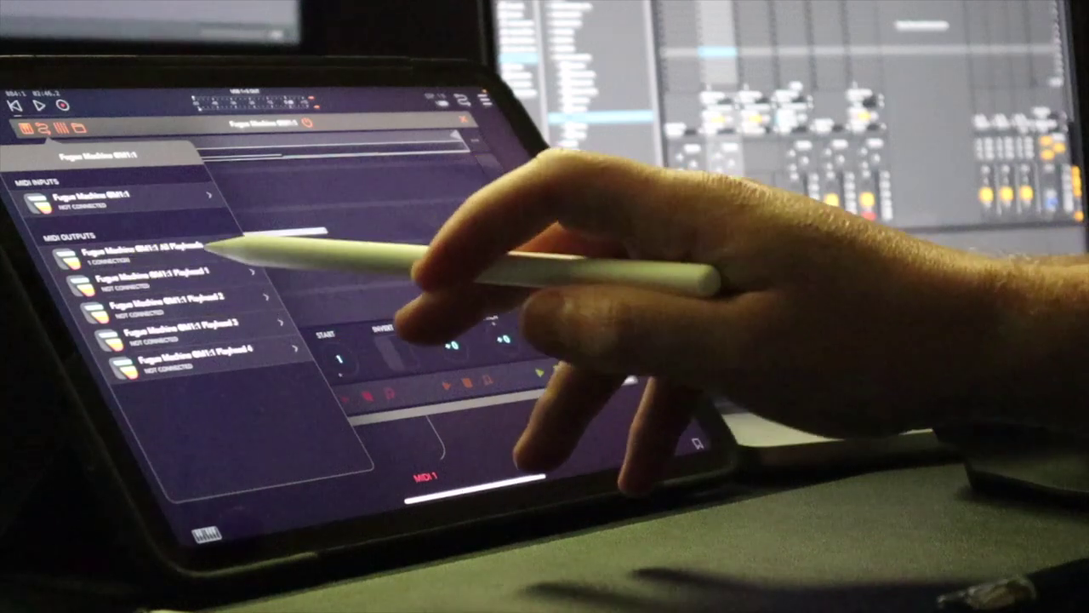
{"action": "left_click", "coordinate": [217, 248]}
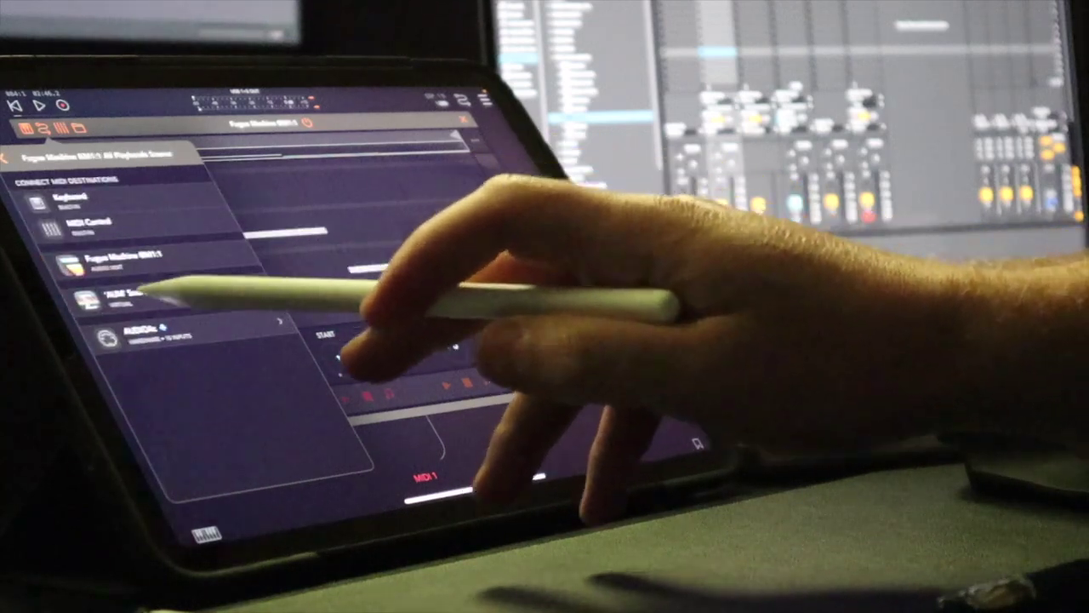
{"action": "left_click", "coordinate": [189, 322]}
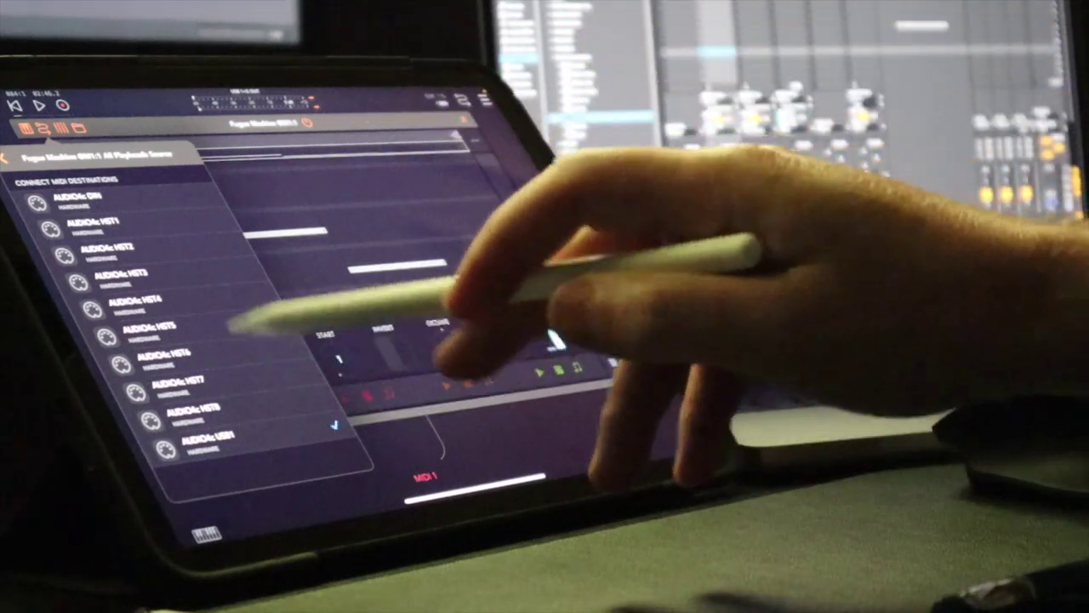
{"action": "left_click", "coordinate": [61, 127]}
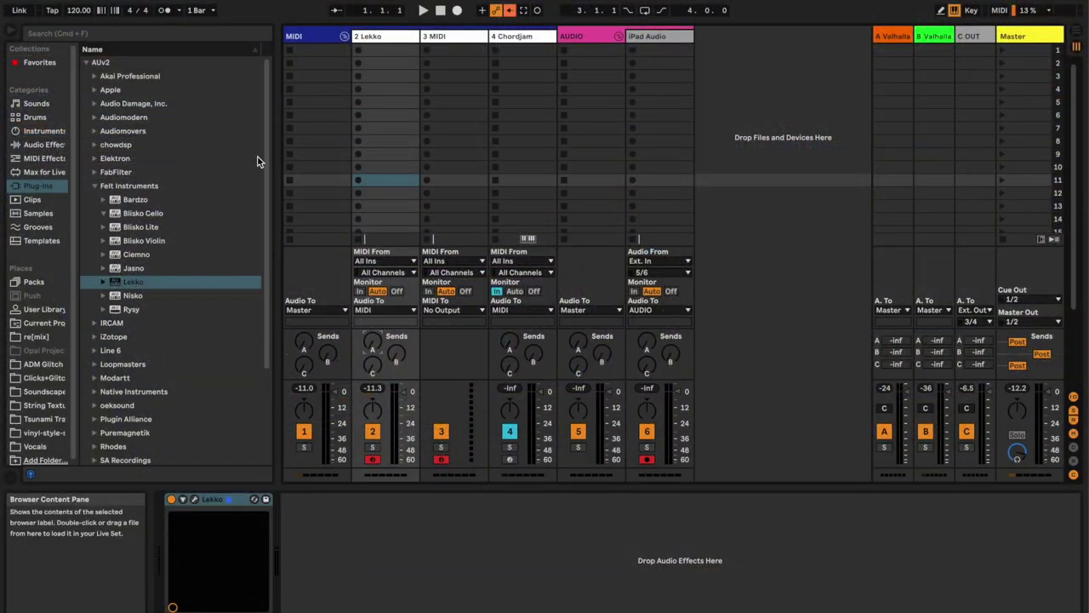
Step: Set track 2 Lekko's MIDI From input to AUDIO4c (USB2)
{"action": "left_click", "coordinate": [375, 263]}
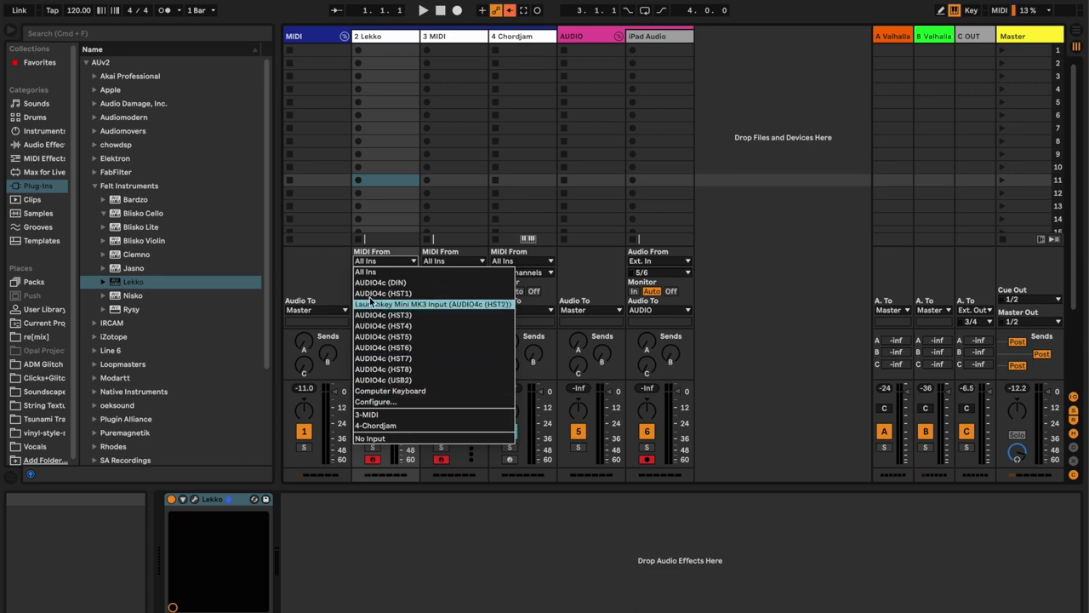
{"action": "left_click", "coordinate": [375, 381]}
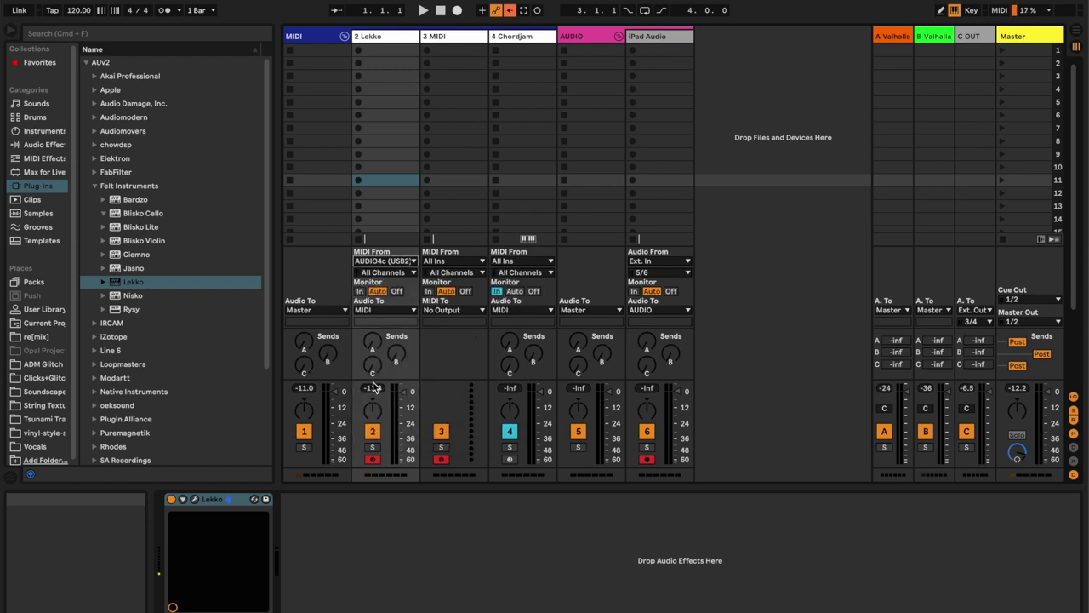
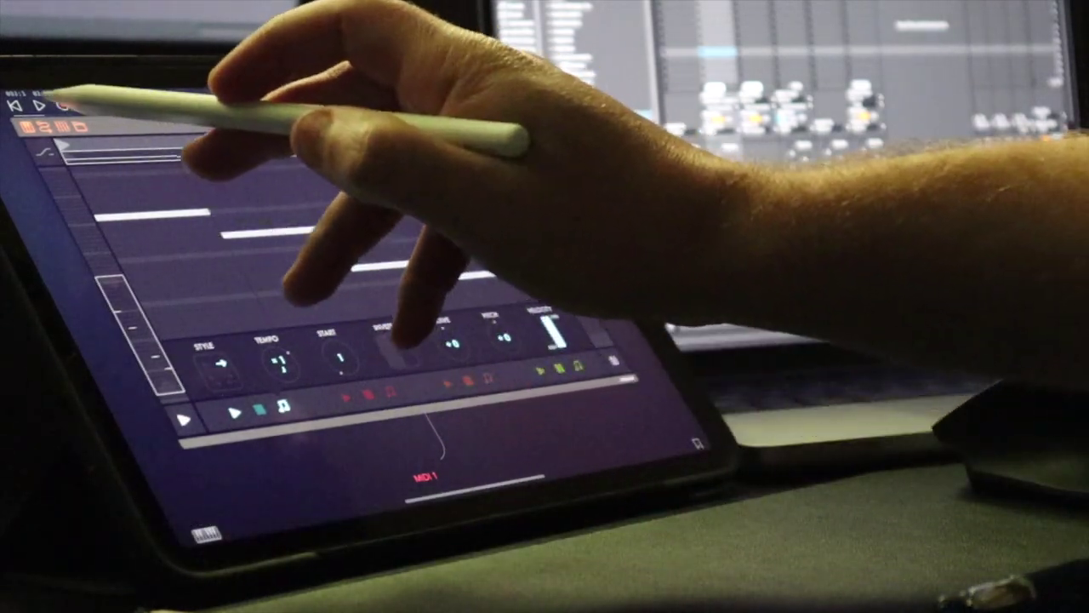
Step: Audition the Fugue Machine pattern, then drag two MIDI 1 notes up to higher pitches
{"action": "left_click", "coordinate": [38, 104]}
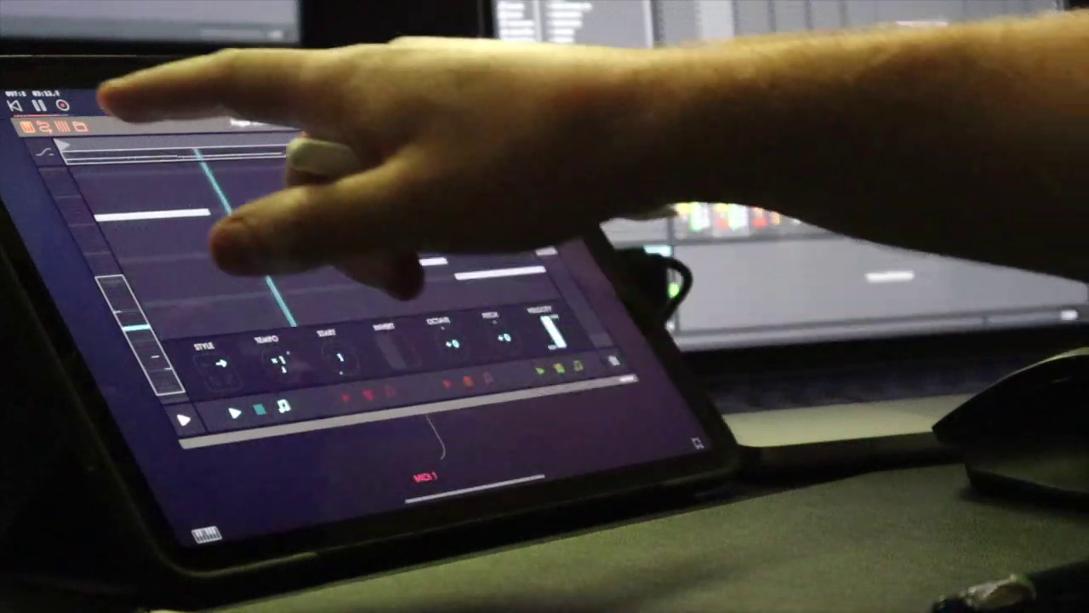
{"action": "left_click", "coordinate": [38, 105]}
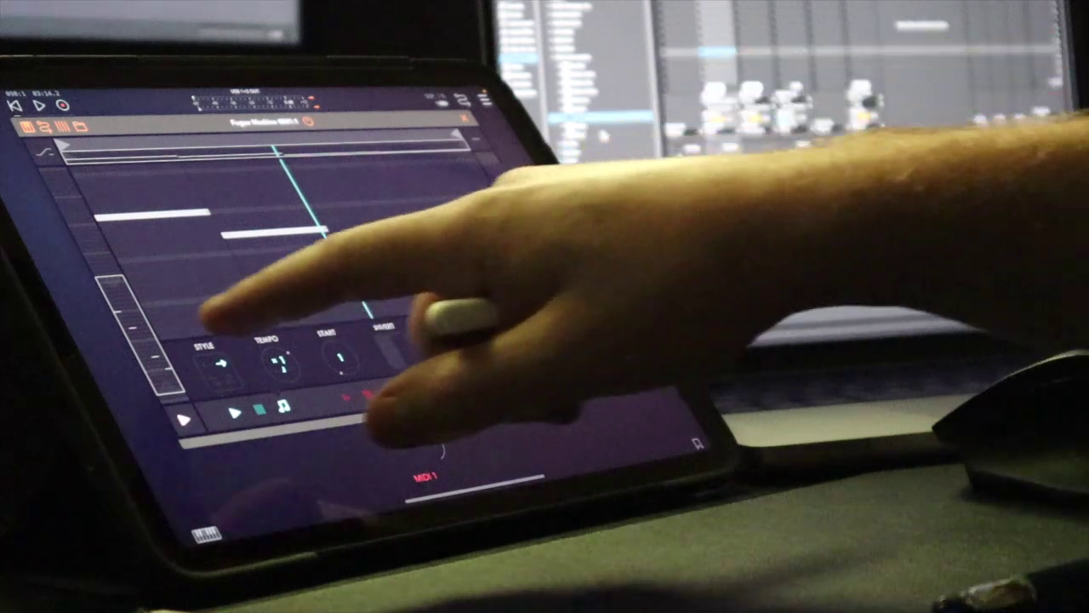
{"action": "left_click_drag", "start_coordinate": [122, 303], "coordinate": [134, 322]}
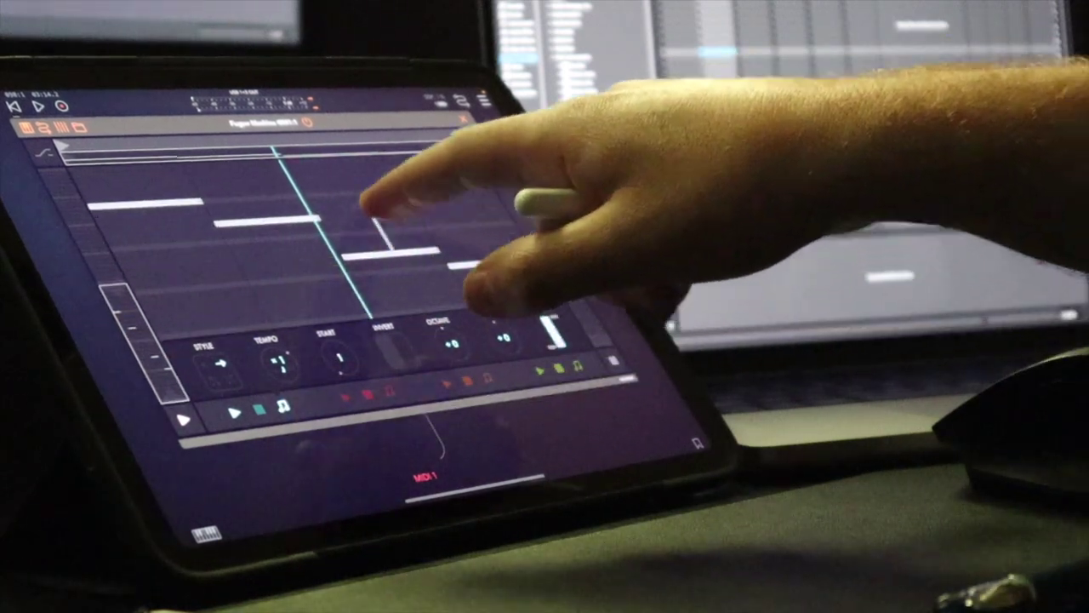
{"action": "left_click_drag", "start_coordinate": [385, 253], "coordinate": [380, 230]}
{"action": "left_click_drag", "start_coordinate": [506, 257], "coordinate": [438, 170]}
{"action": "left_click_drag", "start_coordinate": [136, 272], "coordinate": [127, 294]}
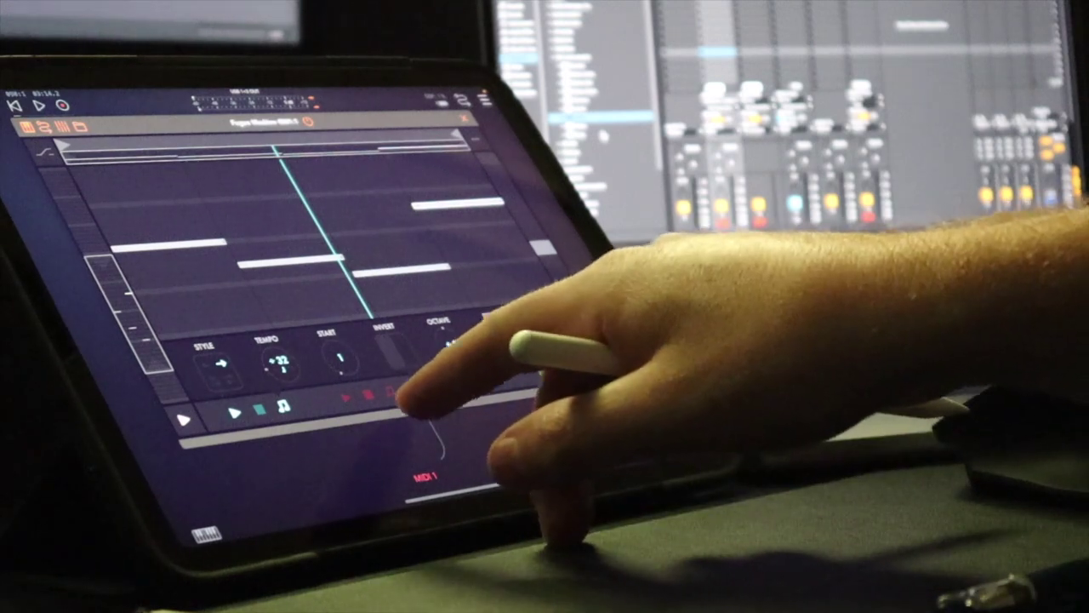
Step: Turn on the second red playhead at tempo 32 and adjust the note velocity setting
{"action": "left_click", "coordinate": [345, 397]}
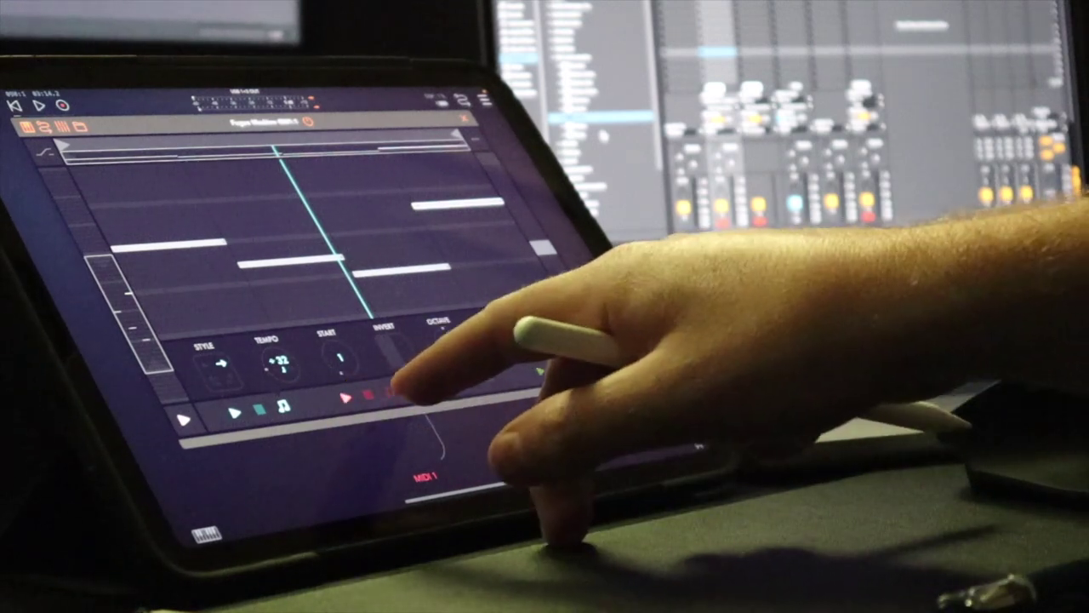
{"action": "left_click", "coordinate": [270, 374]}
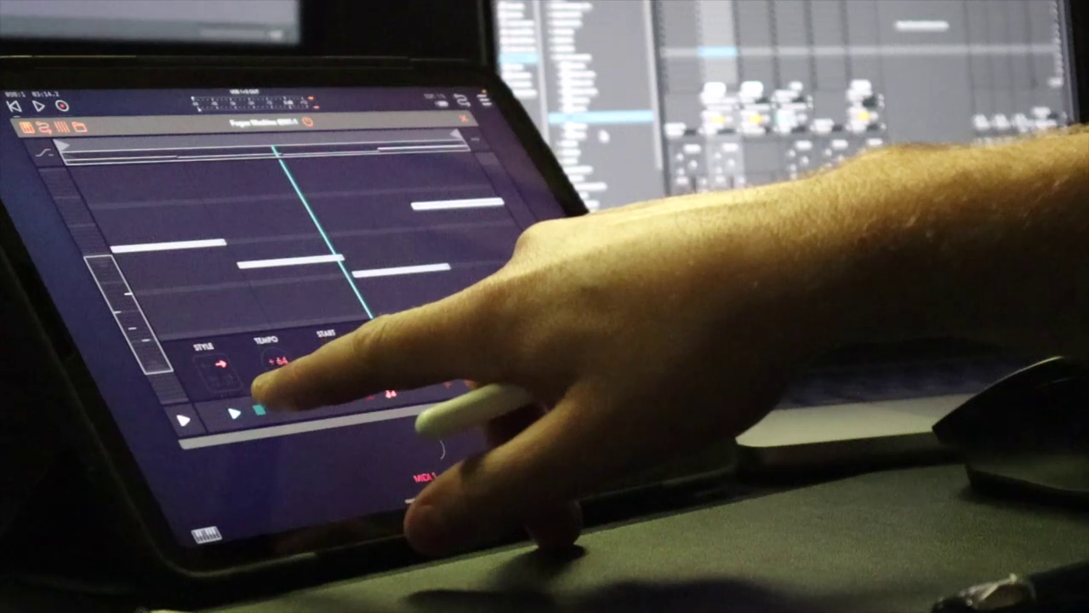
{"action": "left_click", "coordinate": [271, 374]}
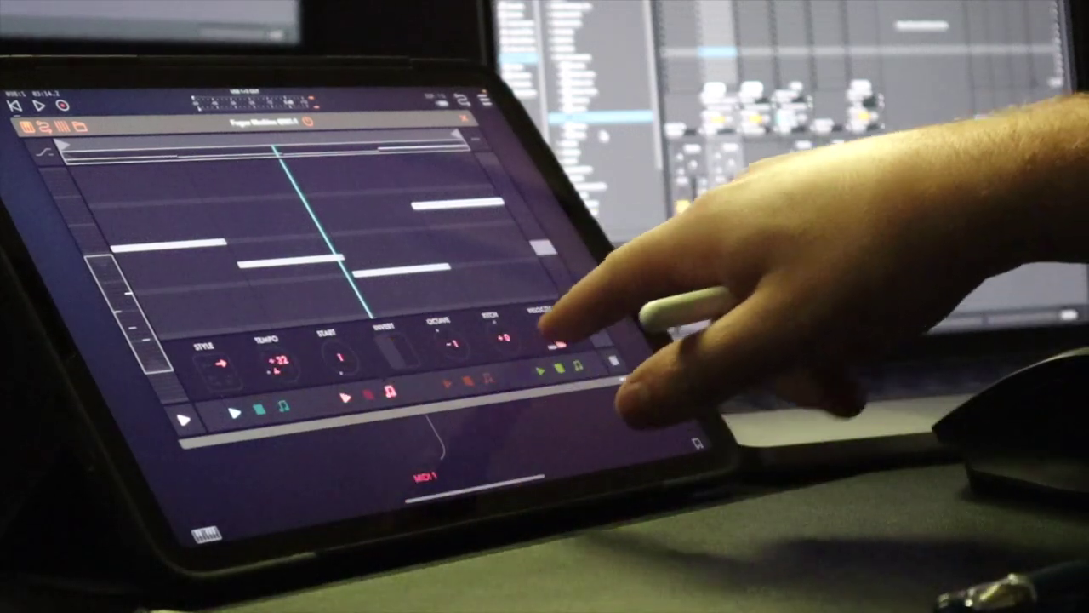
{"action": "left_click", "coordinate": [549, 330]}
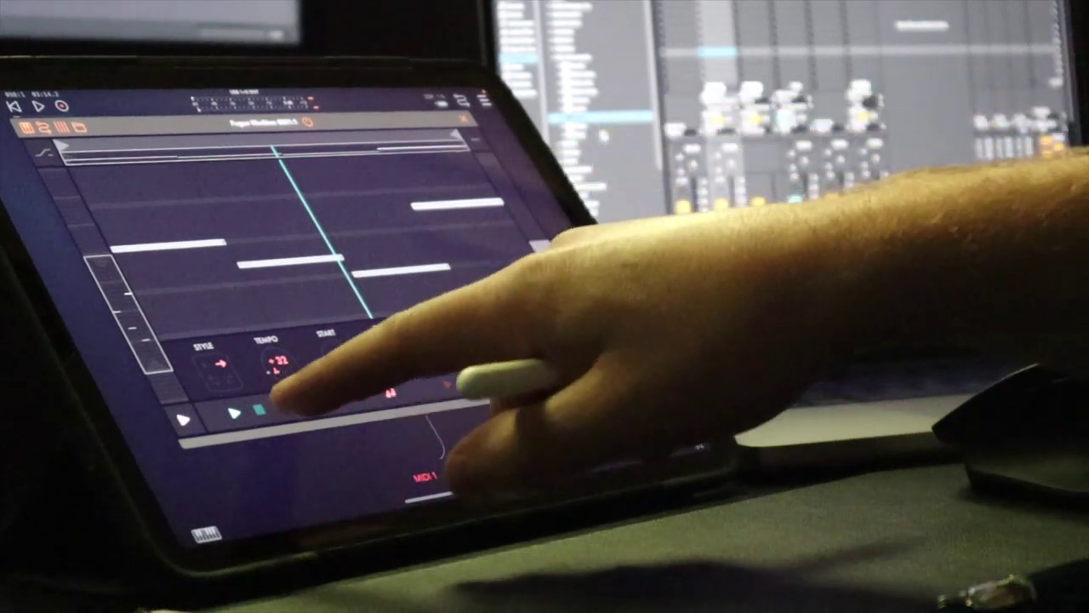
{"action": "left_click", "coordinate": [564, 331]}
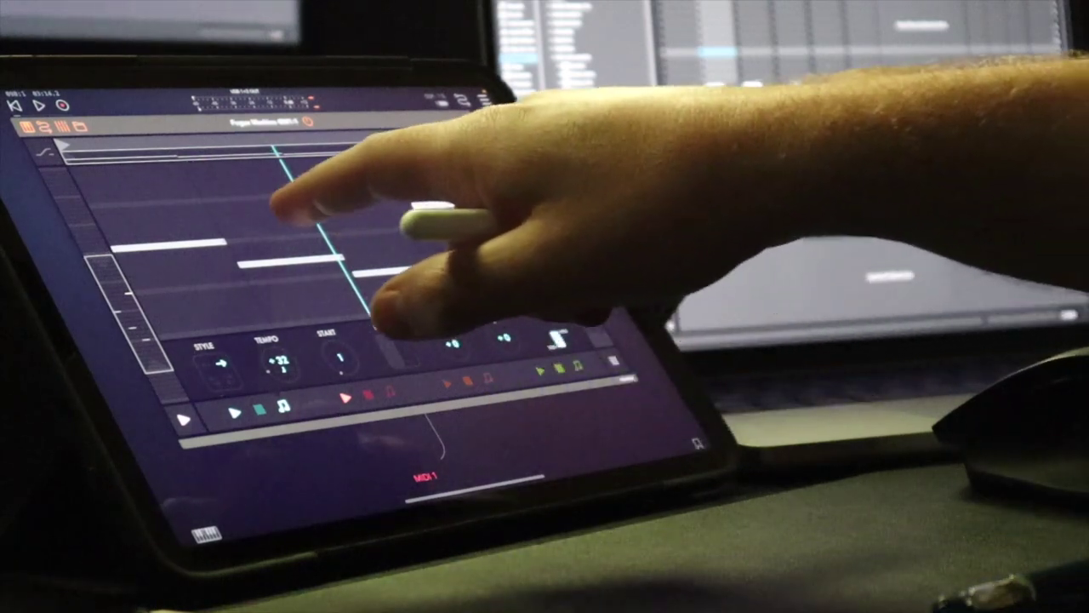
Step: Add two notes, raise and lengthen the short one, and replay with both playheads
{"action": "left_click", "coordinate": [247, 213]}
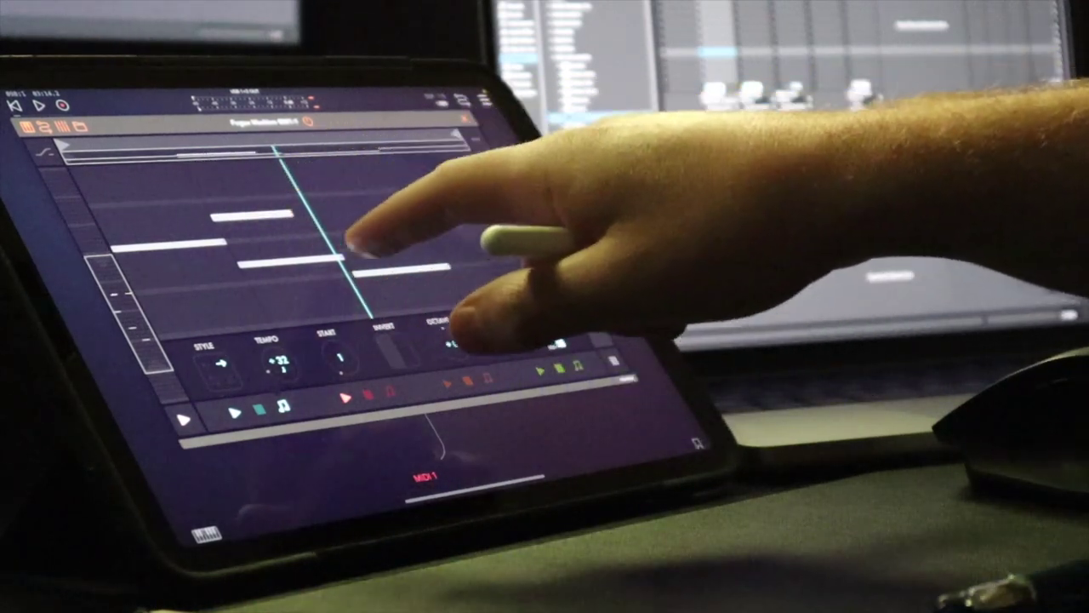
{"action": "left_click", "coordinate": [353, 238]}
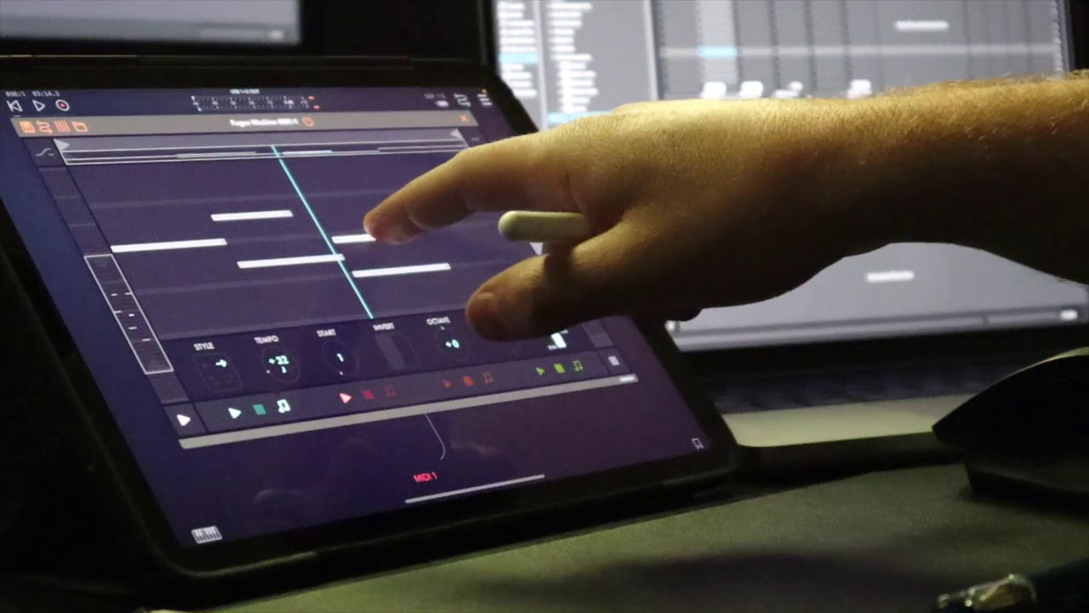
{"action": "left_click", "coordinate": [356, 246]}
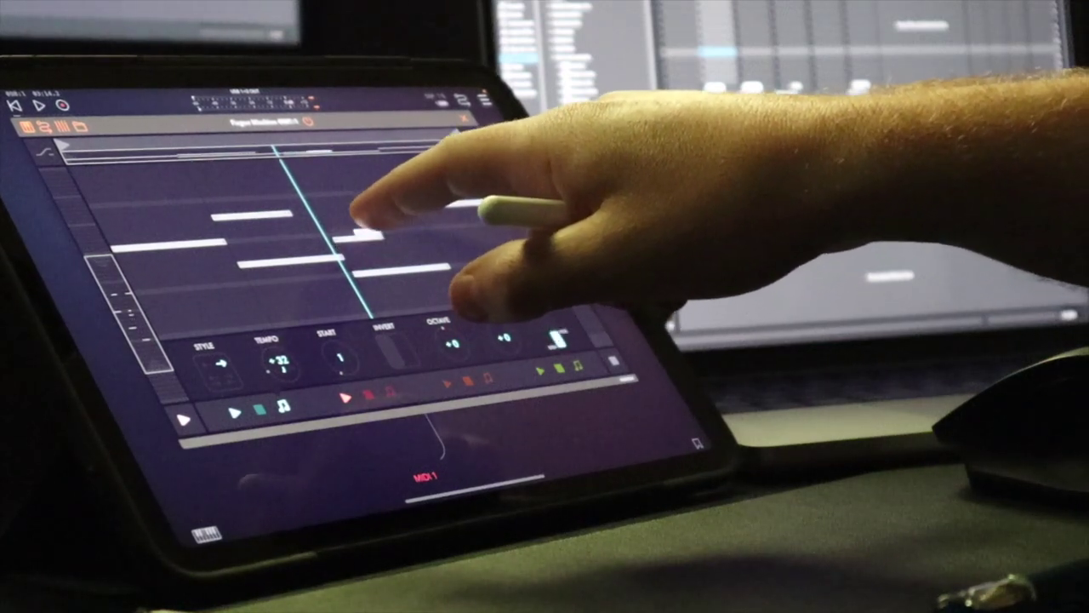
{"action": "left_click", "coordinate": [364, 222]}
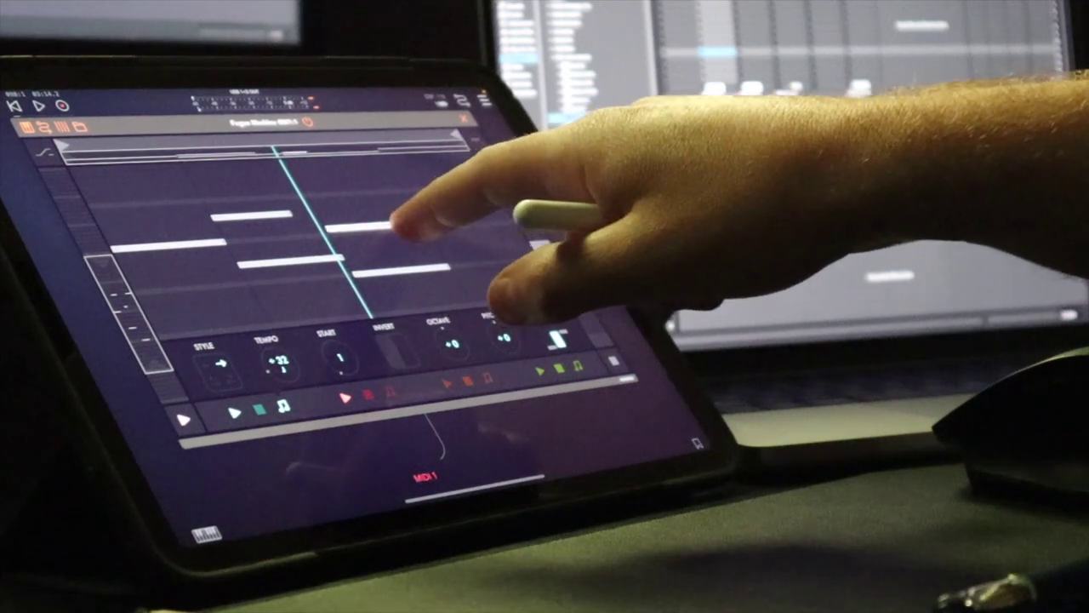
{"action": "left_click_drag", "start_coordinate": [358, 226], "coordinate": [424, 223]}
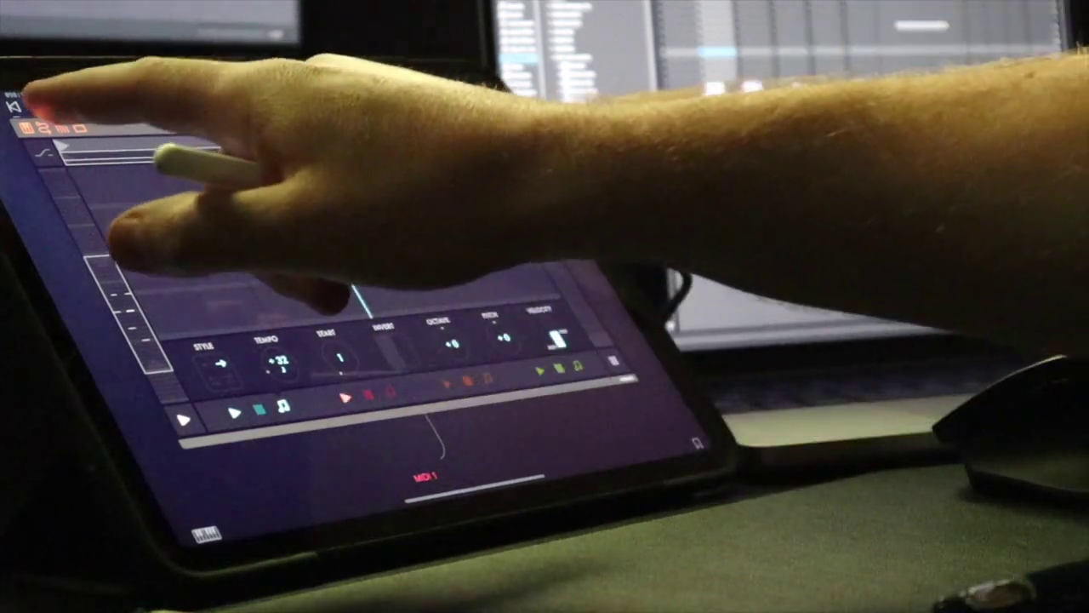
{"action": "left_click", "coordinate": [39, 105]}
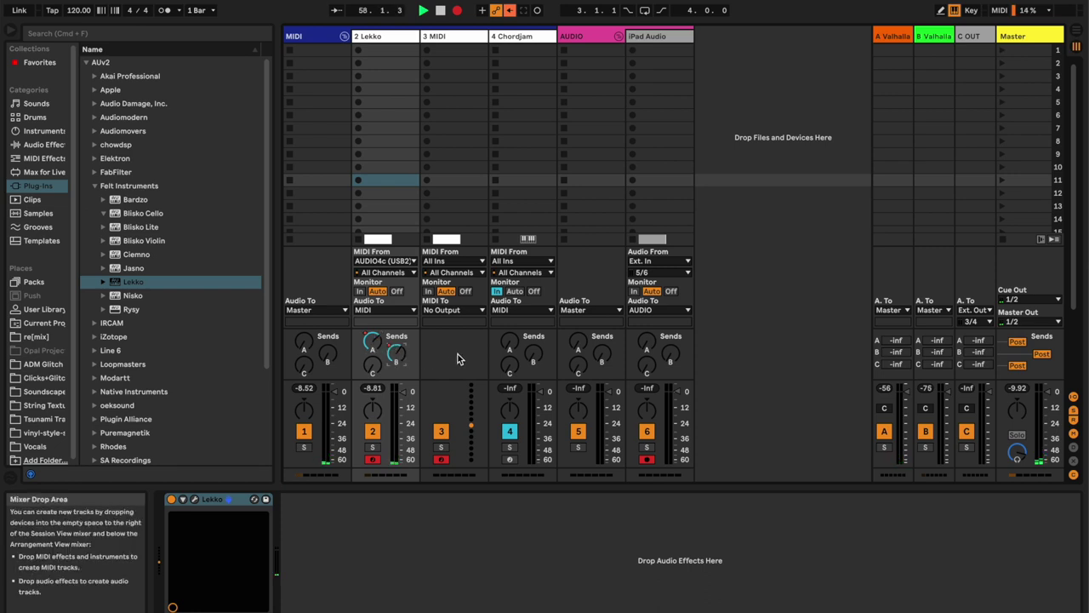
Step: Load Blisko Cello onto MIDI track 3 with Release 127 and raise its volume to -33.2 dB
{"action": "left_click", "coordinate": [460, 36]}
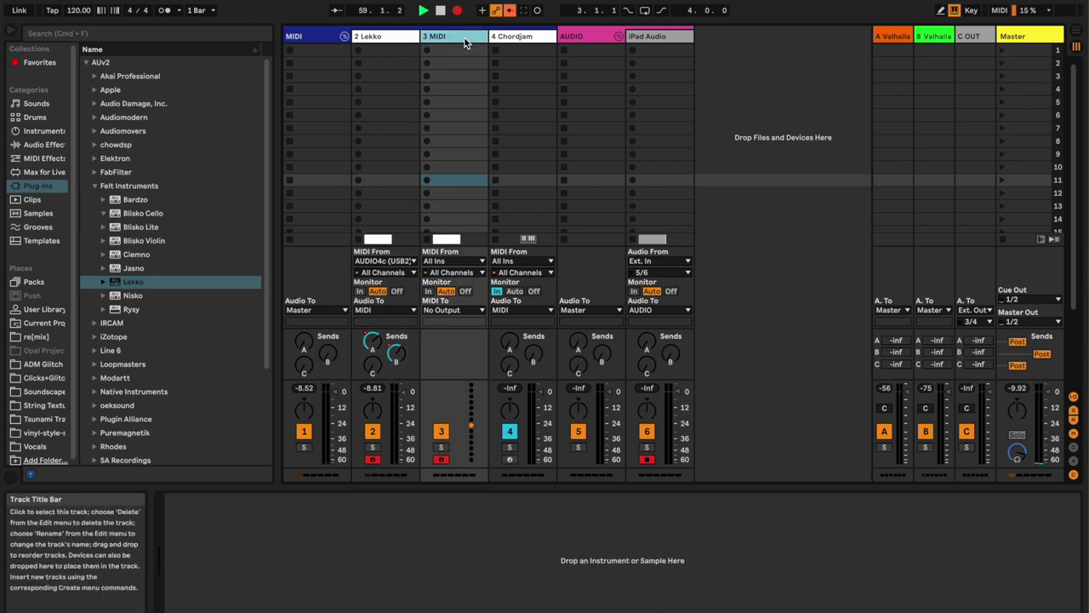
{"action": "left_click", "coordinate": [136, 213]}
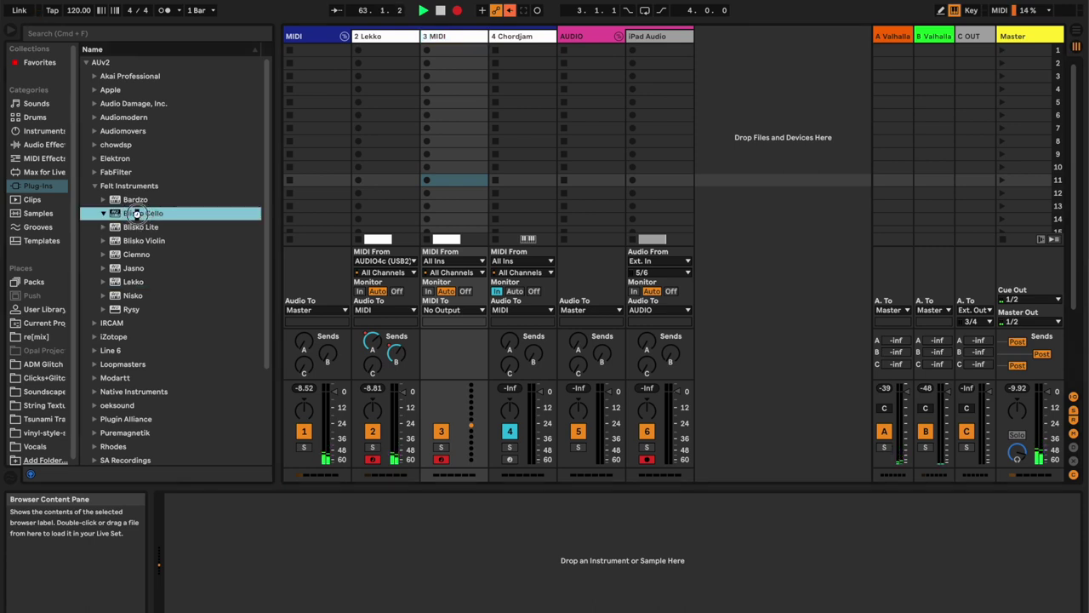
{"action": "left_click_drag", "start_coordinate": [335, 173], "coordinate": [429, 349]}
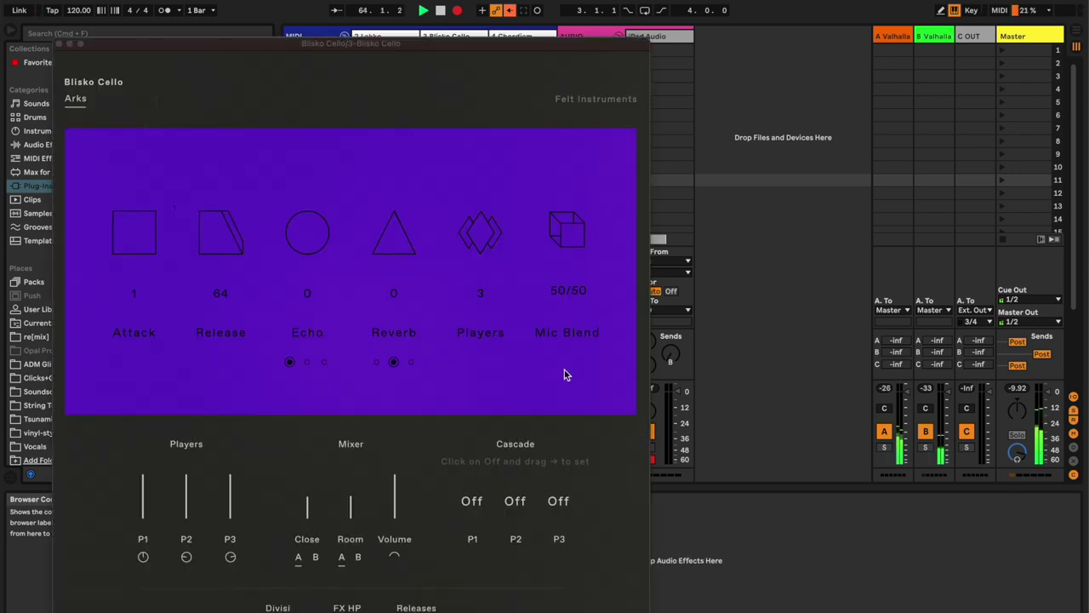
{"action": "left_click_drag", "start_coordinate": [223, 217], "coordinate": [225, 96]}
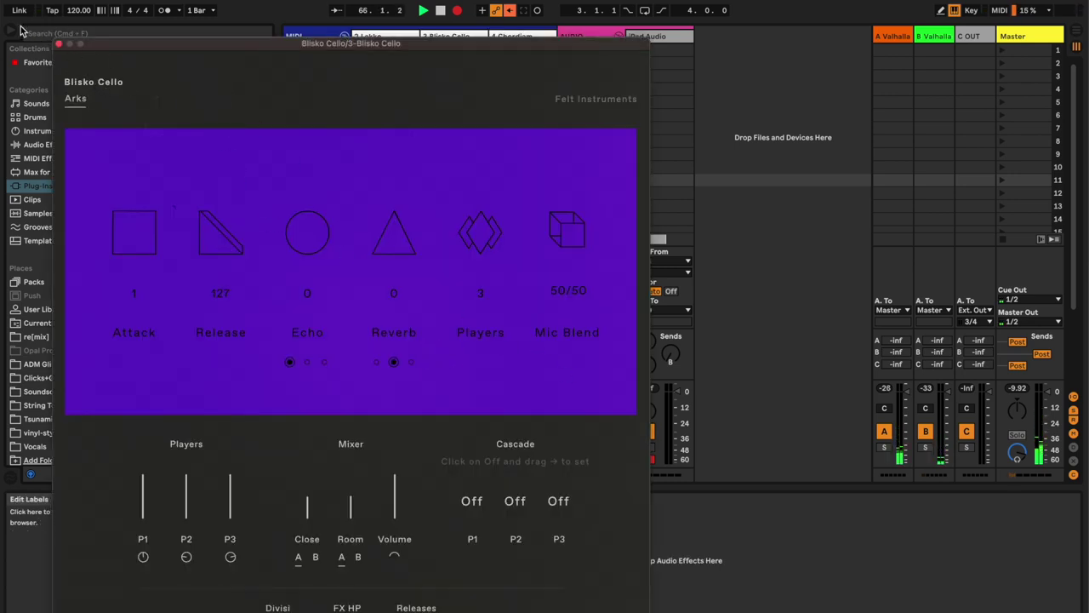
{"action": "left_click", "coordinate": [58, 43]}
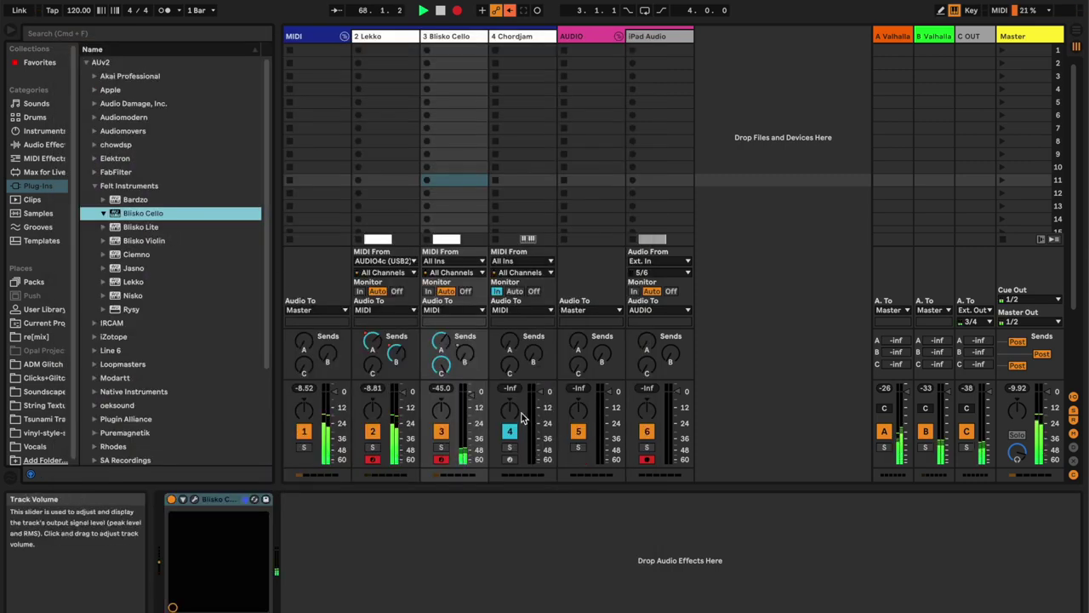
{"action": "left_click", "coordinate": [469, 393]}
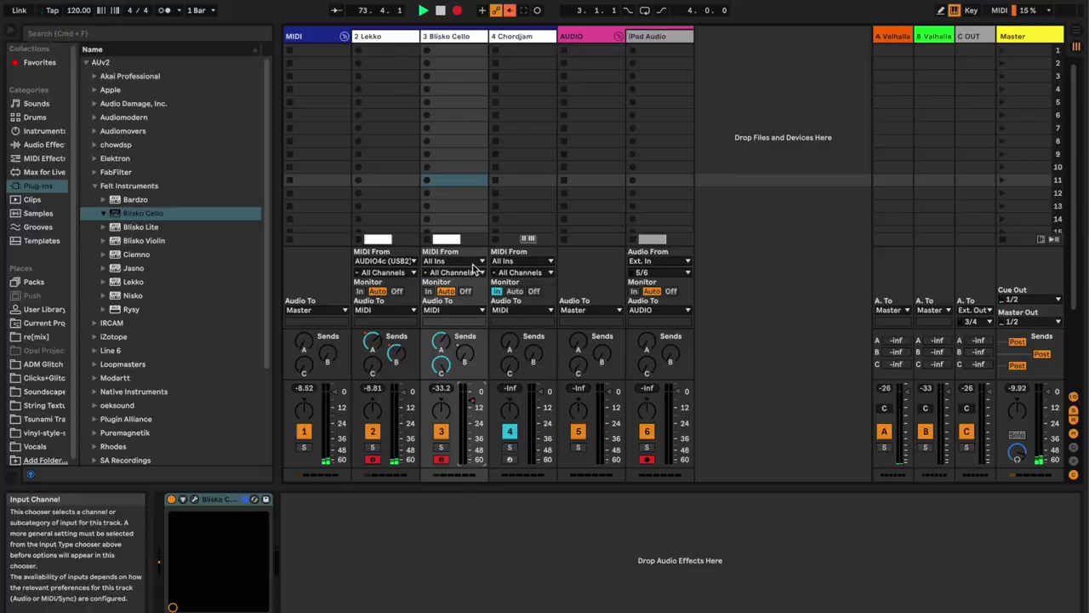
Step: Open the Blisko Cello track's MIDI From input list
{"action": "left_click", "coordinate": [472, 262]}
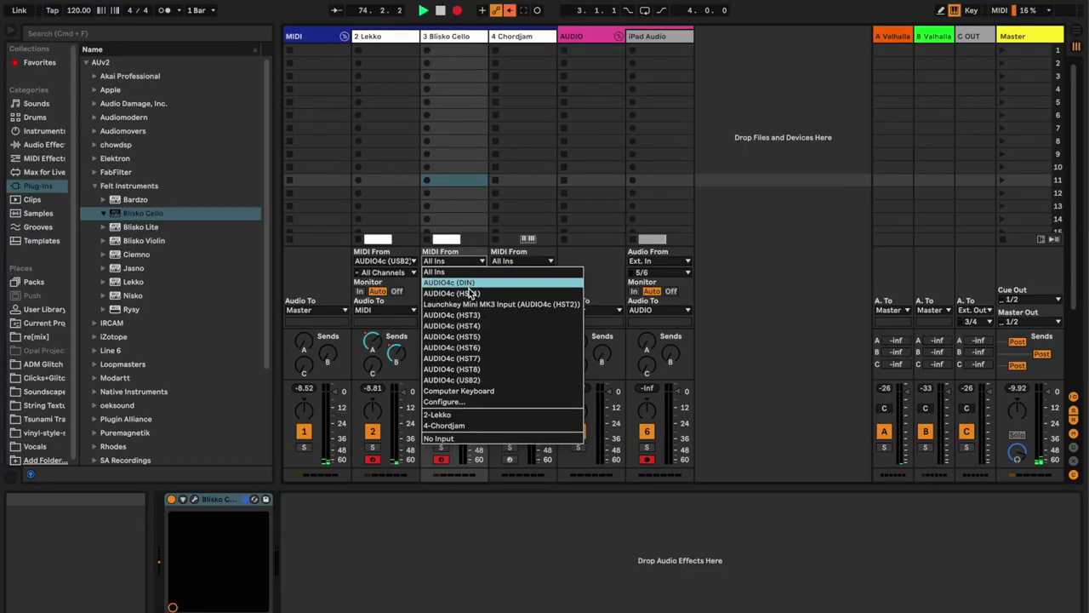
Step: Set Blisko Cello's MIDI input to AUDIO4c (USB2) and bring up the track's options menu
{"action": "left_click", "coordinate": [451, 381]}
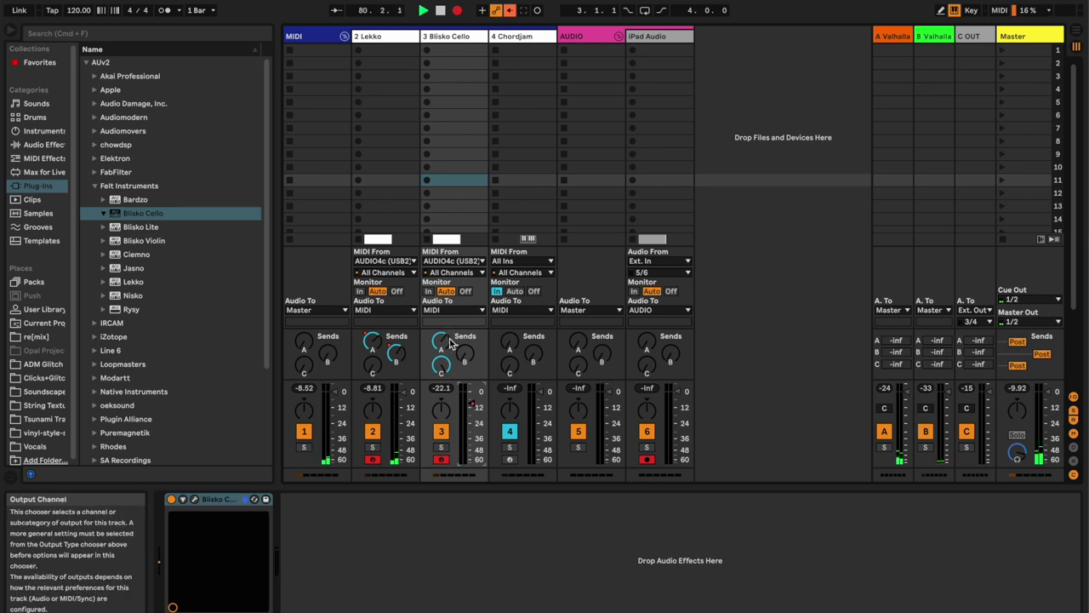
{"action": "right_click", "coordinate": [471, 37]}
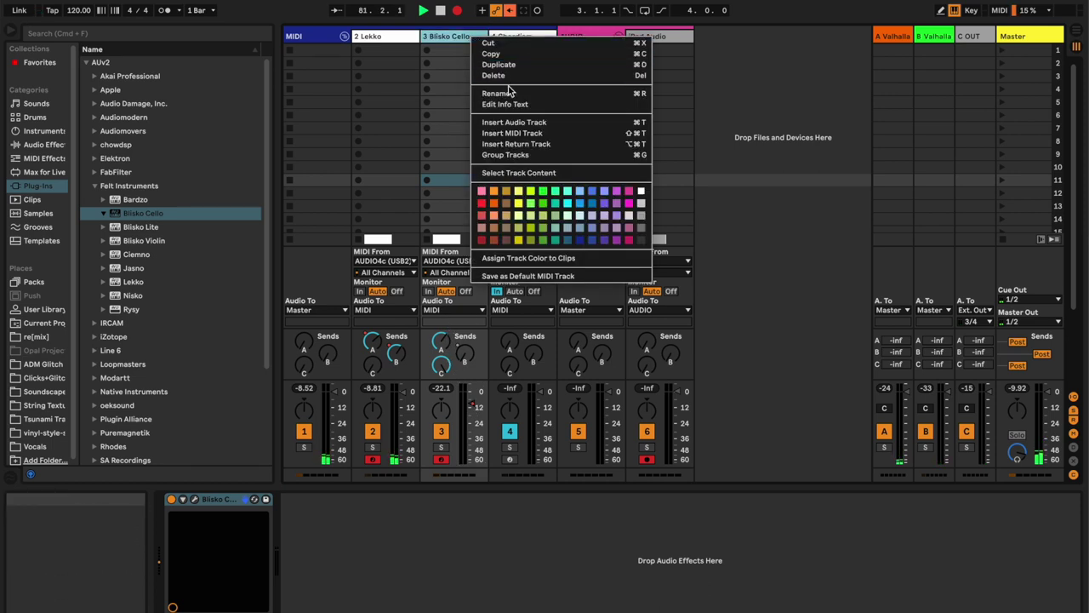
Step: Insert MIDI track 4 after Blisko Cello holding Jasno with its Release raised to 127
{"action": "left_click", "coordinate": [512, 133]}
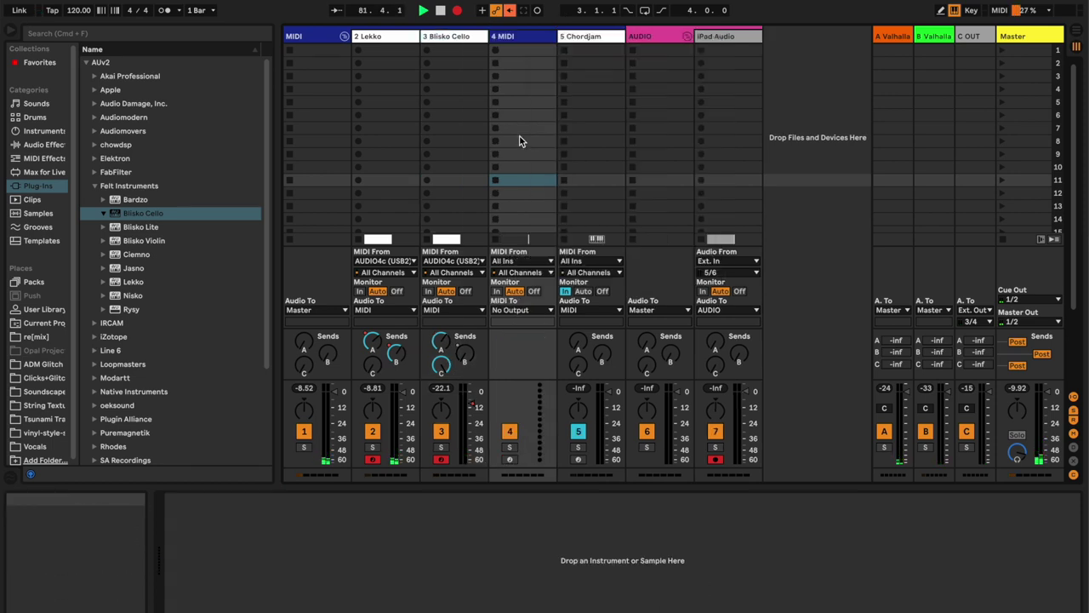
{"action": "left_click", "coordinate": [136, 269]}
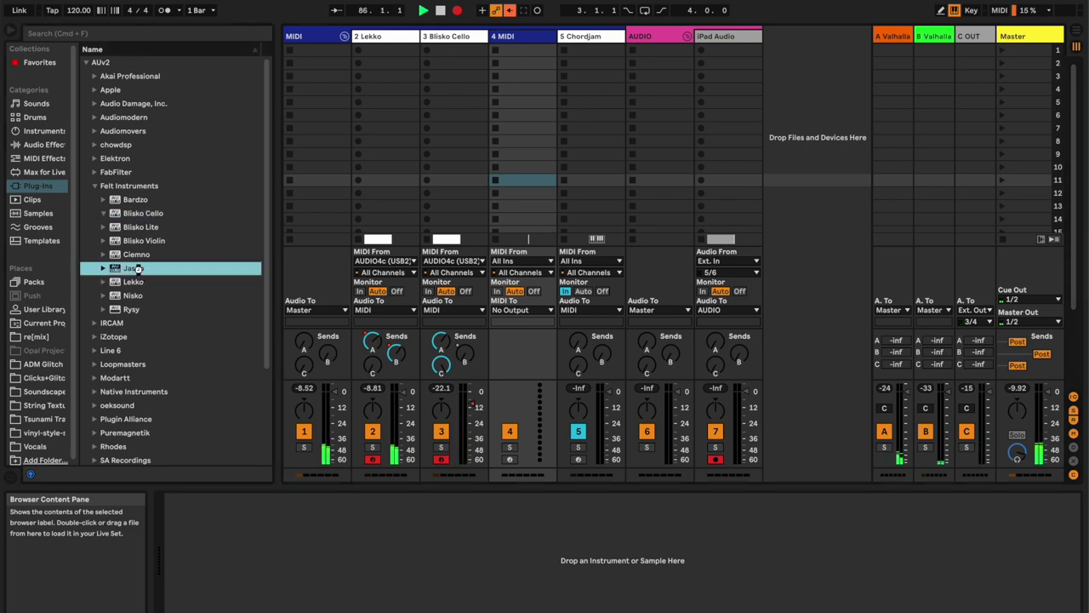
{"action": "left_click_drag", "start_coordinate": [304, 267], "coordinate": [317, 266]}
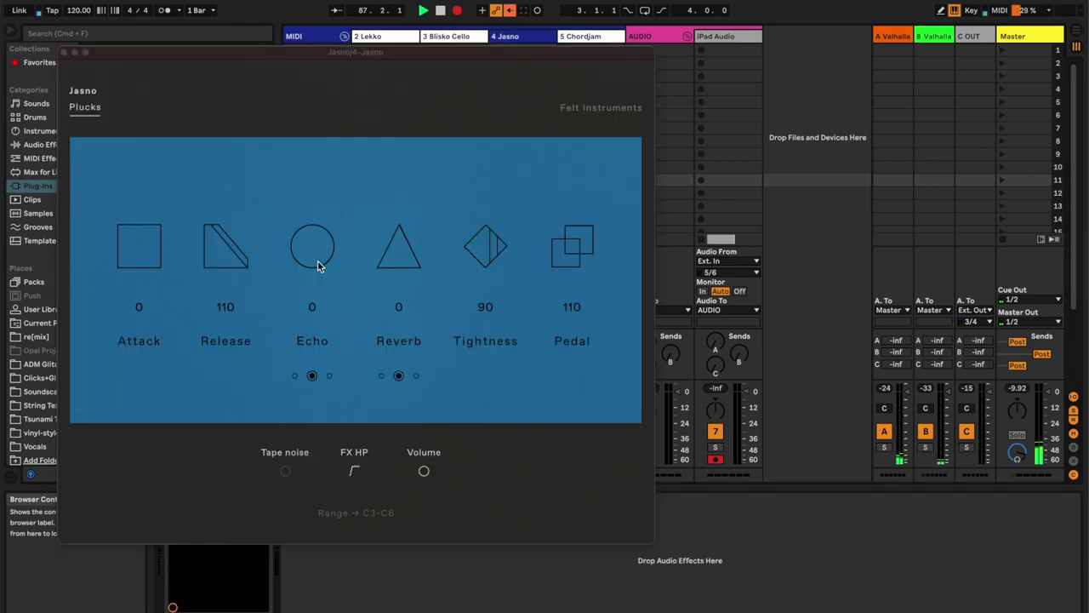
{"action": "left_click_drag", "start_coordinate": [200, 249], "coordinate": [208, 133]}
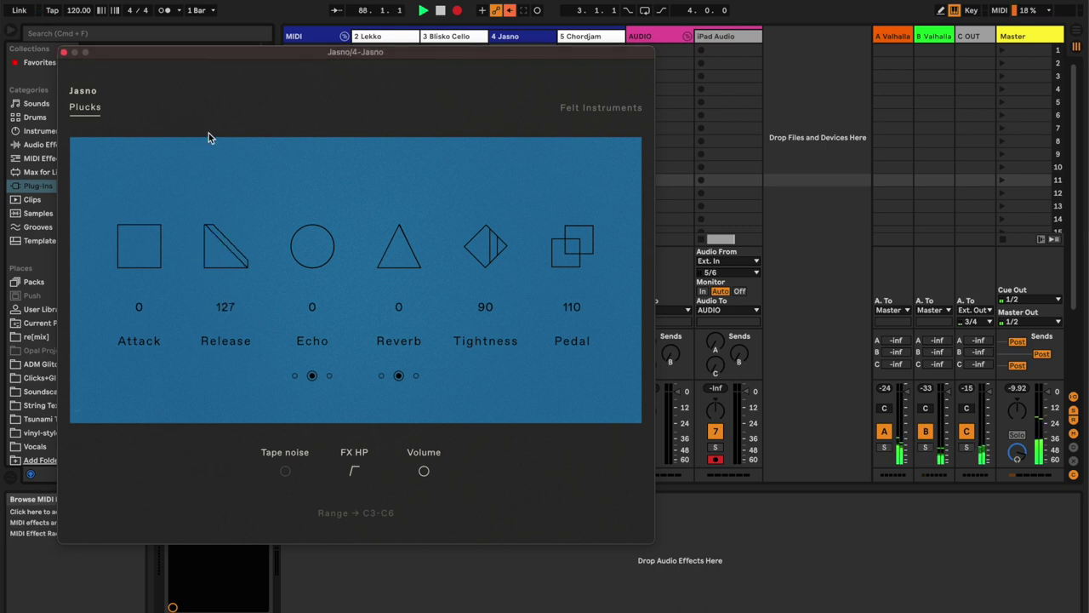
{"action": "left_click", "coordinate": [62, 53]}
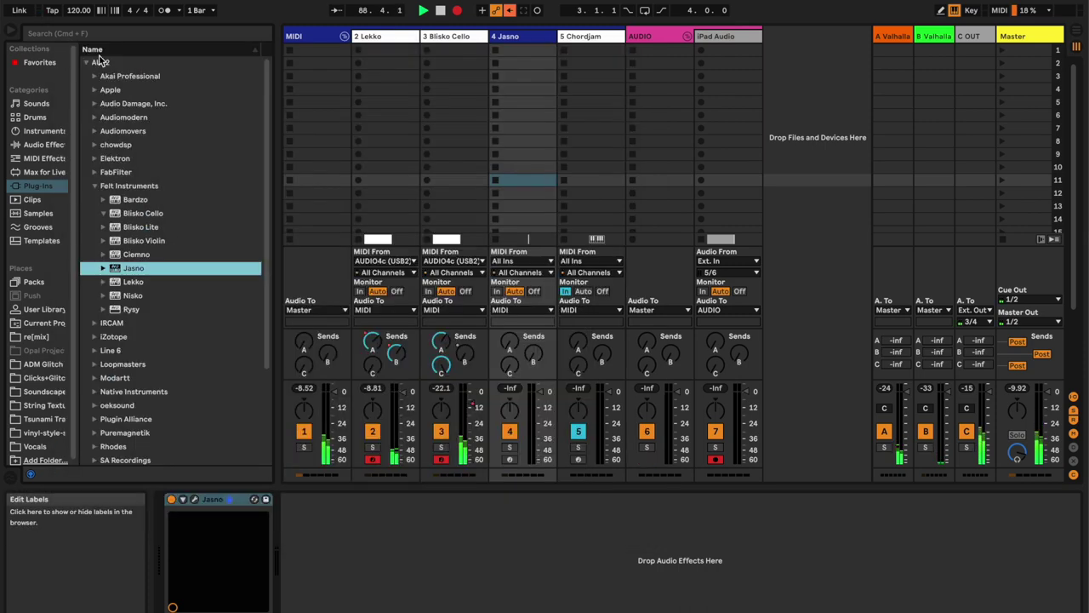
{"action": "left_click", "coordinate": [511, 261]}
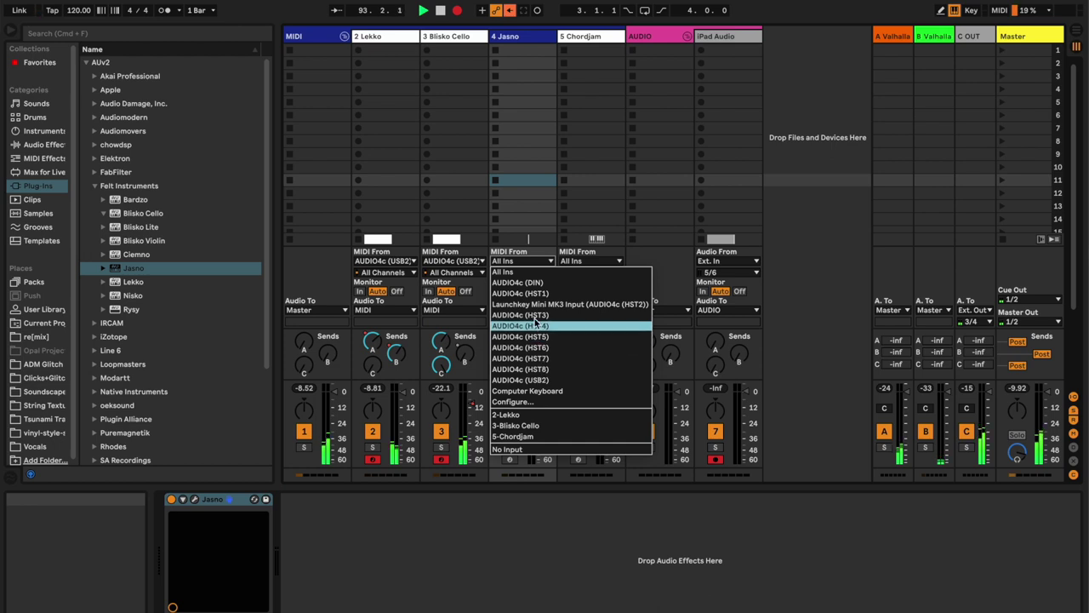
Step: Route Jasno's MIDI from 5-Chordjam, tapped at the Chordjam output instead of Post FX
{"action": "left_click", "coordinate": [521, 436]}
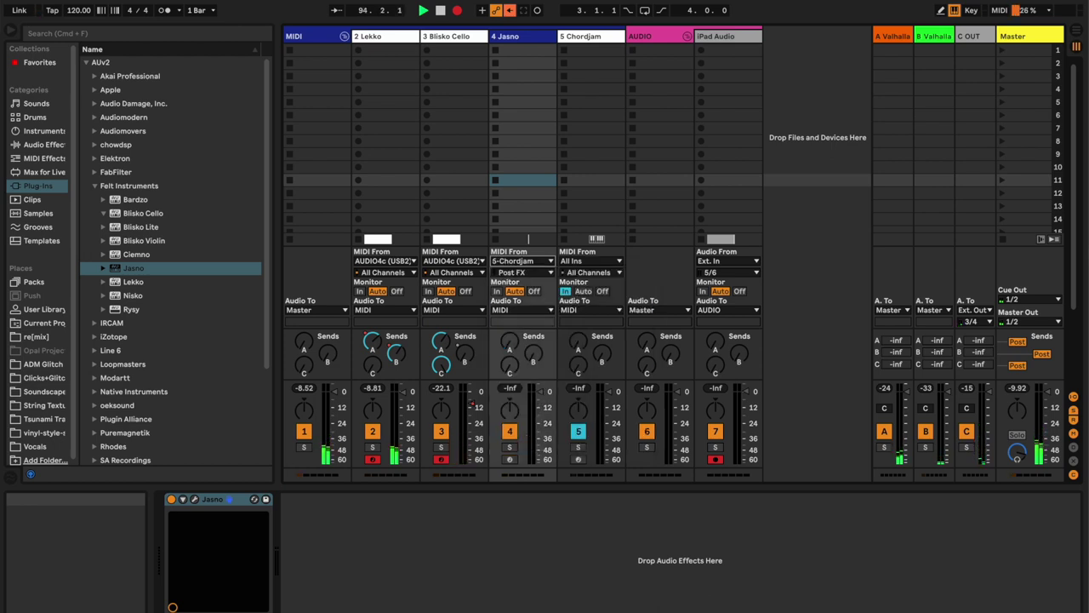
{"action": "left_click", "coordinate": [550, 272]}
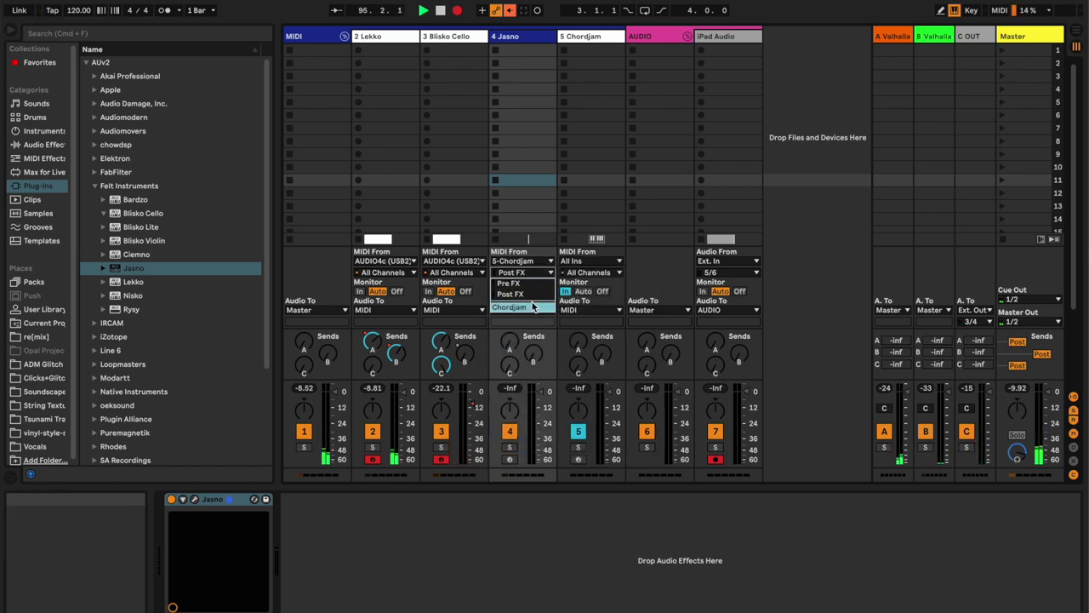
{"action": "left_click", "coordinate": [512, 291]}
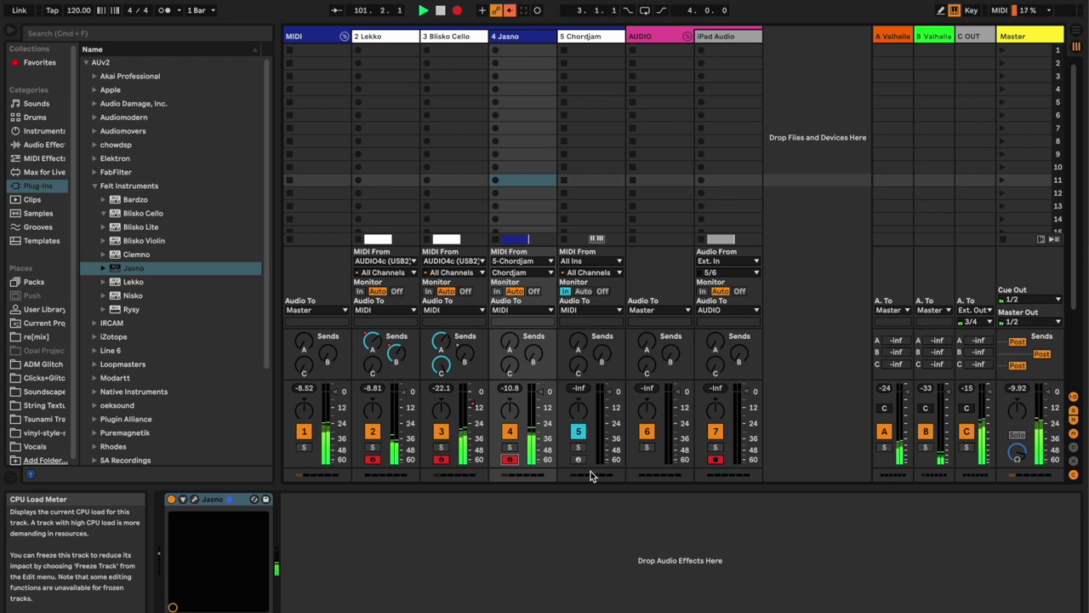
Step: Enable Chordjam's infinity variation for Voices, Velocity and Time, then close its window
{"action": "left_click", "coordinate": [591, 38]}
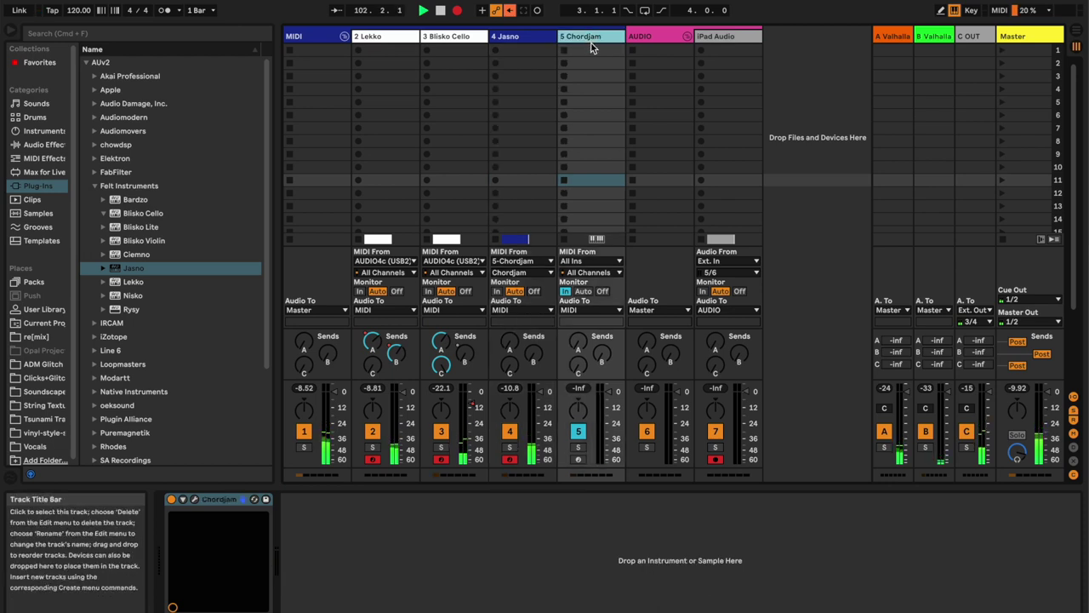
{"action": "left_click", "coordinate": [196, 499]}
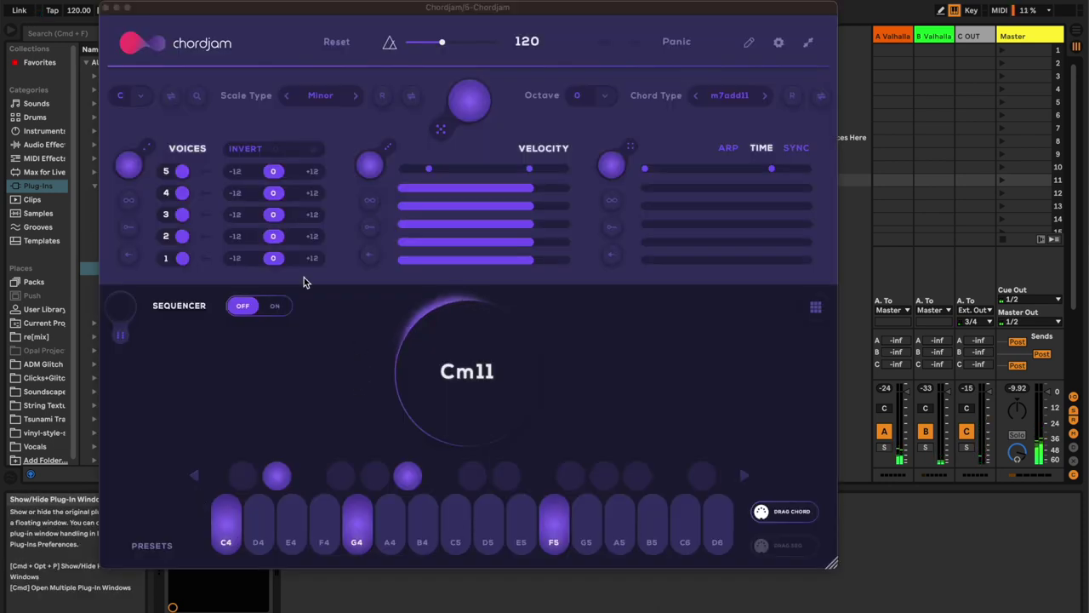
{"action": "left_click", "coordinate": [129, 199]}
{"action": "left_click", "coordinate": [369, 199]}
{"action": "left_click", "coordinate": [611, 199]}
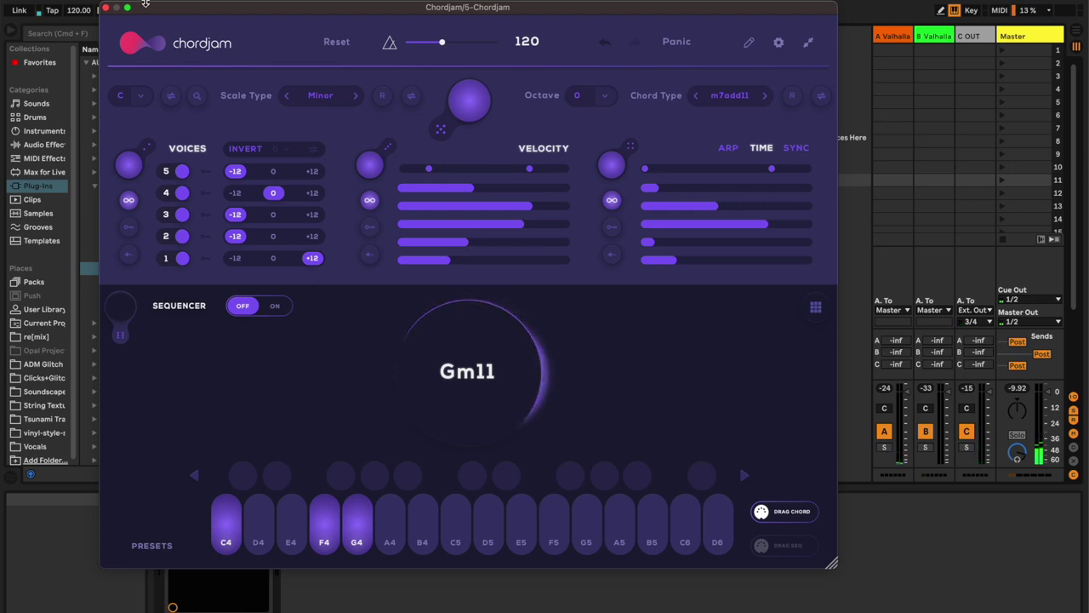
{"action": "left_click", "coordinate": [106, 8]}
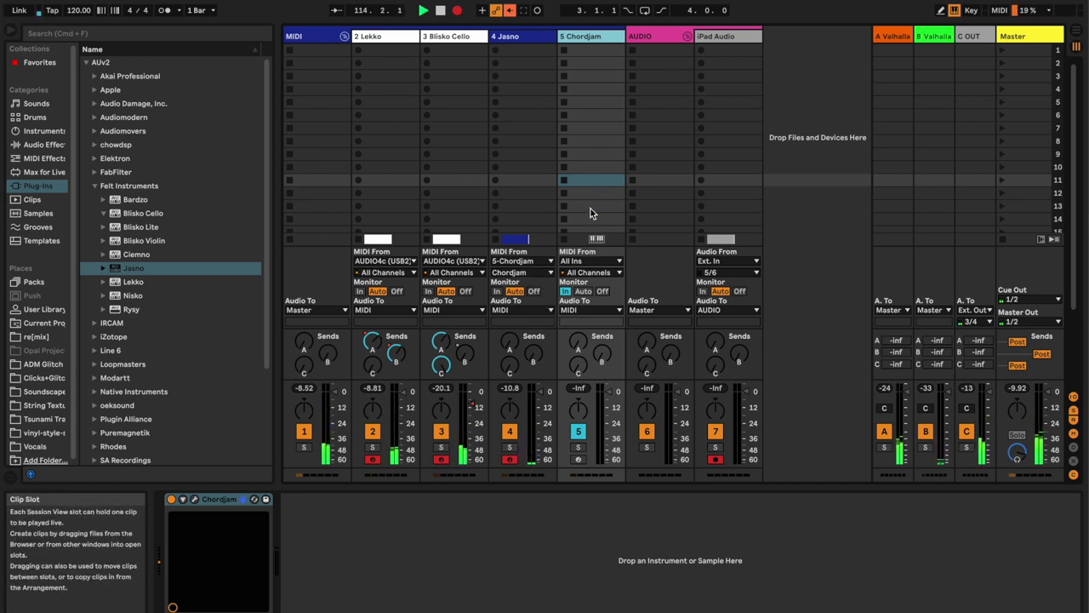
Step: Set Chordjam track 5's MIDI From to AUDIO4c (USB2)
{"action": "left_click", "coordinate": [589, 261]}
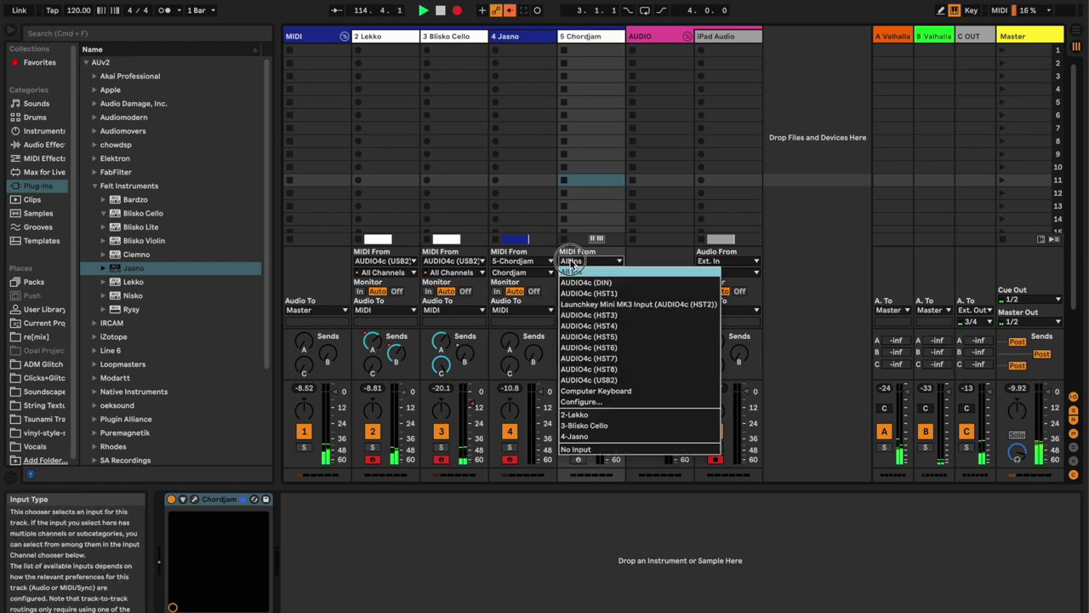
{"action": "left_click", "coordinate": [587, 380]}
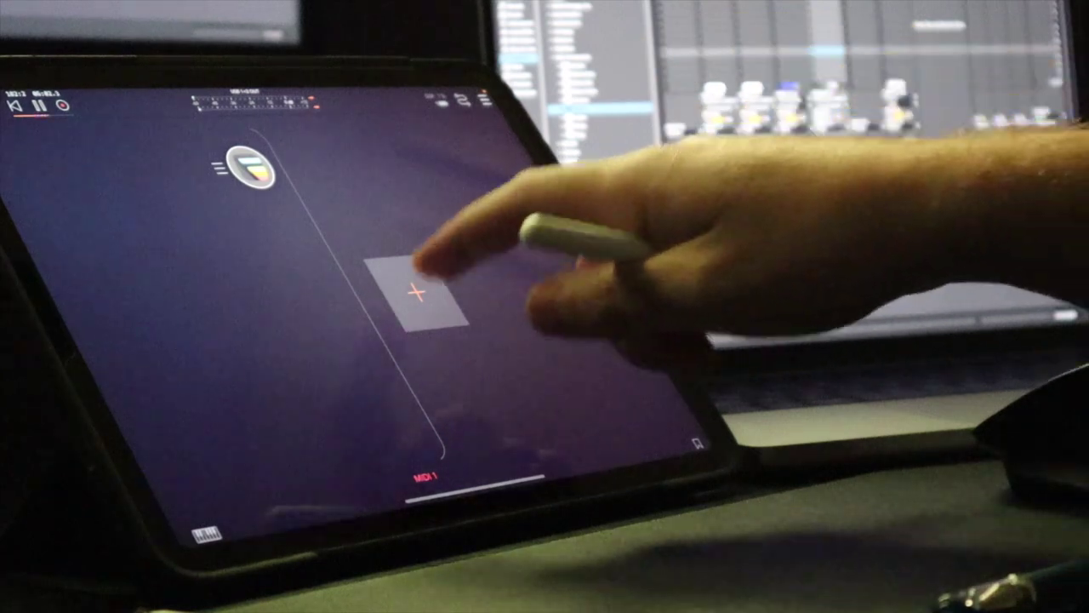
Step: Add a new audio channel in AUM and launch Samplr from the iPad home screen
{"action": "left_click", "coordinate": [417, 285]}
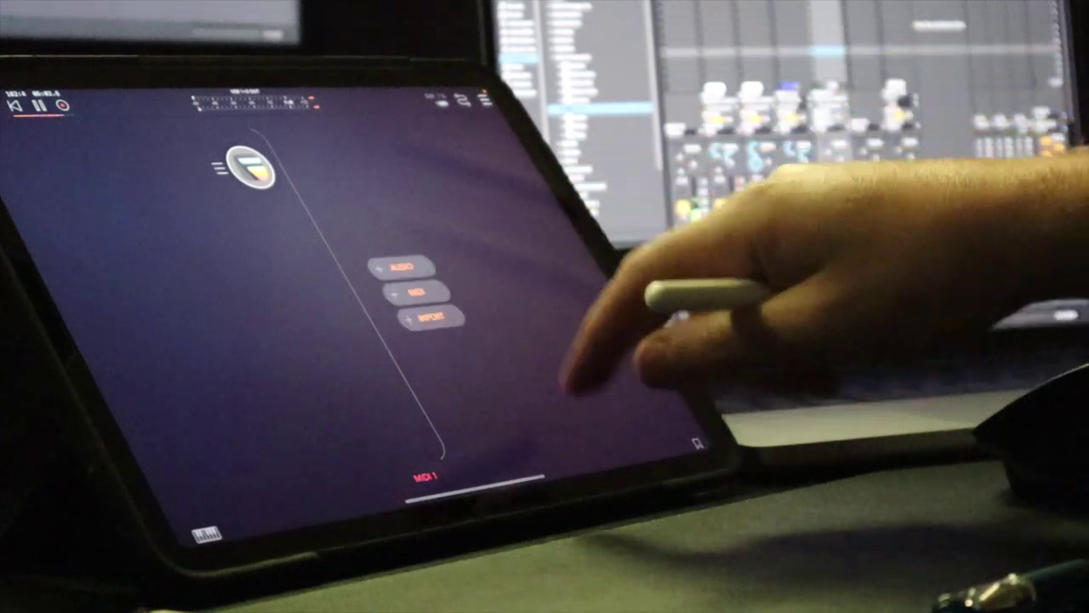
{"action": "left_click", "coordinate": [402, 266]}
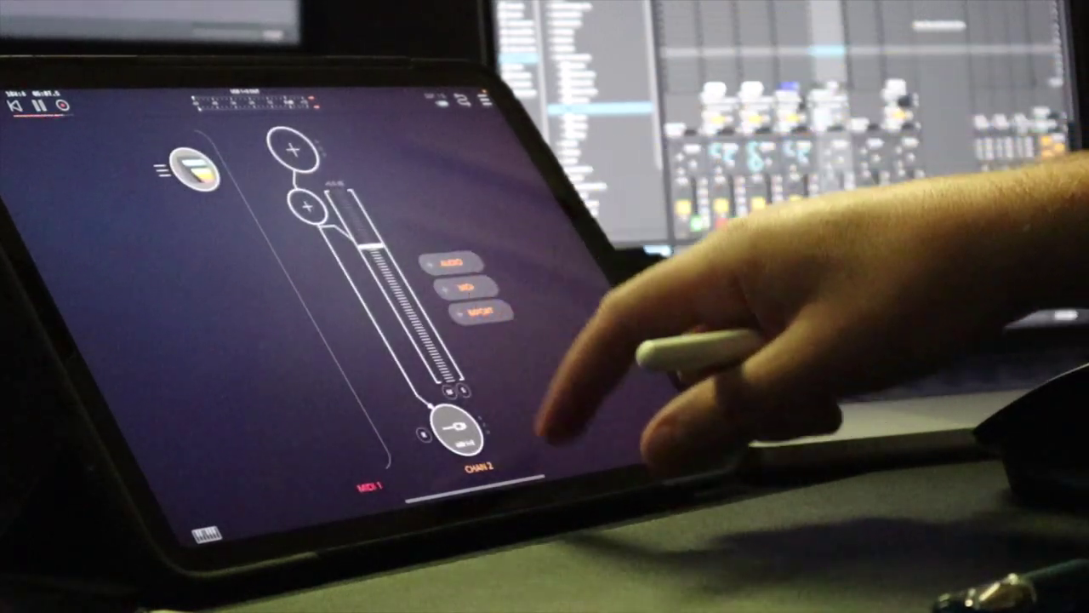
{"action": "left_click_drag", "start_coordinate": [463, 492], "coordinate": [477, 357]}
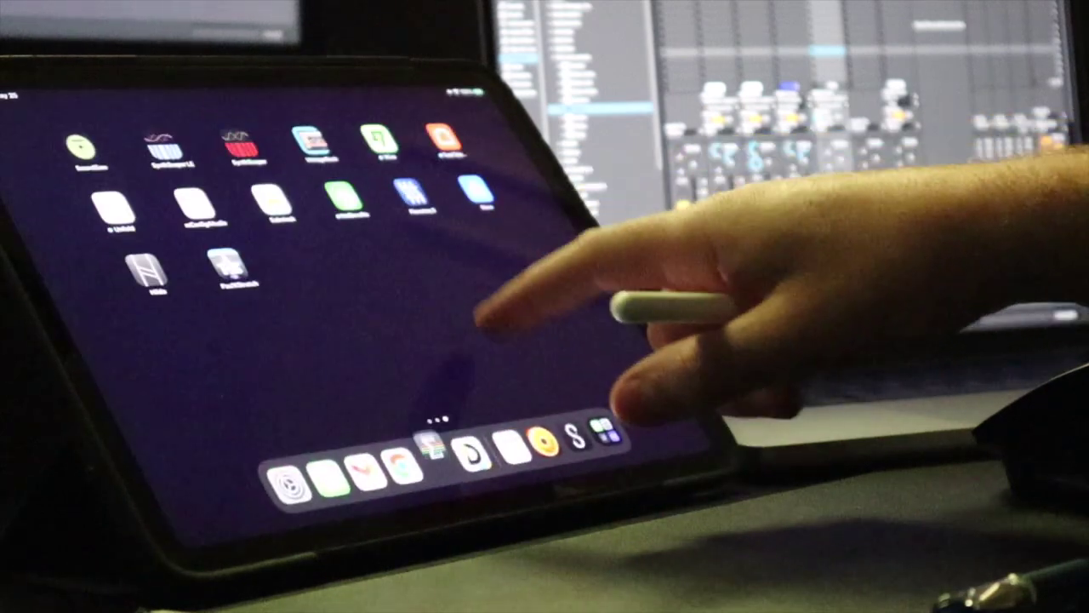
{"action": "left_click_drag", "start_coordinate": [535, 316], "coordinate": [544, 374]}
{"action": "left_click", "coordinate": [547, 341]}
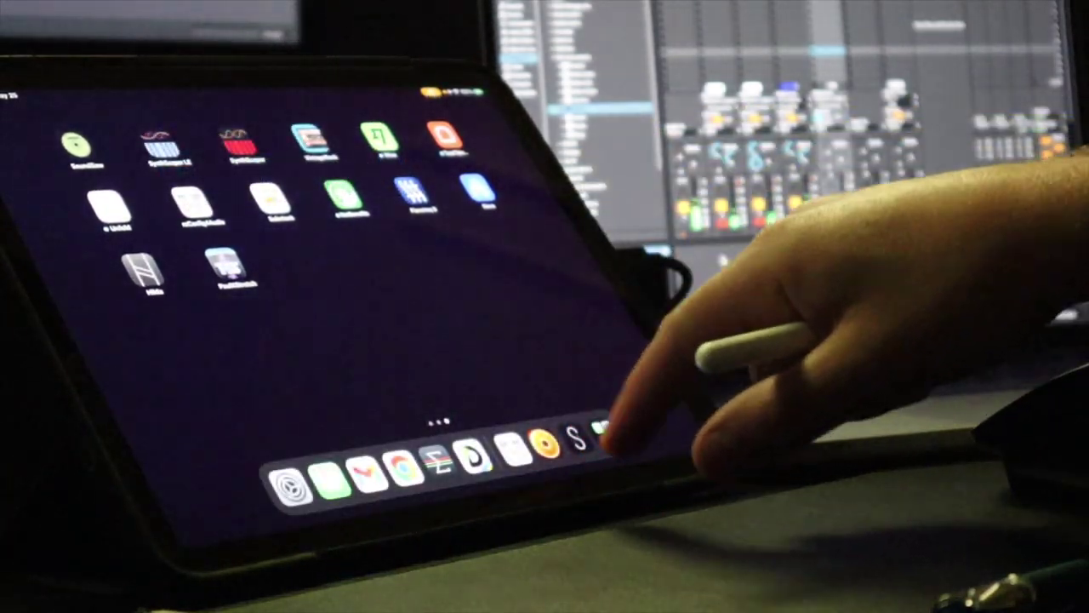
{"action": "left_click", "coordinate": [577, 438]}
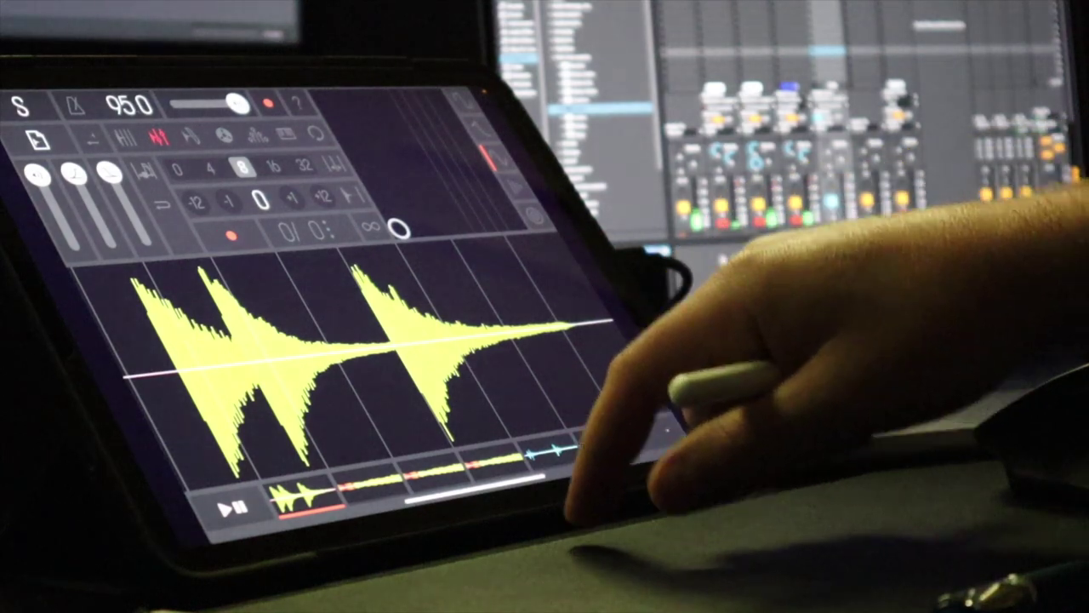
{"action": "left_click_drag", "start_coordinate": [476, 519], "coordinate": [502, 383]}
{"action": "left_click", "coordinate": [511, 446]}
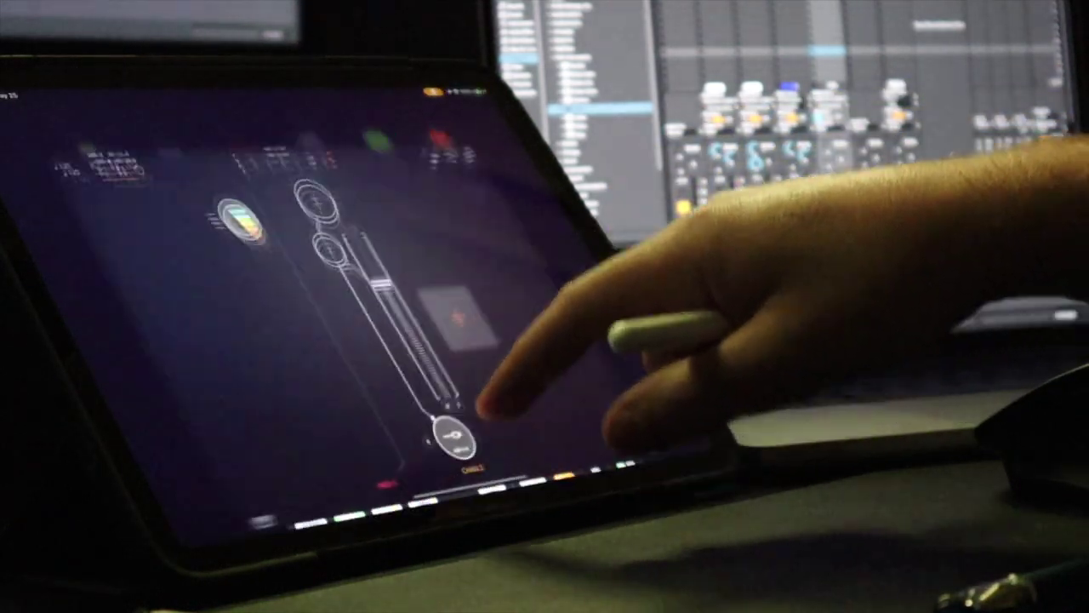
Step: Load Samplr as the new channel's Inter-App Audio source and show its interface
{"action": "left_click", "coordinate": [293, 150]}
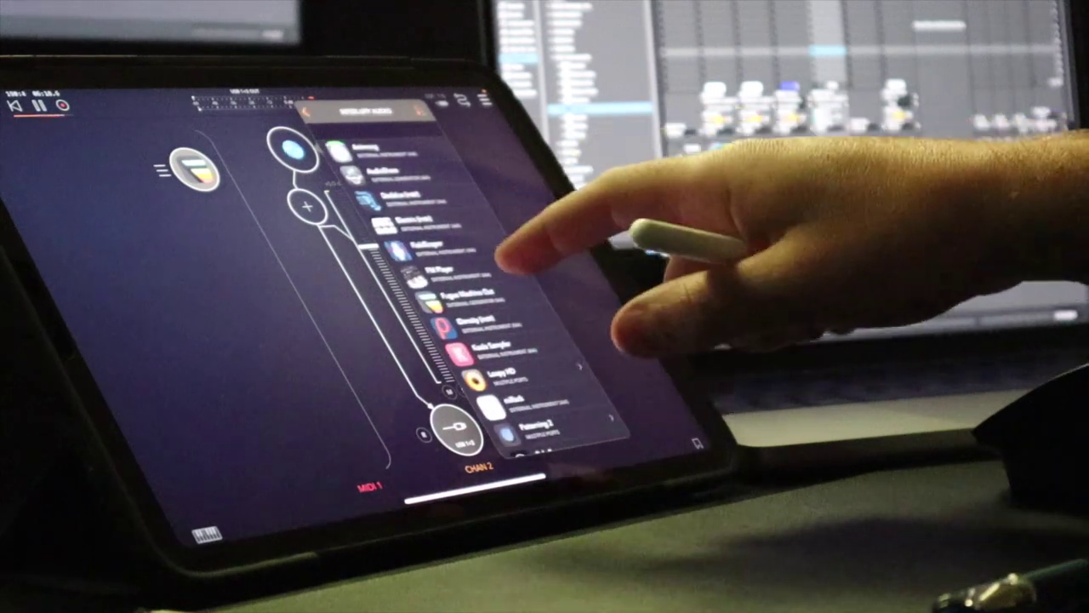
{"action": "scroll", "coordinate": [476, 298], "scroll_direction": "down", "scroll_amount": 5}
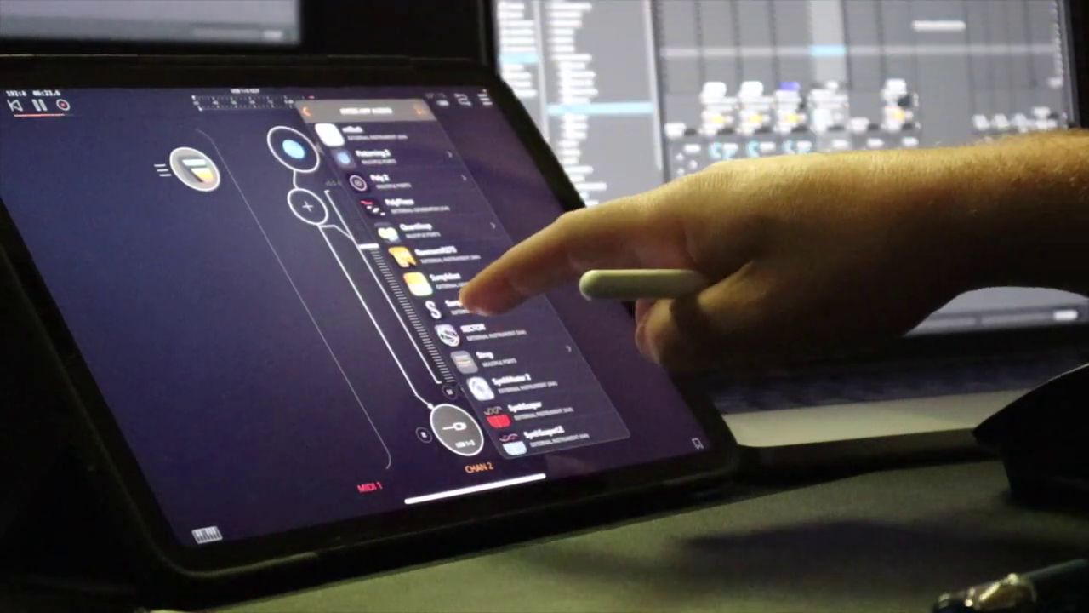
{"action": "left_click", "coordinate": [471, 299]}
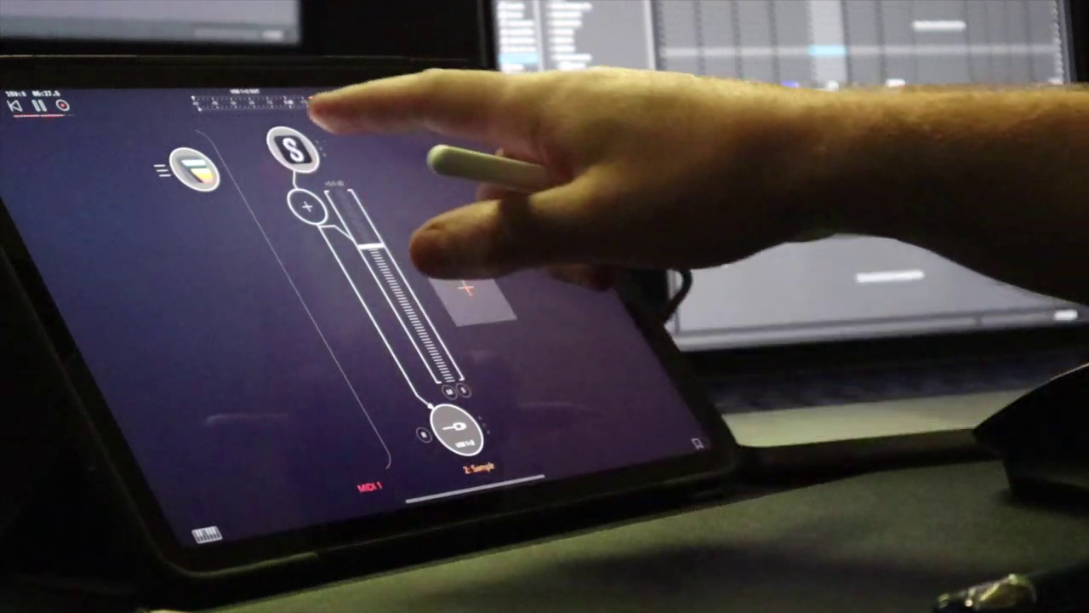
{"action": "left_click", "coordinate": [293, 149]}
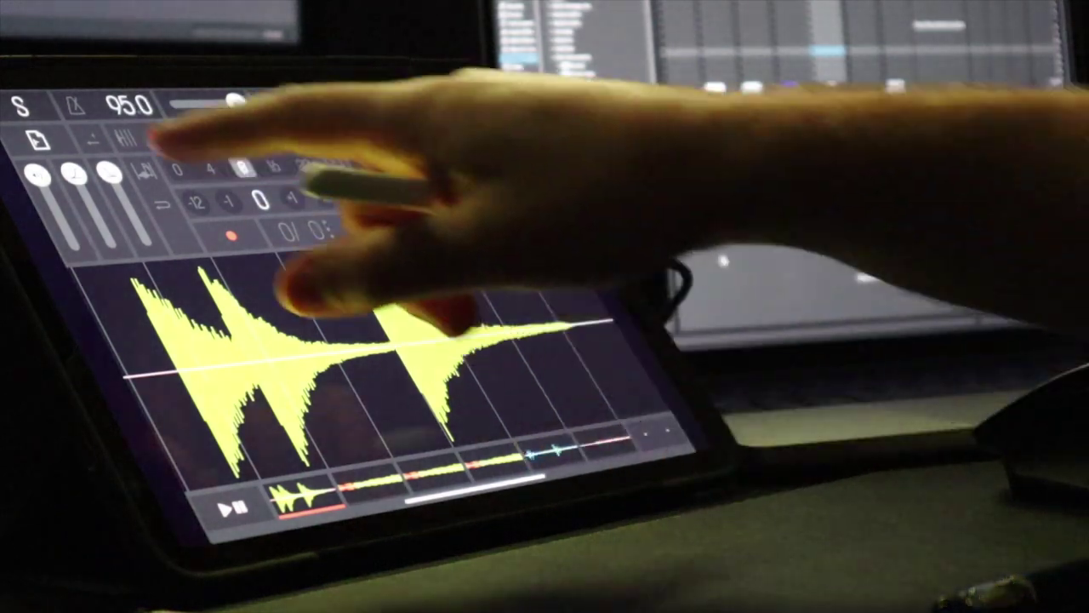
Step: Open Samplr's Sample panel and clear the previously loaded sample from the lane
{"action": "left_click", "coordinate": [159, 136]}
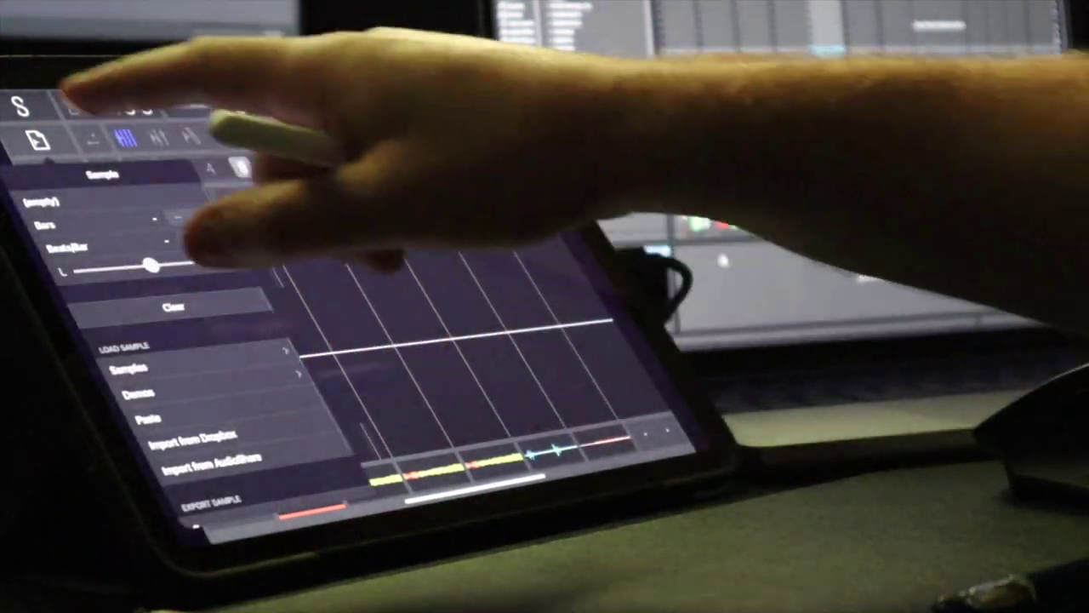
{"action": "left_click", "coordinate": [38, 139]}
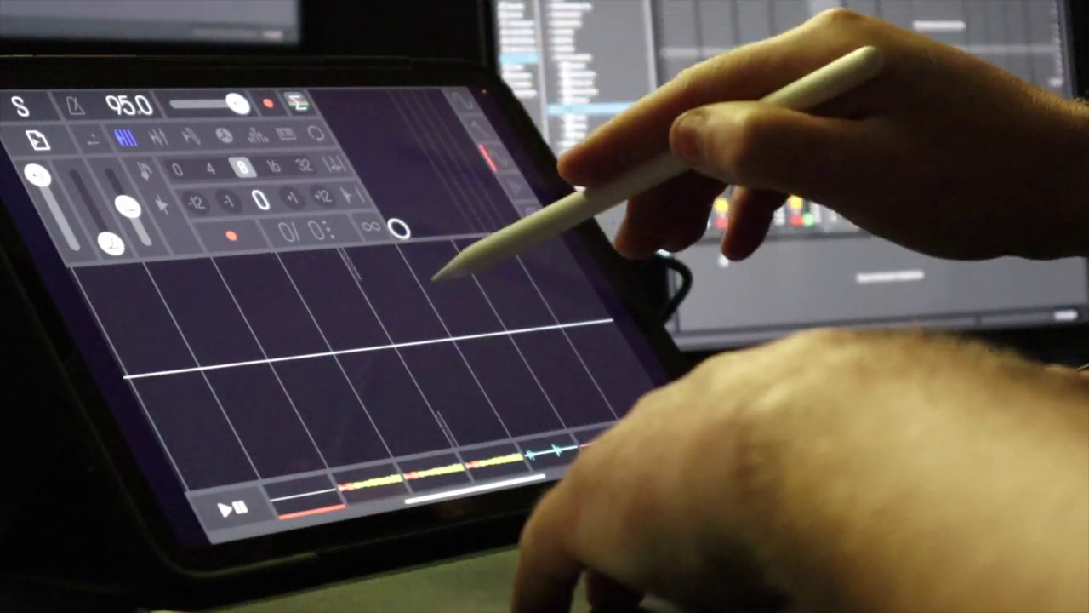
Step: Set the Samplr lane's record input to AUDIO4c 7+8 and start a new recording
{"action": "left_click", "coordinate": [296, 103]}
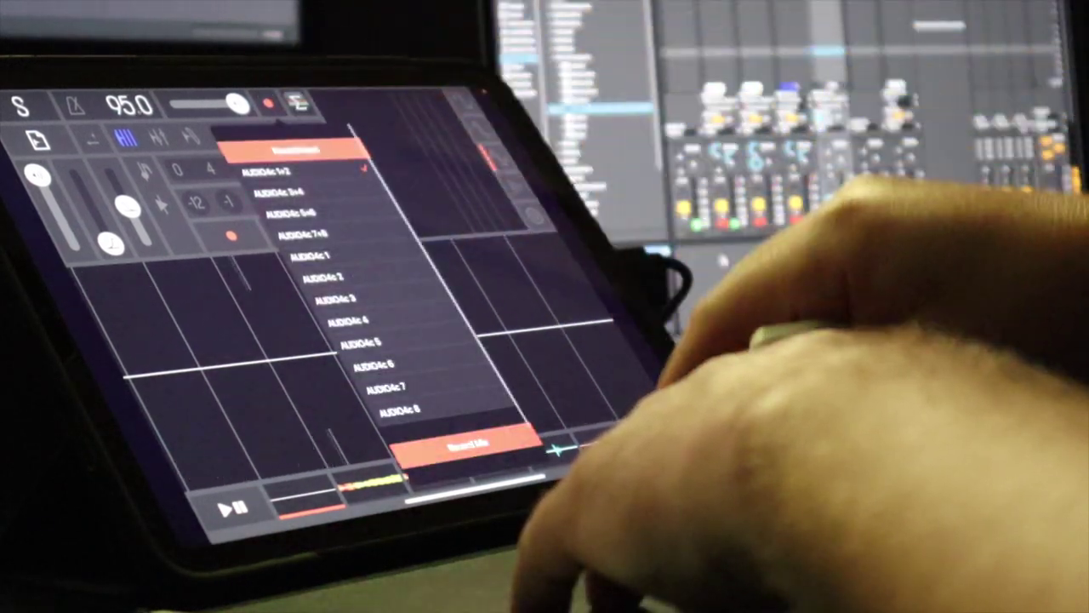
{"action": "left_click", "coordinate": [324, 232]}
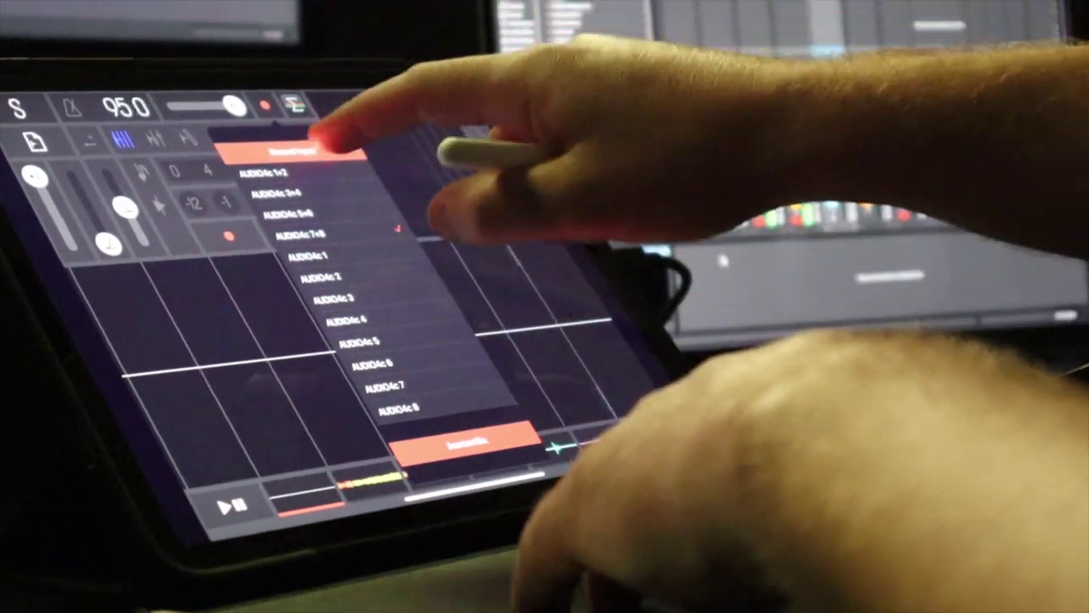
{"action": "left_click", "coordinate": [265, 105]}
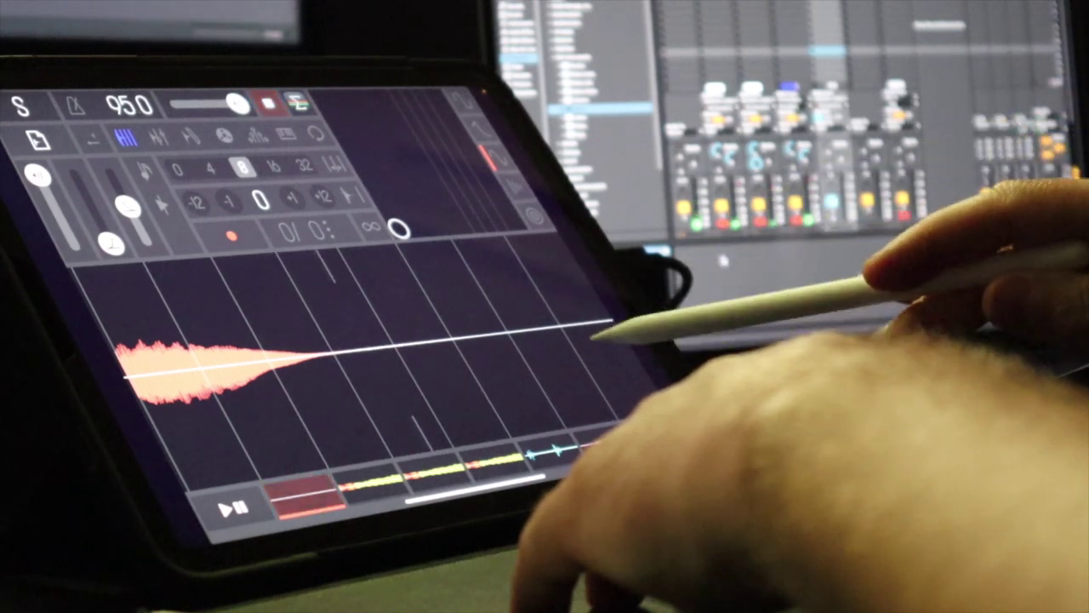
{"action": "left_click", "coordinate": [520, 354]}
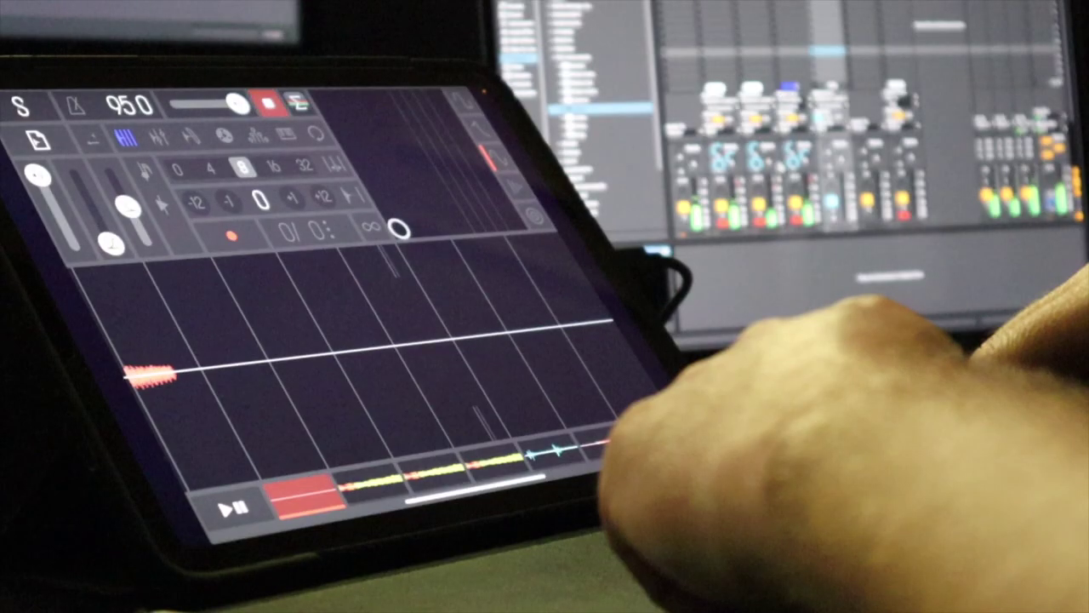
Step: Stop the first take, then record and stop a short take from AUDIO4c 5+6
{"action": "left_click", "coordinate": [269, 103]}
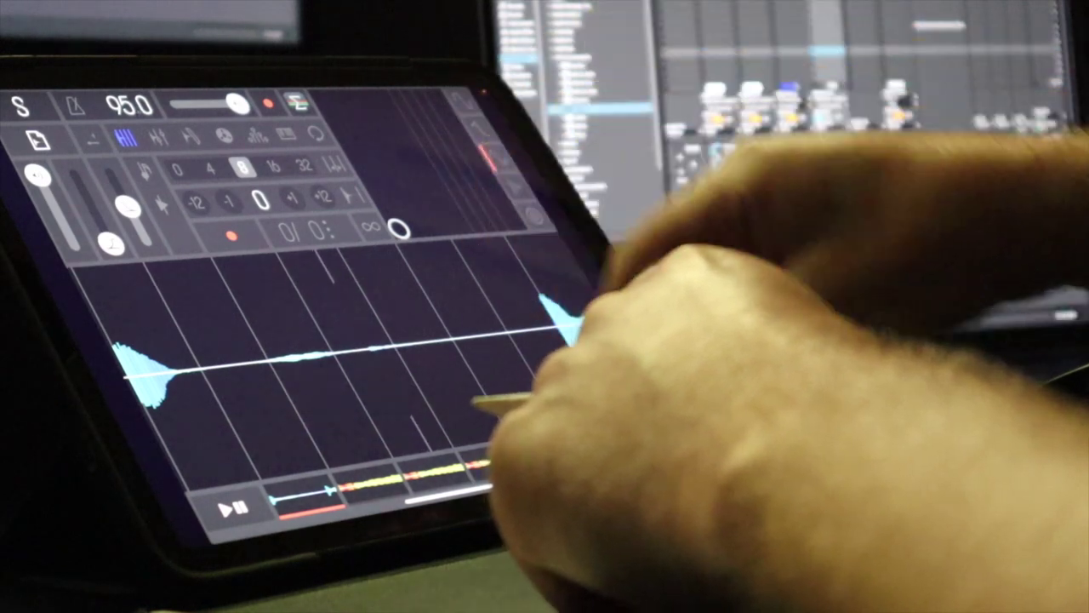
{"action": "left_click", "coordinate": [296, 102]}
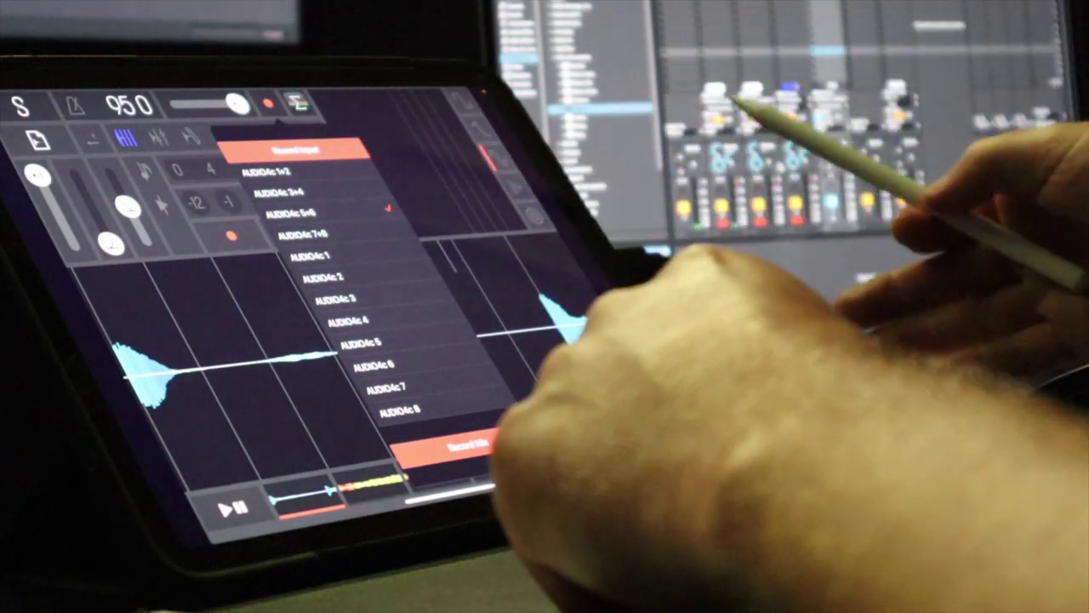
{"action": "left_click", "coordinate": [268, 102]}
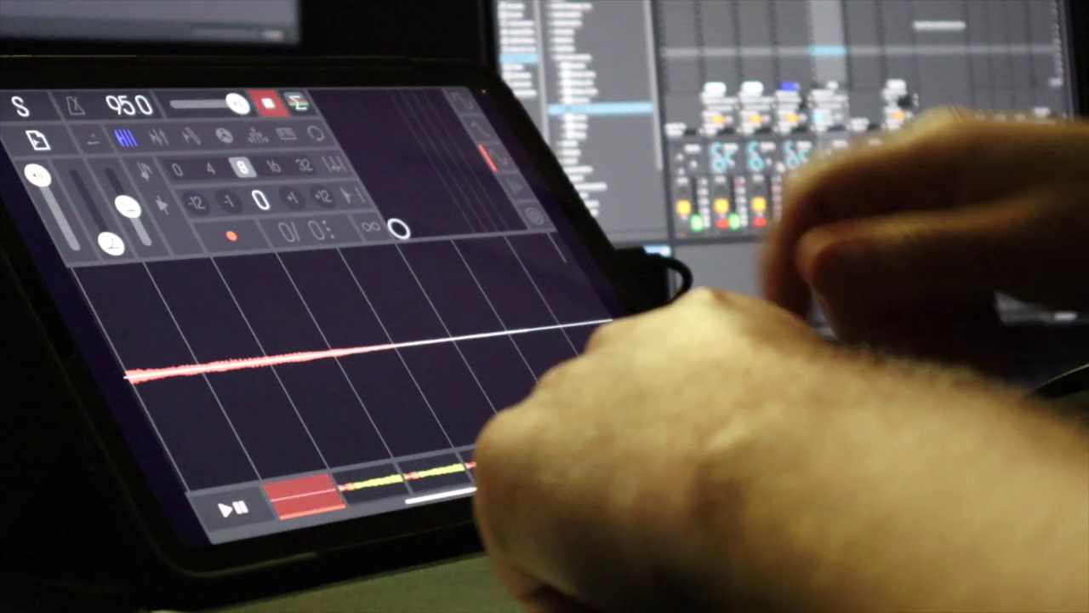
{"action": "left_click", "coordinate": [268, 102]}
{"action": "left_click", "coordinate": [296, 102]}
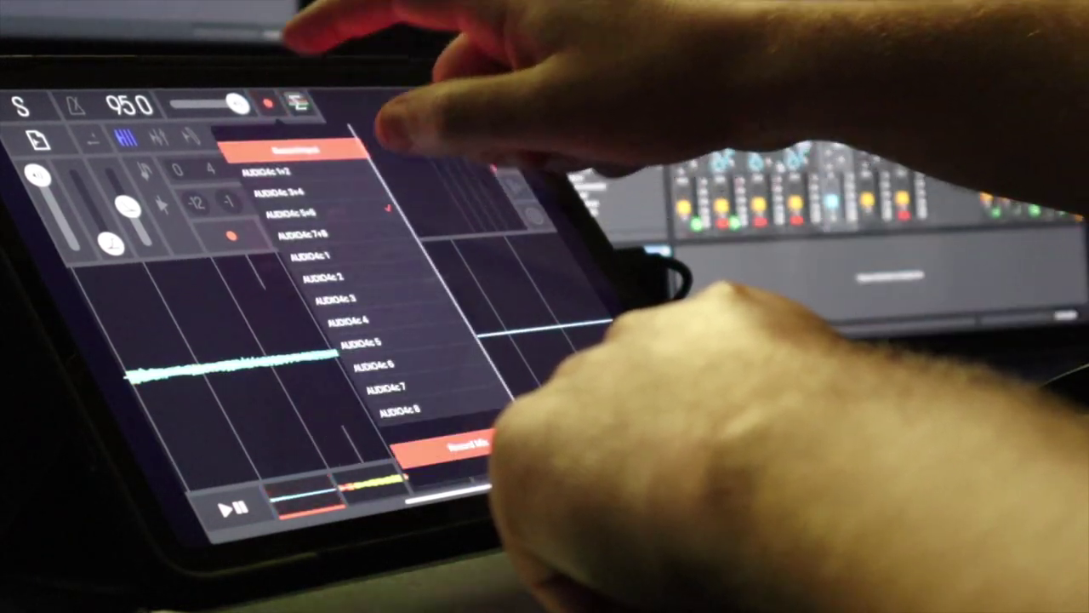
{"action": "left_click", "coordinate": [295, 102]}
Step: Transpose the sample +12, slide the loop region near the start, and record a sliding gesture loop
{"action": "left_click", "coordinate": [157, 136]}
{"action": "left_click_drag", "start_coordinate": [247, 353], "coordinate": [412, 294]}
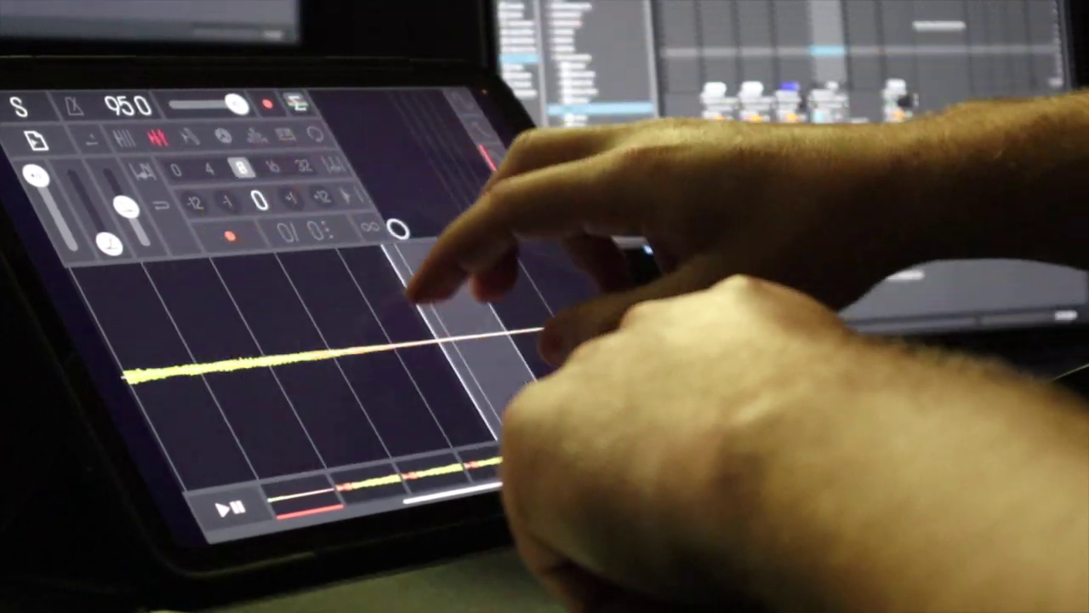
{"action": "left_click", "coordinate": [321, 197]}
{"action": "mouse_move", "coordinate": [292, 369]}
{"action": "left_mouse_down"}
{"action": "mouse_move", "coordinate": [145, 287]}
{"action": "mouse_move", "coordinate": [208, 425]}
{"action": "mouse_move", "coordinate": [324, 289]}
{"action": "mouse_move", "coordinate": [299, 257]}
{"action": "mouse_move", "coordinate": [287, 275]}
{"action": "mouse_move", "coordinate": [315, 323]}
{"action": "left_mouse_up"}
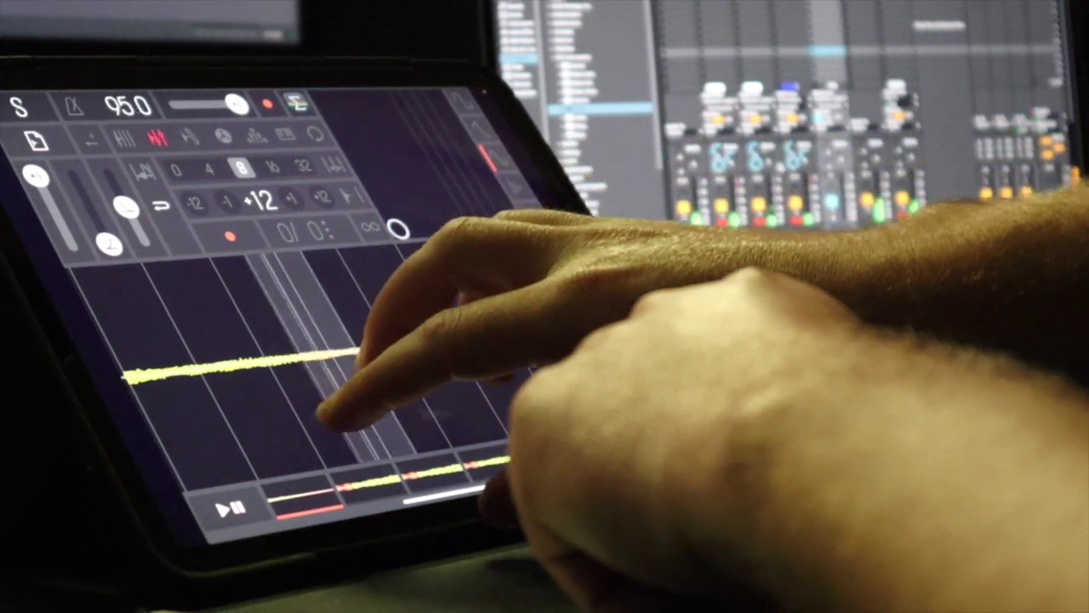
{"action": "left_click_drag", "start_coordinate": [197, 330], "coordinate": [160, 316]}
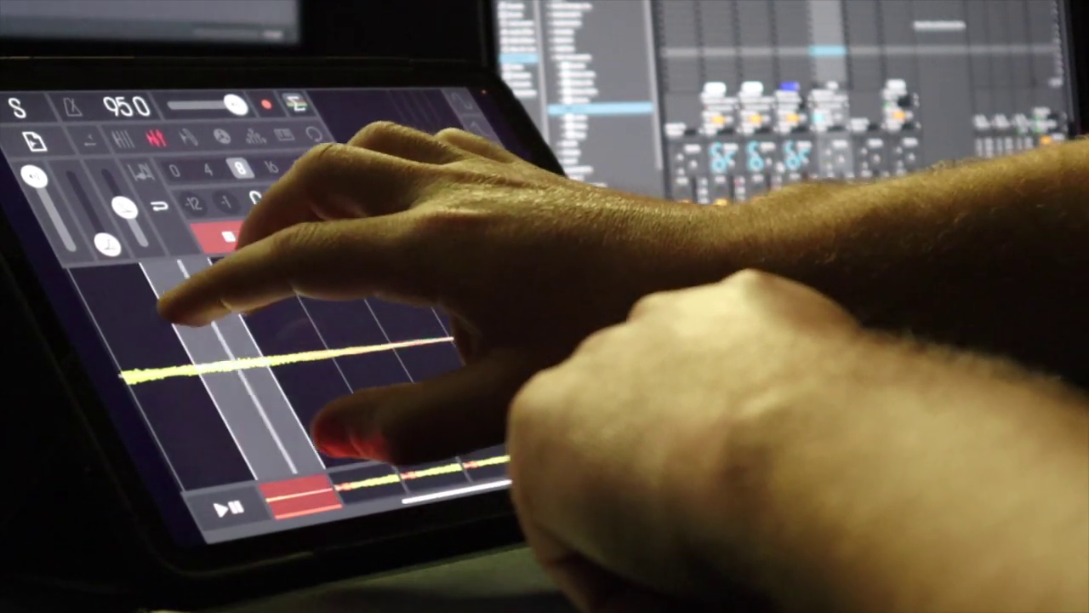
{"action": "mouse_move", "coordinate": [127, 315]}
{"action": "left_mouse_down"}
{"action": "mouse_move", "coordinate": [151, 360]}
{"action": "mouse_move", "coordinate": [146, 377]}
{"action": "mouse_move", "coordinate": [165, 384]}
{"action": "mouse_move", "coordinate": [166, 400]}
{"action": "mouse_move", "coordinate": [134, 377]}
{"action": "mouse_move", "coordinate": [340, 353]}
{"action": "left_mouse_up"}
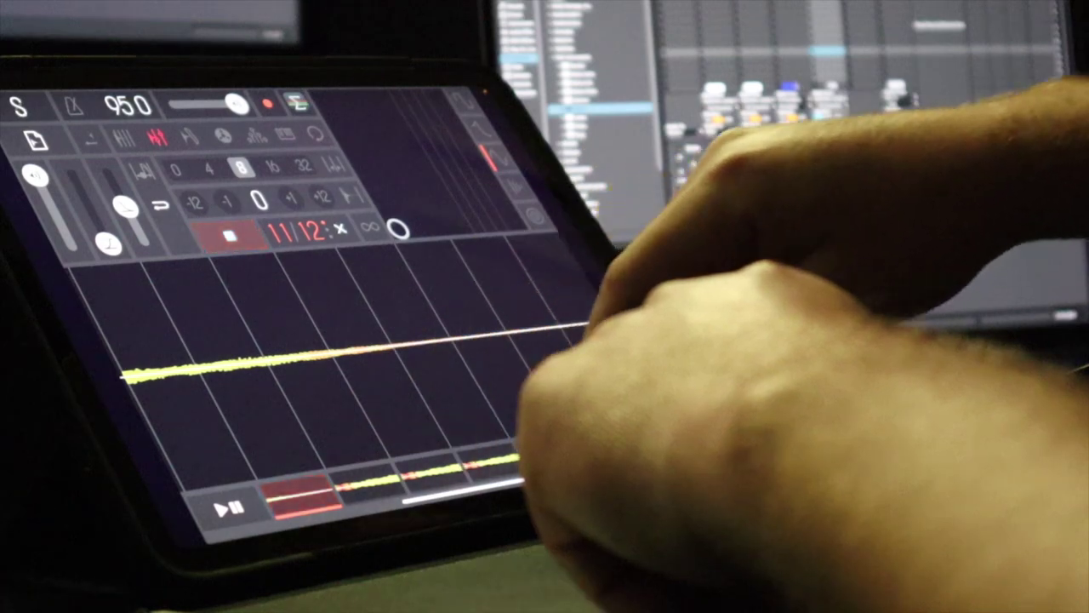
{"action": "left_click", "coordinate": [102, 245]}
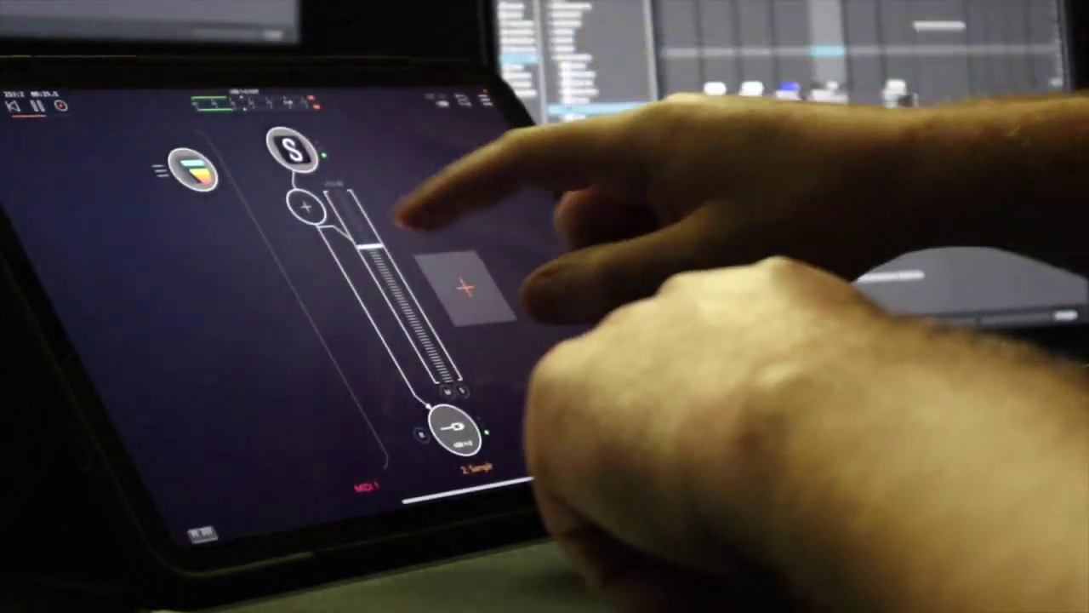
Step: Insert a High-shelf Filter from Filter & EQ directly below Samplr on its channel
{"action": "left_click", "coordinate": [308, 208]}
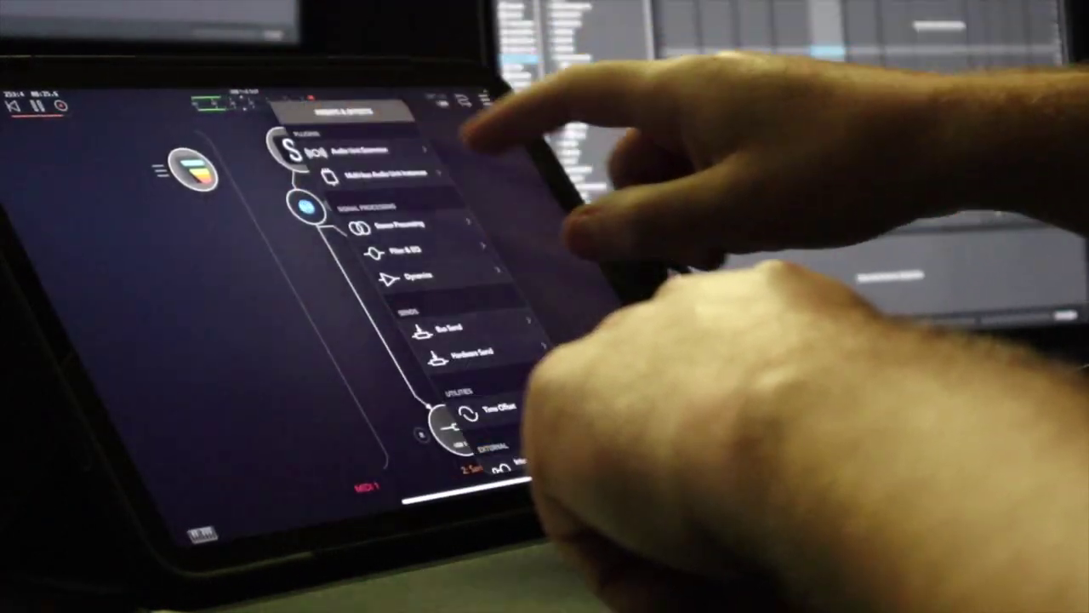
{"action": "left_click", "coordinate": [445, 235]}
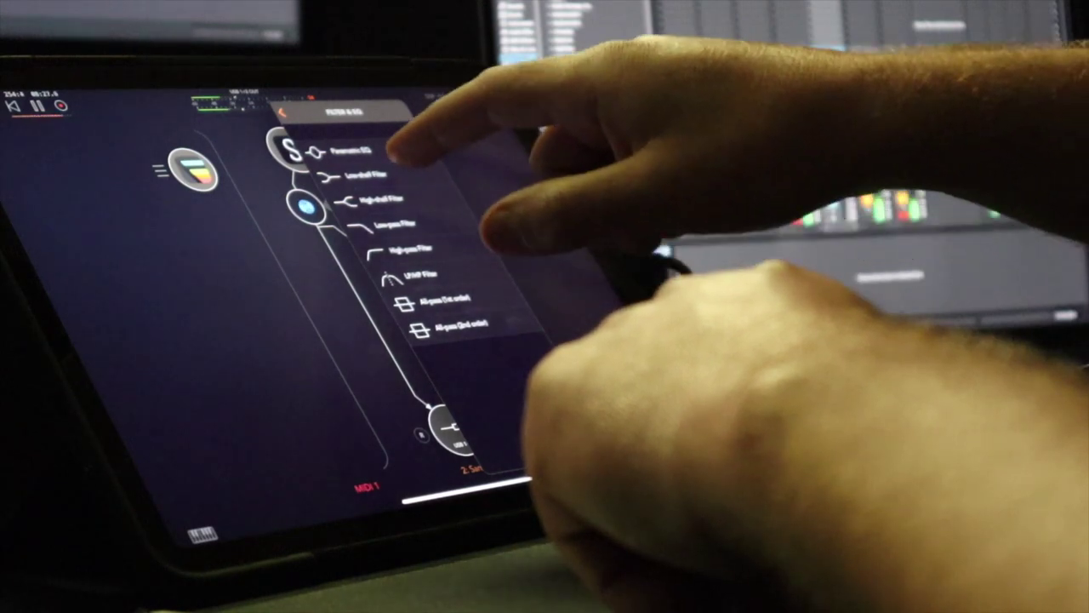
{"action": "left_click", "coordinate": [405, 205]}
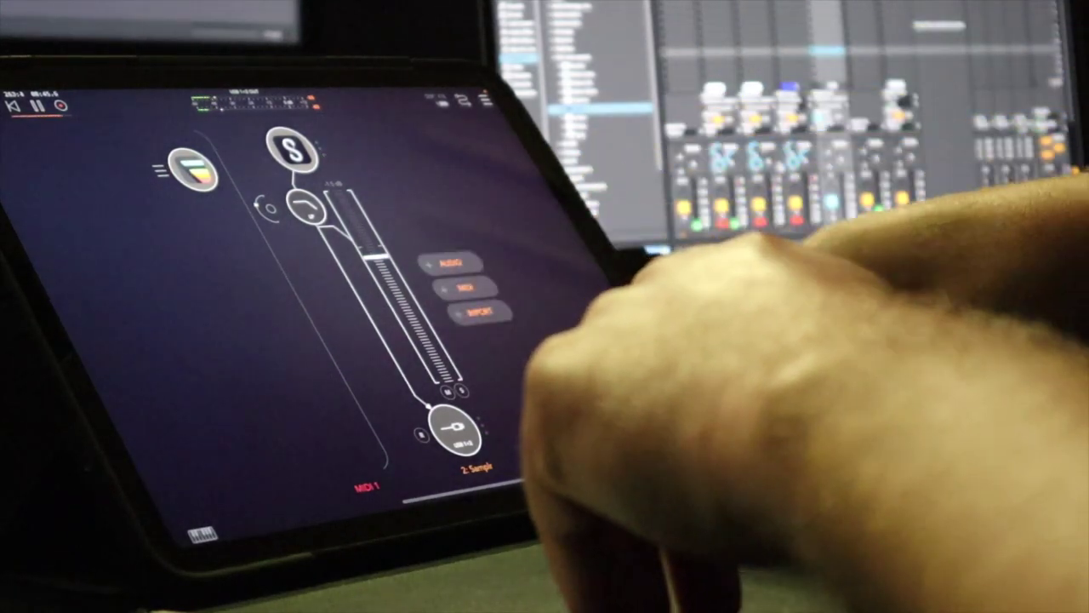
Step: Add a trial Audio channel fed from Hardware Input AUDIO4c 7+8
{"action": "left_click", "coordinate": [449, 261]}
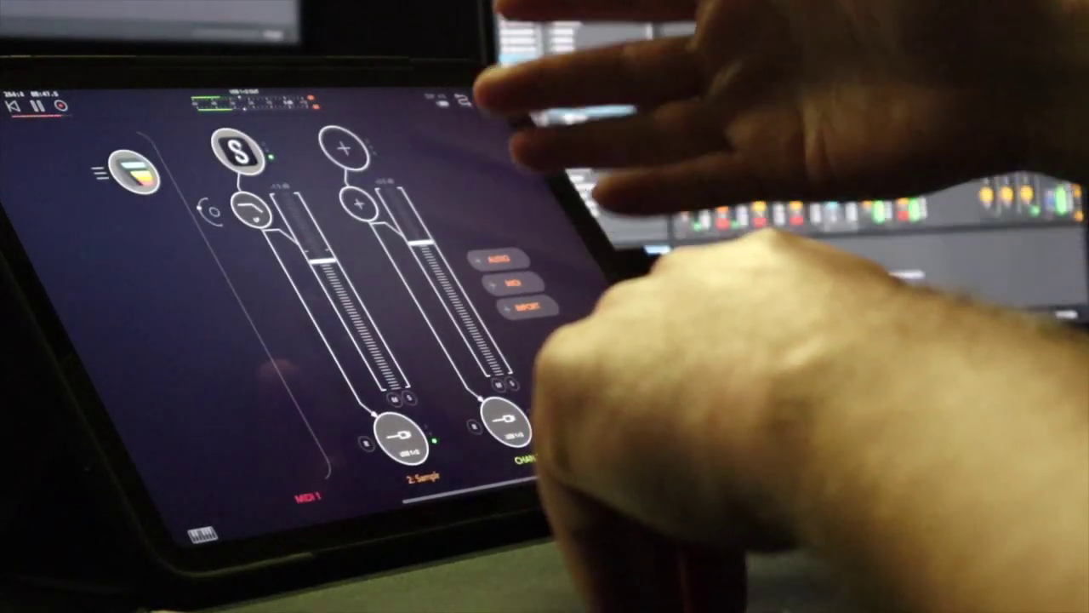
{"action": "left_click", "coordinate": [513, 284]}
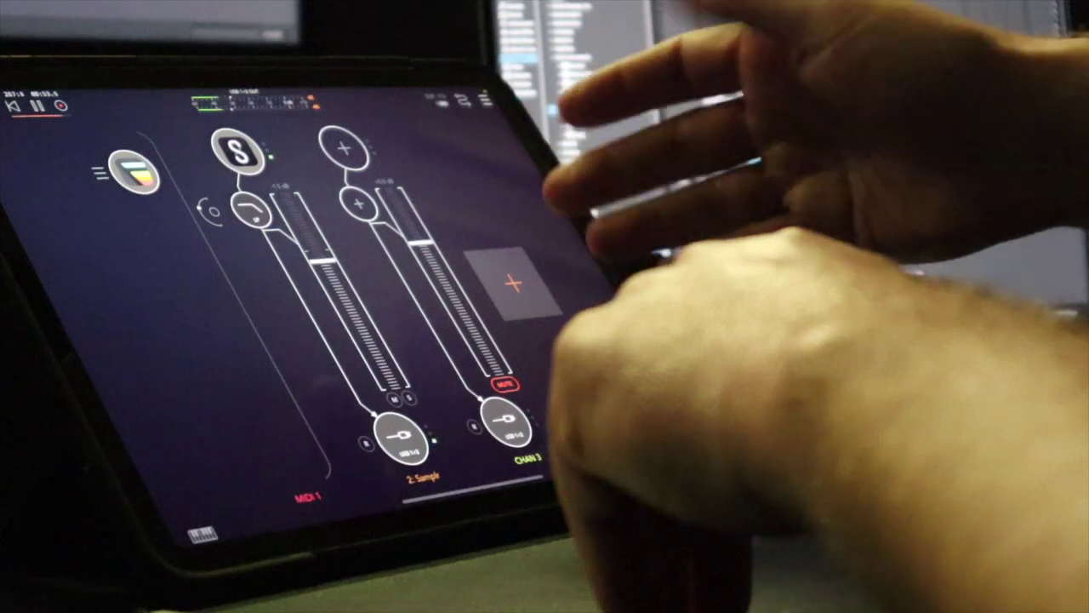
{"action": "left_click", "coordinate": [343, 148]}
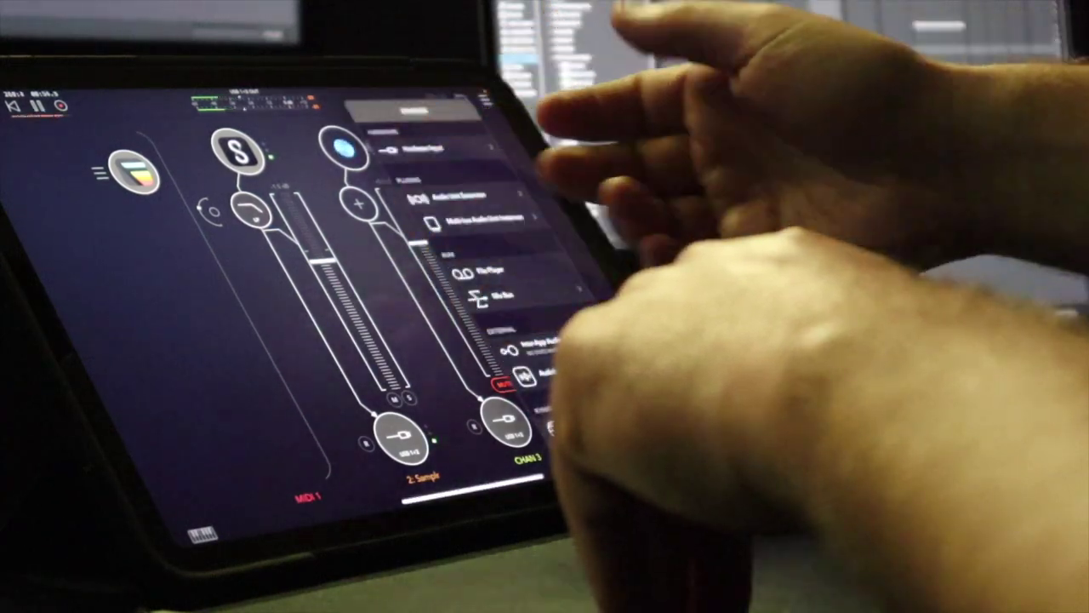
{"action": "left_click", "coordinate": [468, 197]}
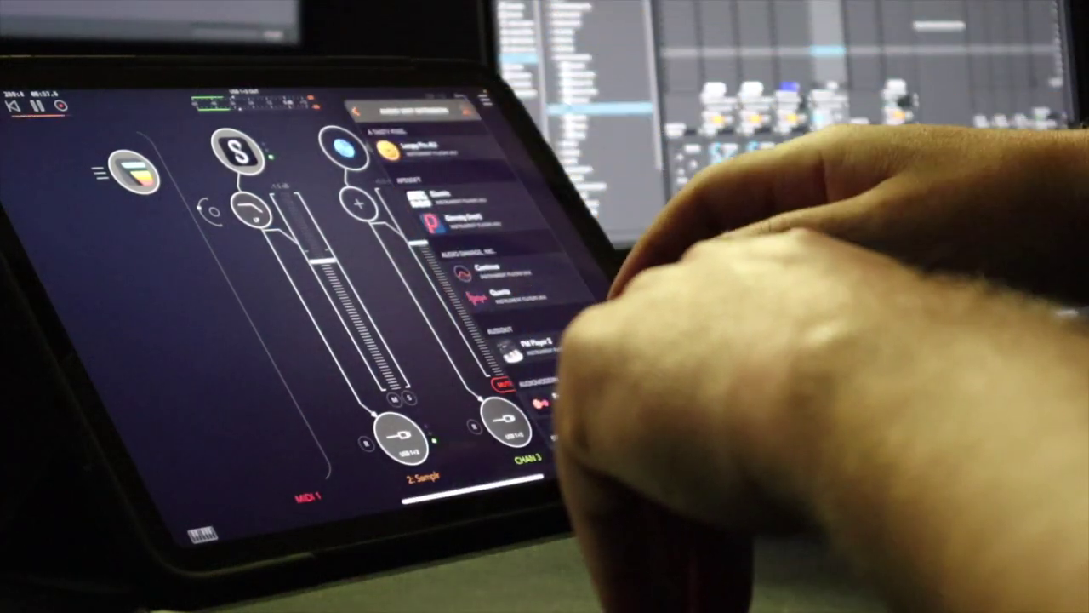
{"action": "left_click", "coordinate": [414, 284]}
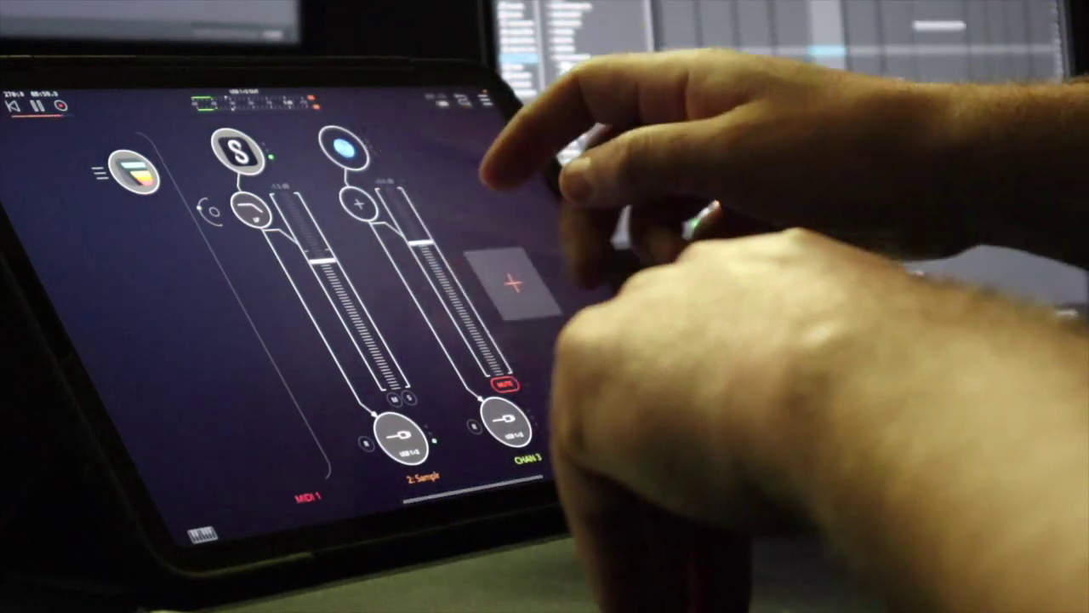
{"action": "left_click", "coordinate": [344, 148]}
{"action": "left_click", "coordinate": [451, 157]}
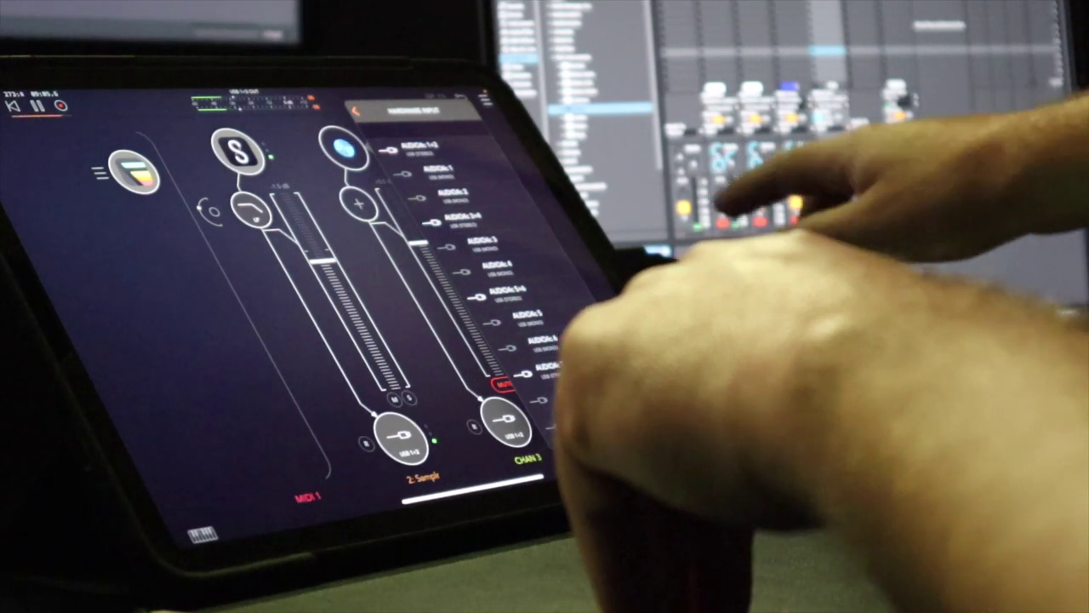
{"action": "left_click", "coordinate": [544, 370]}
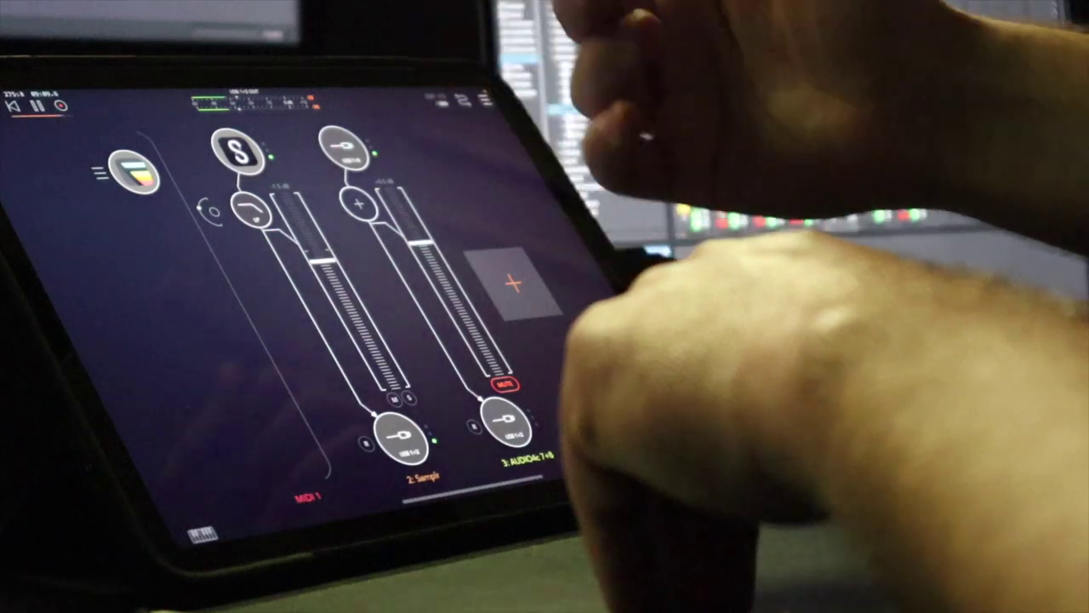
Step: Set the new channel's meter to monitor one of the hardware inputs
{"action": "left_click", "coordinate": [342, 145]}
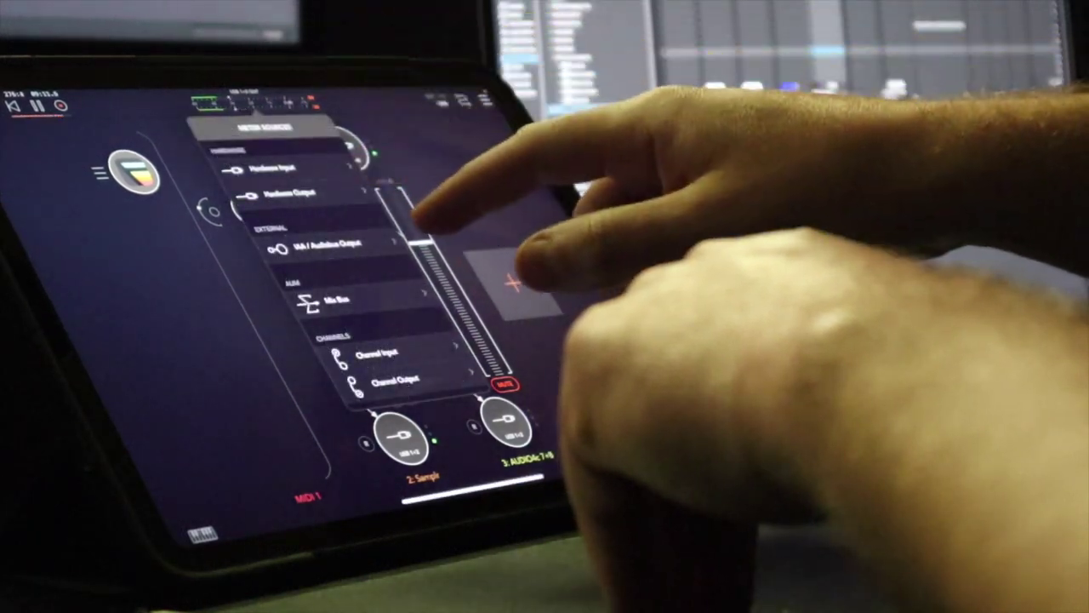
{"action": "left_click", "coordinate": [340, 149]}
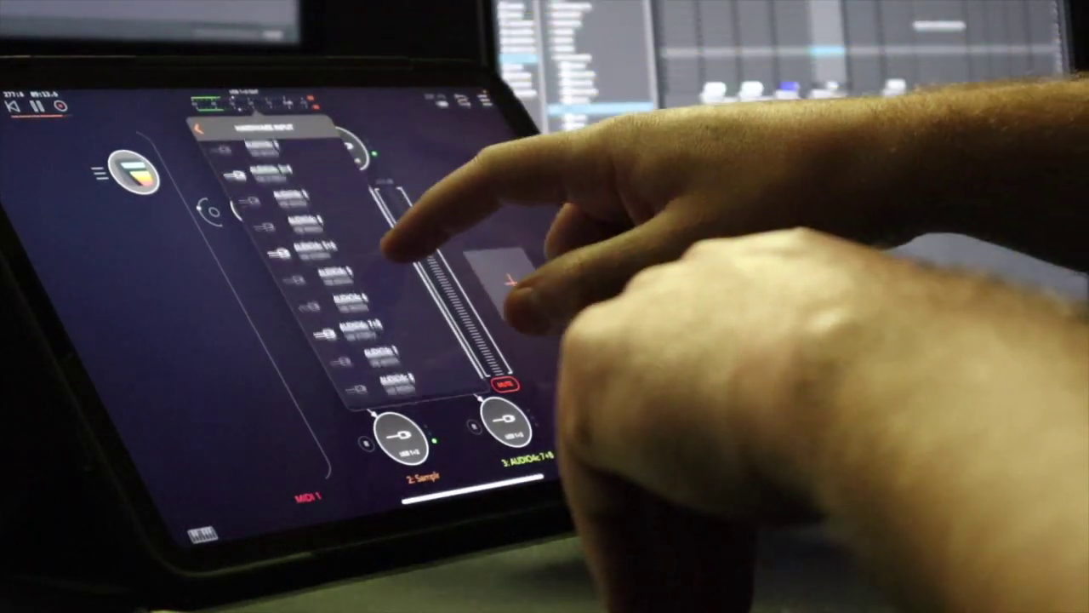
{"action": "left_click", "coordinate": [397, 313]}
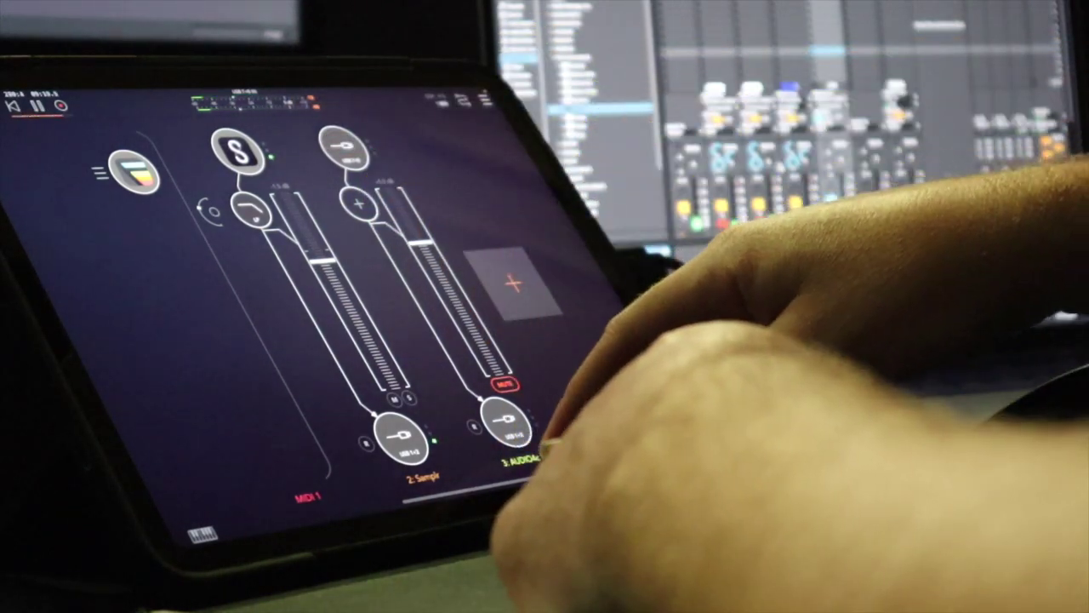
Step: Remove channel 3 from the AUM mixer and confirm
{"action": "left_click", "coordinate": [523, 458]}
{"action": "left_click", "coordinate": [506, 422]}
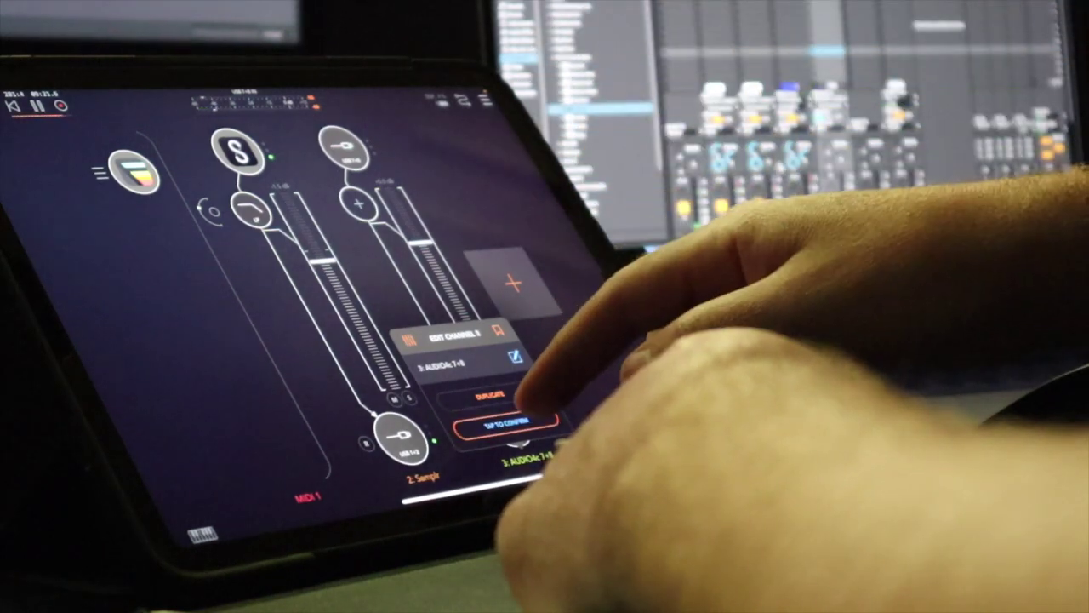
{"action": "left_click", "coordinate": [507, 422]}
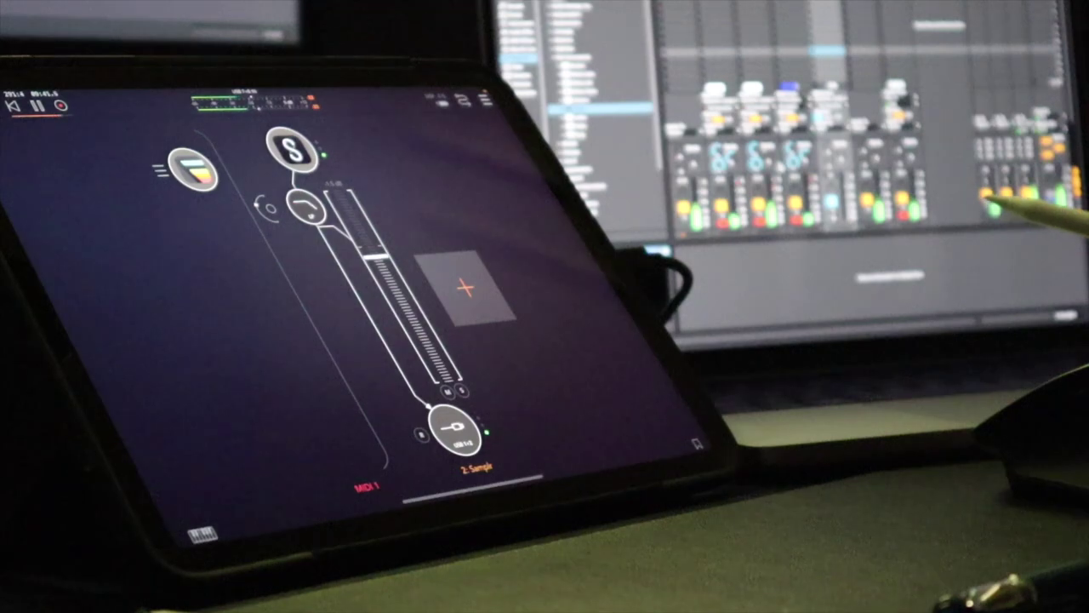
Step: Nudge the Samplr channel volume up, stop playback, and pick Blackhole from the Audio Unit effect list
{"action": "left_click_drag", "start_coordinate": [375, 255], "coordinate": [374, 247]}
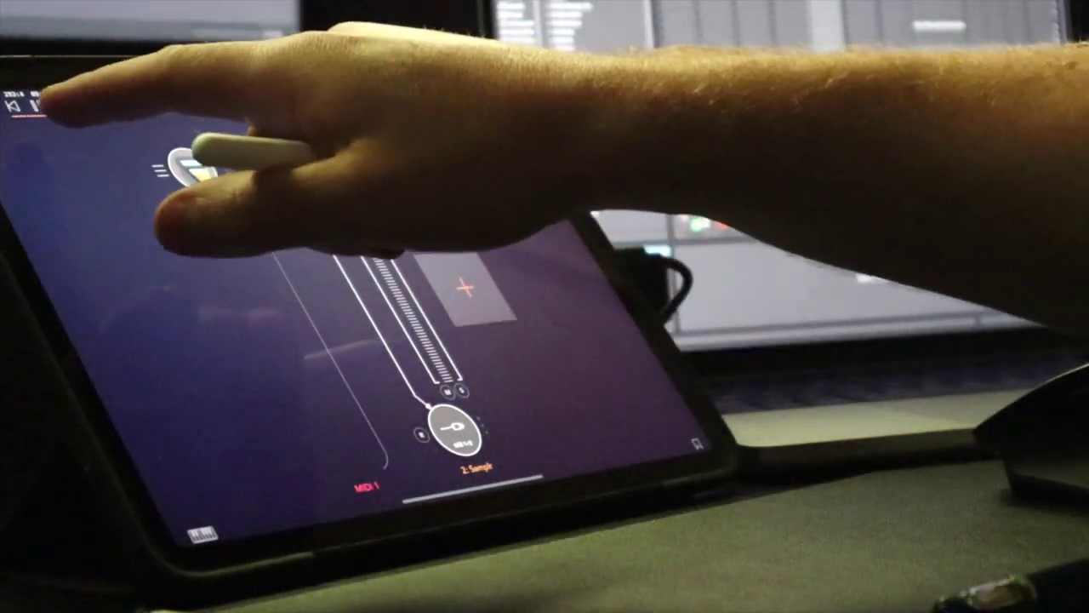
{"action": "left_click", "coordinate": [37, 105]}
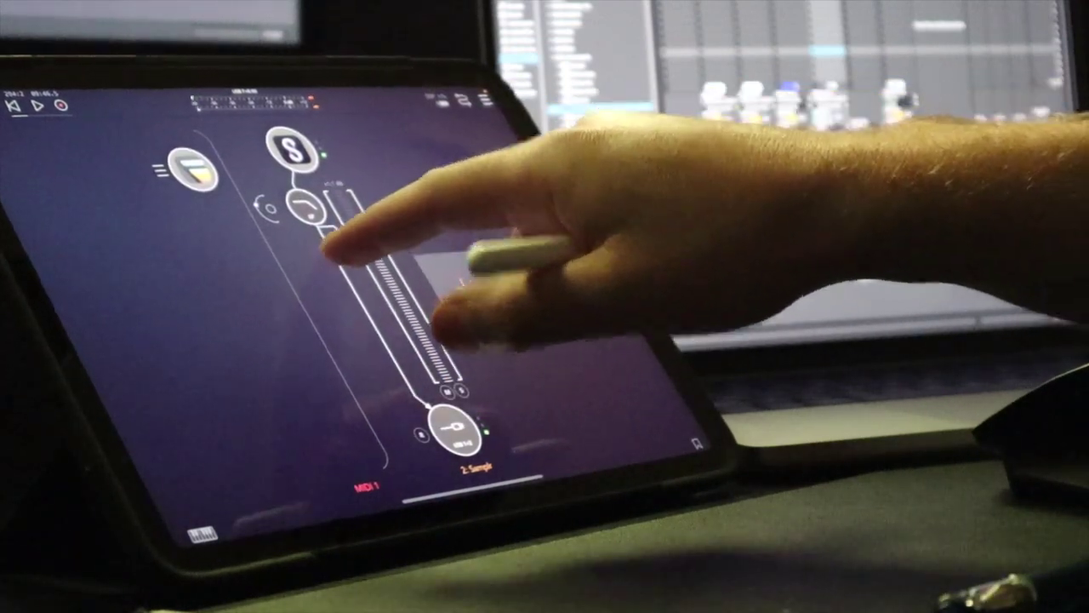
{"action": "left_click", "coordinate": [326, 232]}
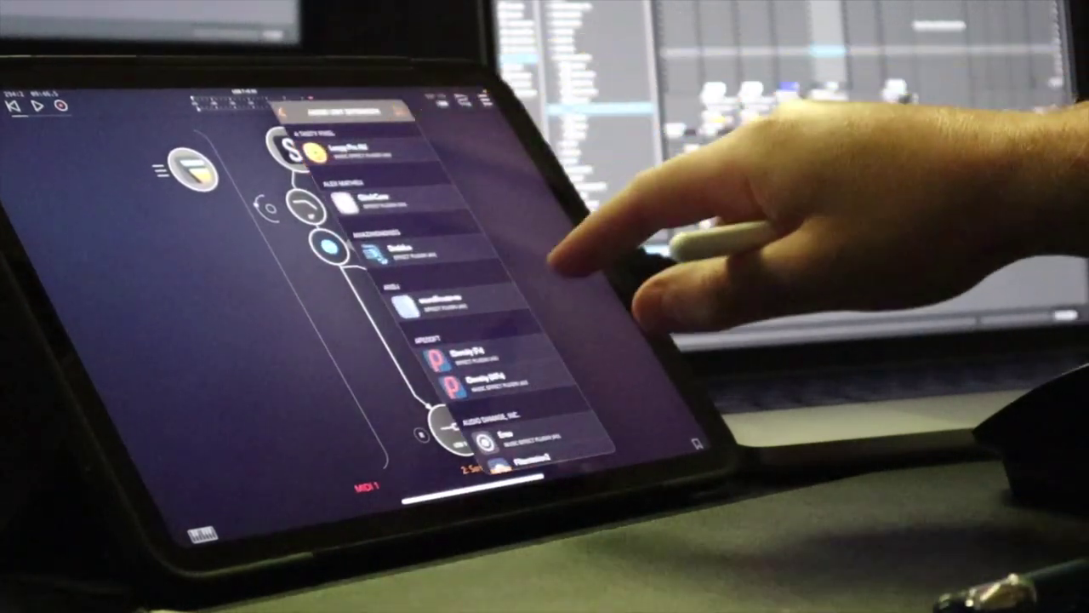
{"action": "left_click", "coordinate": [553, 375]}
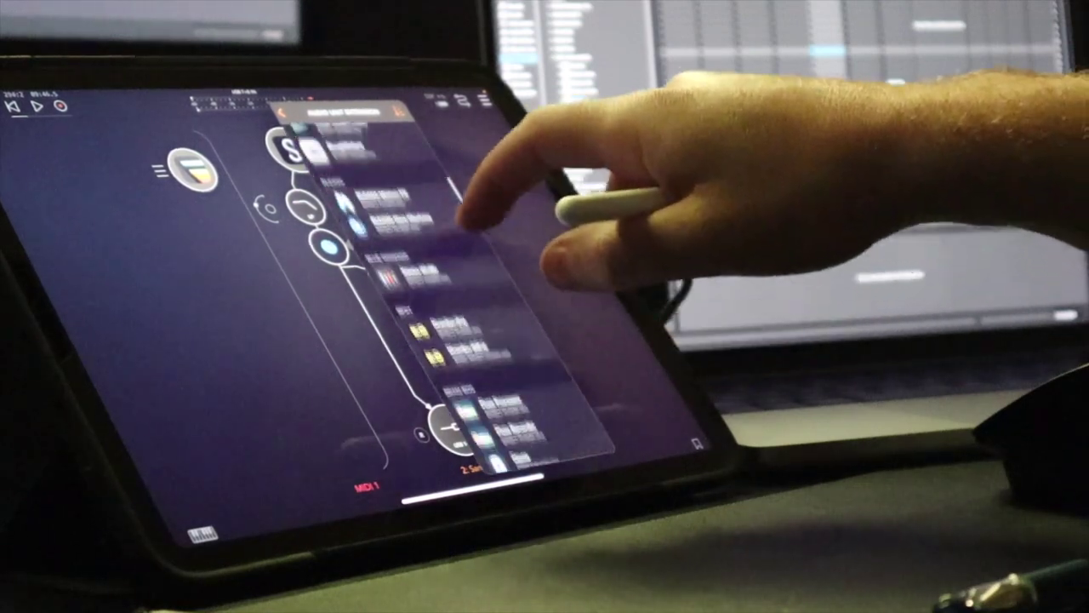
{"action": "scroll", "coordinate": [524, 349], "scroll_direction": "down", "scroll_amount": 5}
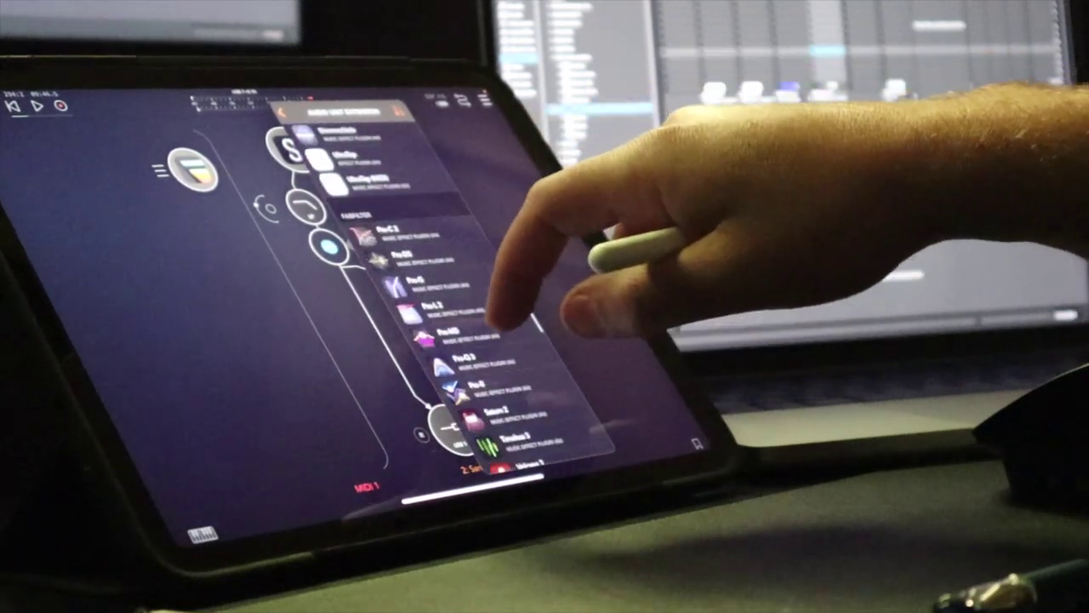
{"action": "scroll", "coordinate": [545, 341], "scroll_direction": "down", "scroll_amount": 3}
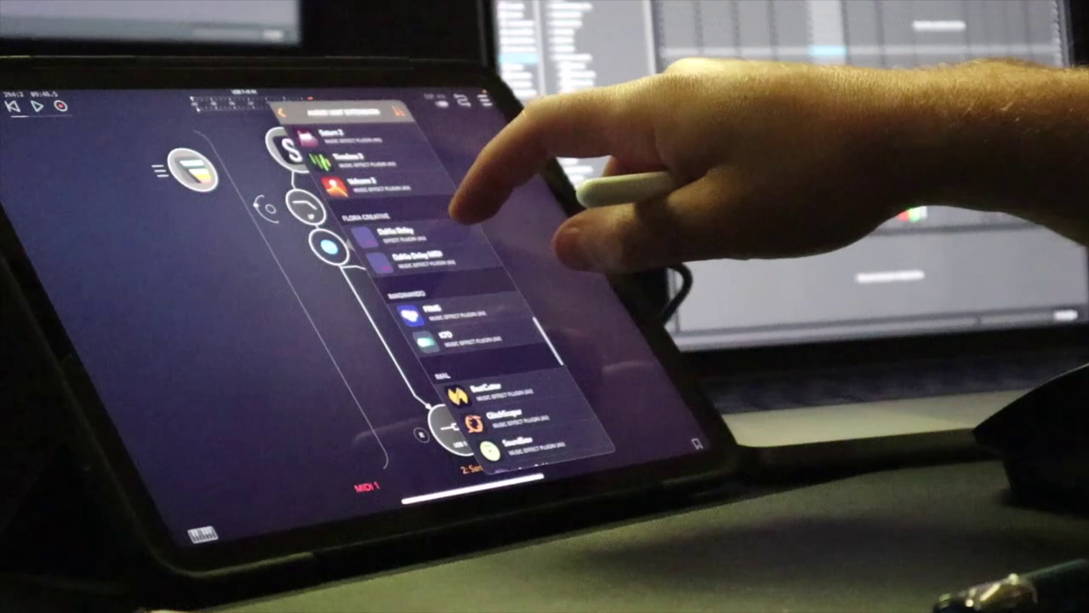
{"action": "scroll", "coordinate": [477, 255], "scroll_direction": "up", "scroll_amount": 5}
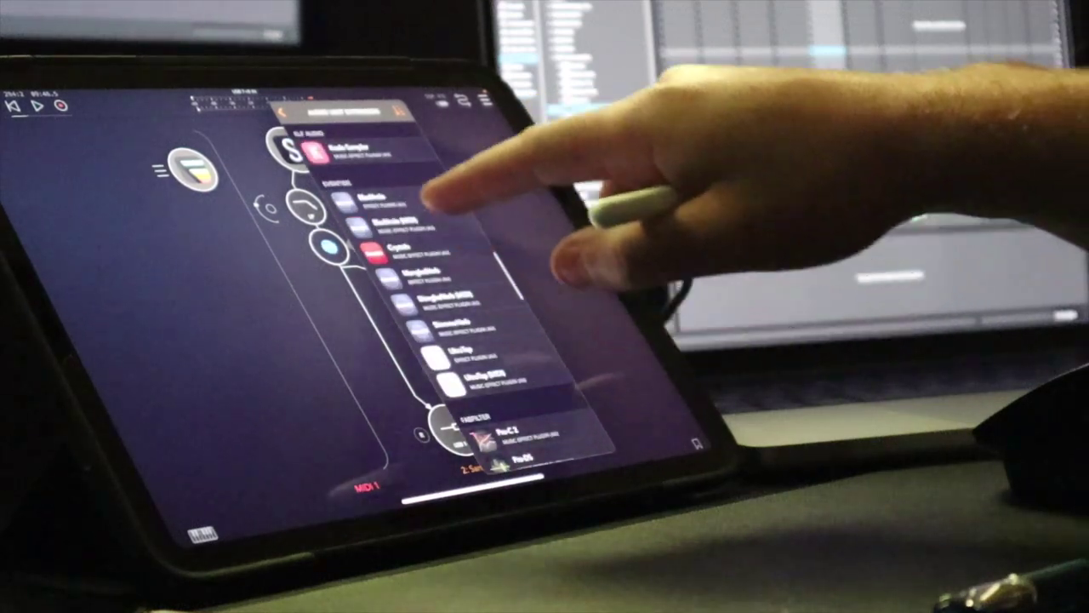
{"action": "left_click", "coordinate": [366, 201]}
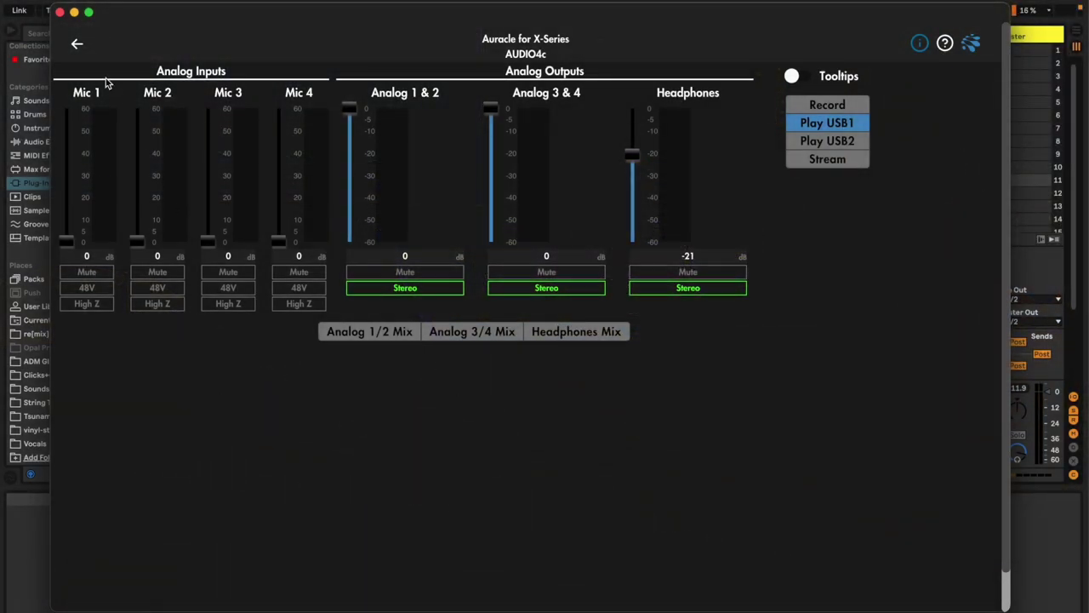
Step: Return to Connected Devices and open the AUDIO4c's USB Host Reservation page
{"action": "left_click", "coordinate": [77, 43]}
{"action": "left_click", "coordinate": [550, 325]}
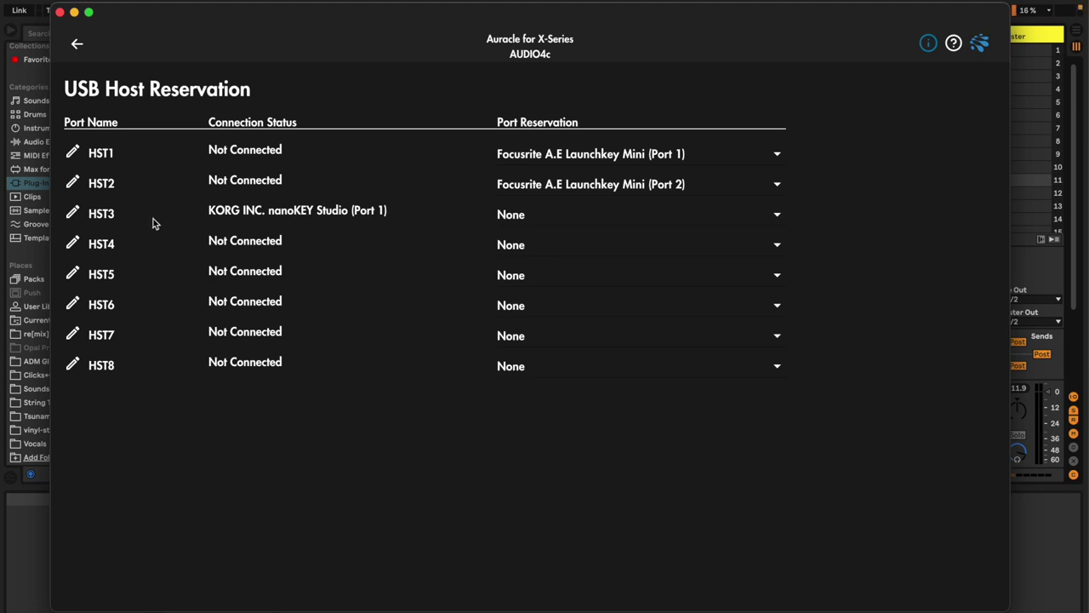
Step: Reserve HST3 for KORG nanoKEY Studio (Port 1), then cancel a rename, keeping the name HST3
{"action": "left_click", "coordinate": [537, 219]}
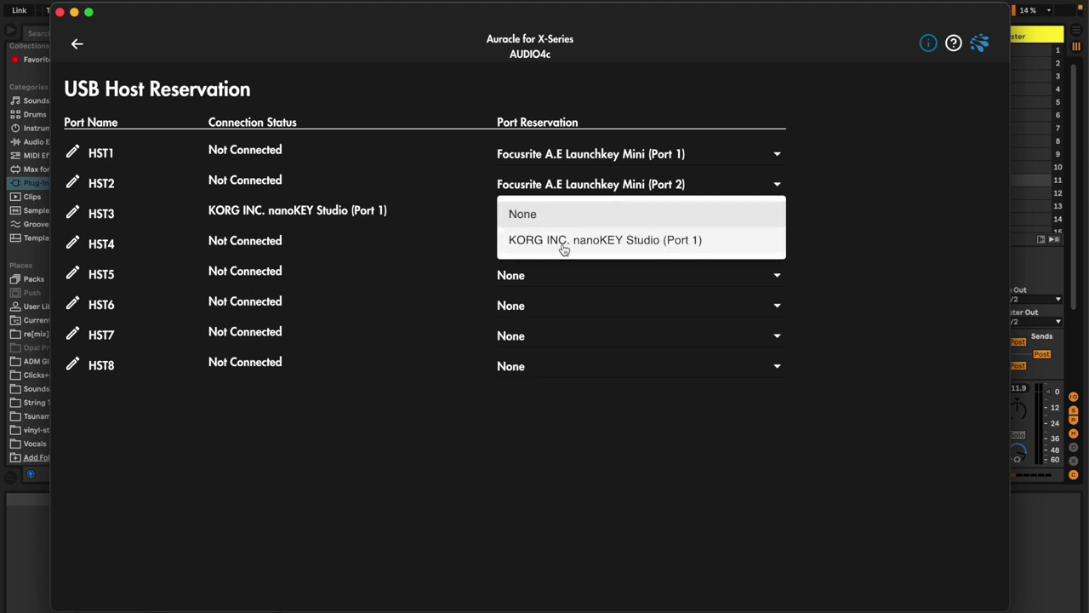
{"action": "left_click", "coordinate": [550, 246]}
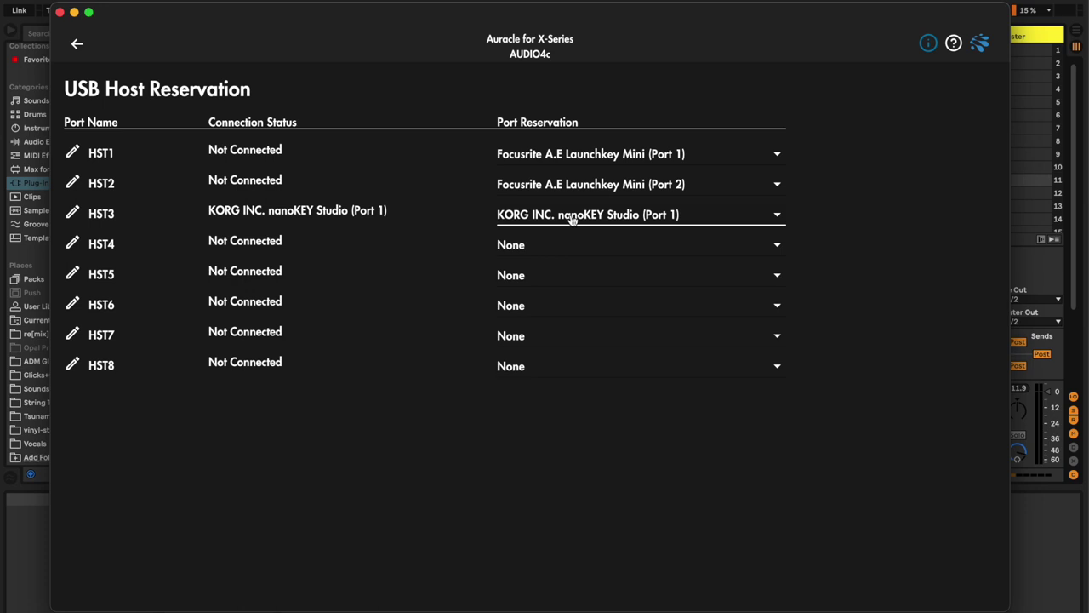
{"action": "left_click", "coordinate": [573, 217]}
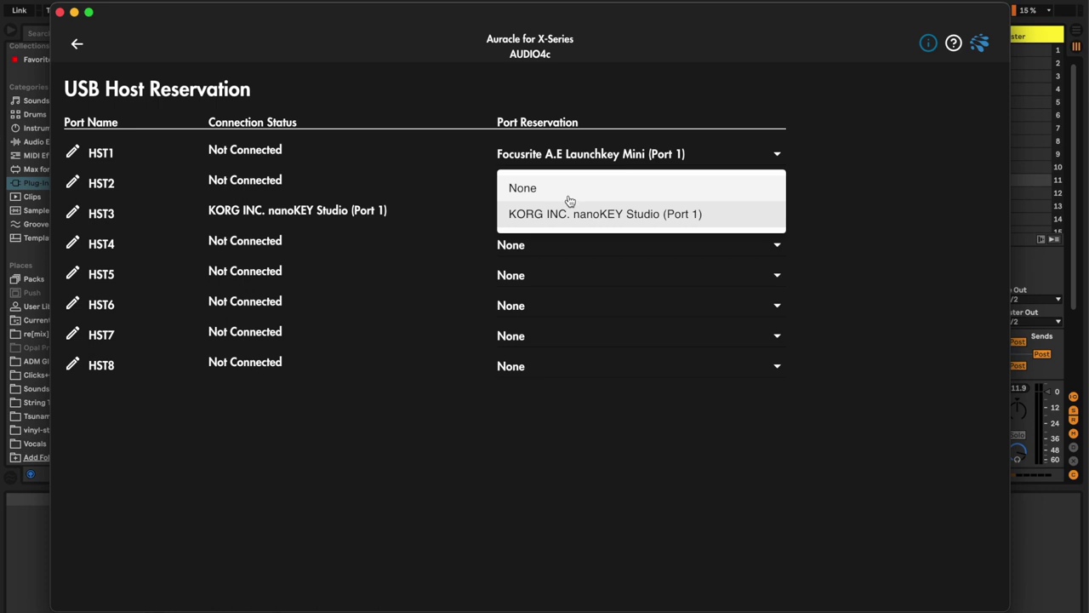
{"action": "left_click", "coordinate": [110, 217]}
{"action": "left_click", "coordinate": [73, 213]}
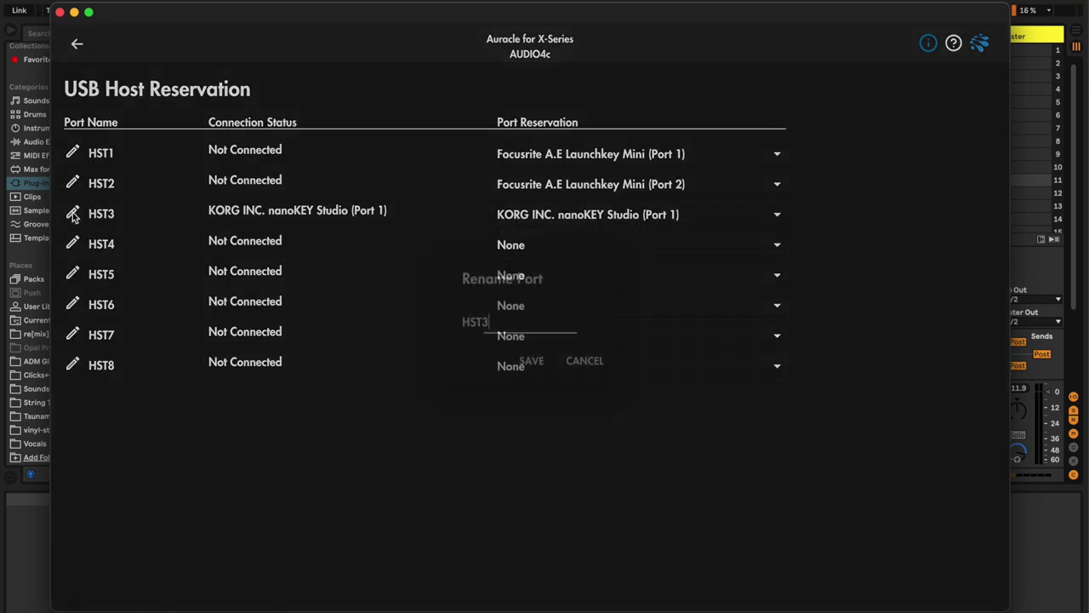
{"action": "left_click", "coordinate": [418, 330]}
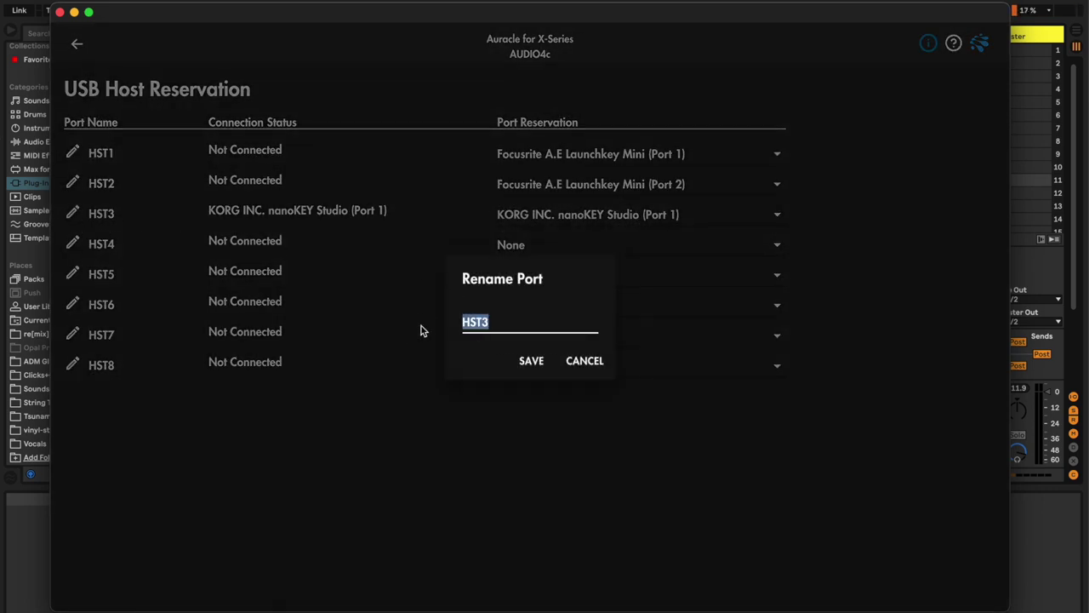
{"action": "left_click", "coordinate": [510, 325]}
{"action": "left_click", "coordinate": [585, 361]}
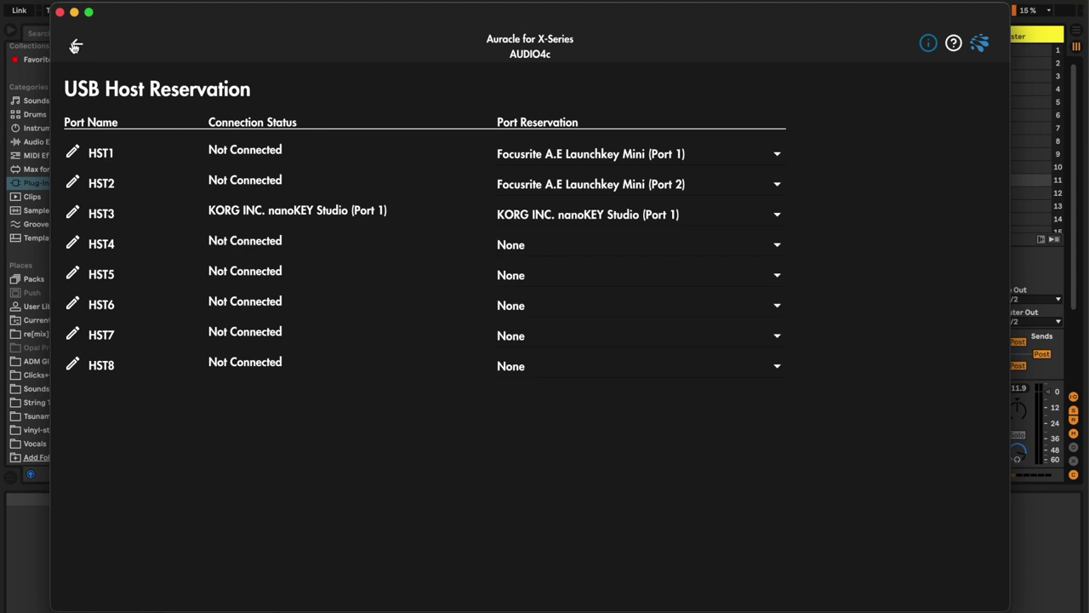
Step: Change HST3's port reservation to None and go back to Connected Devices
{"action": "left_click", "coordinate": [529, 216]}
{"action": "left_click", "coordinate": [545, 195]}
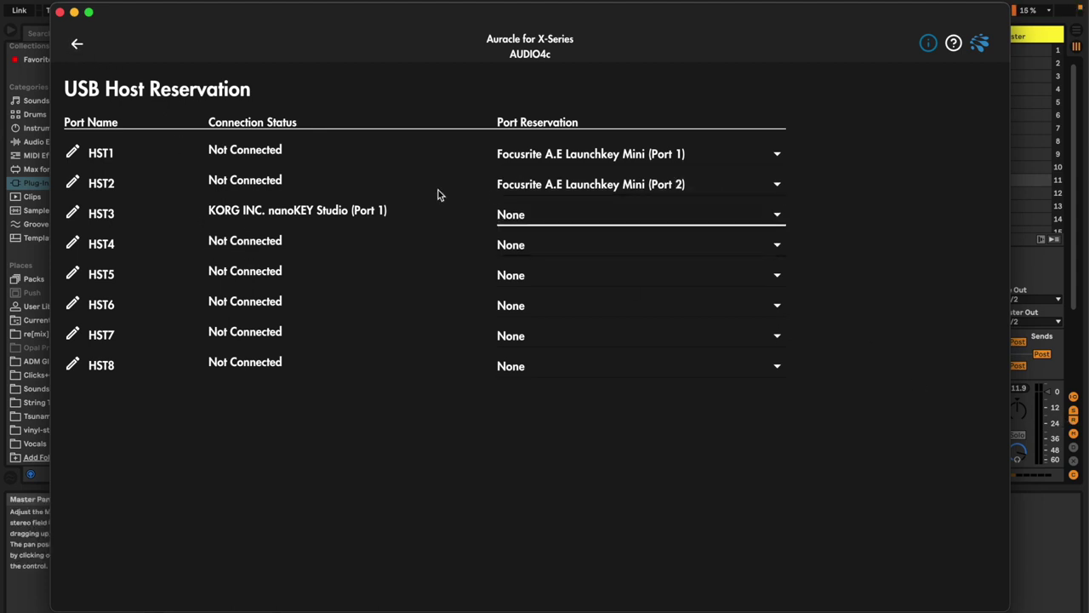
{"action": "left_click", "coordinate": [77, 43]}
Step: Hide Auracle, insert a MIDI track after Jasno, and load the Bardzo instrument onto it
{"action": "left_click", "coordinate": [74, 13]}
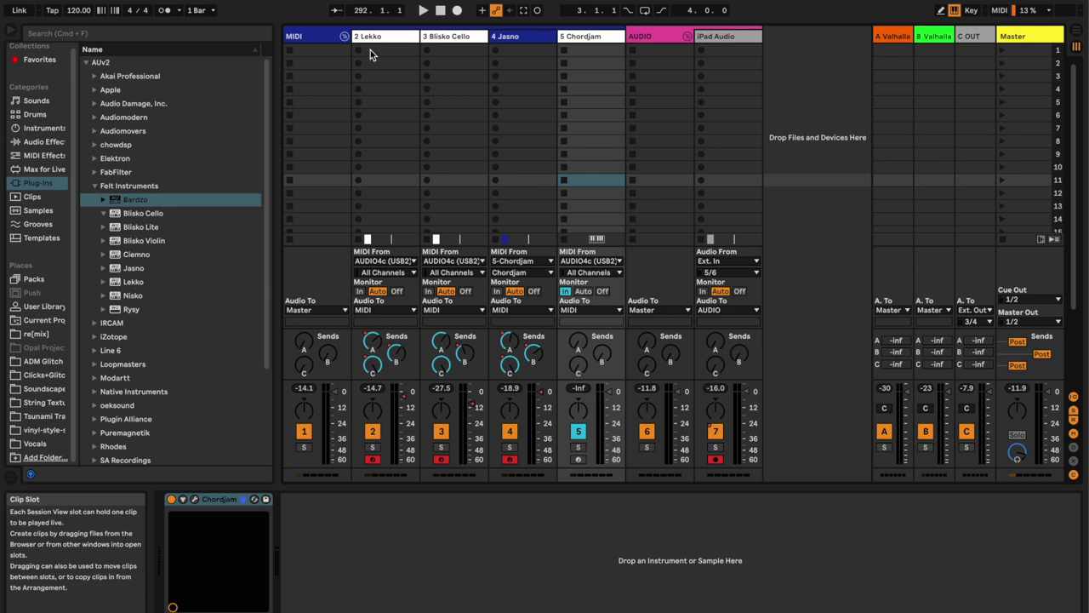
{"action": "right_click", "coordinate": [538, 39]}
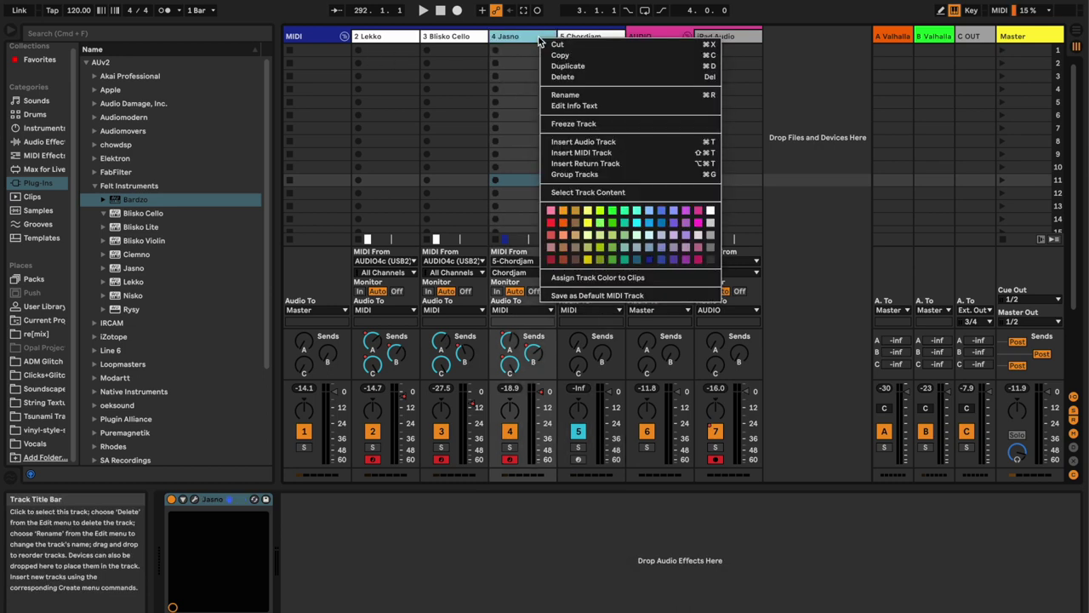
{"action": "left_click", "coordinate": [585, 153]}
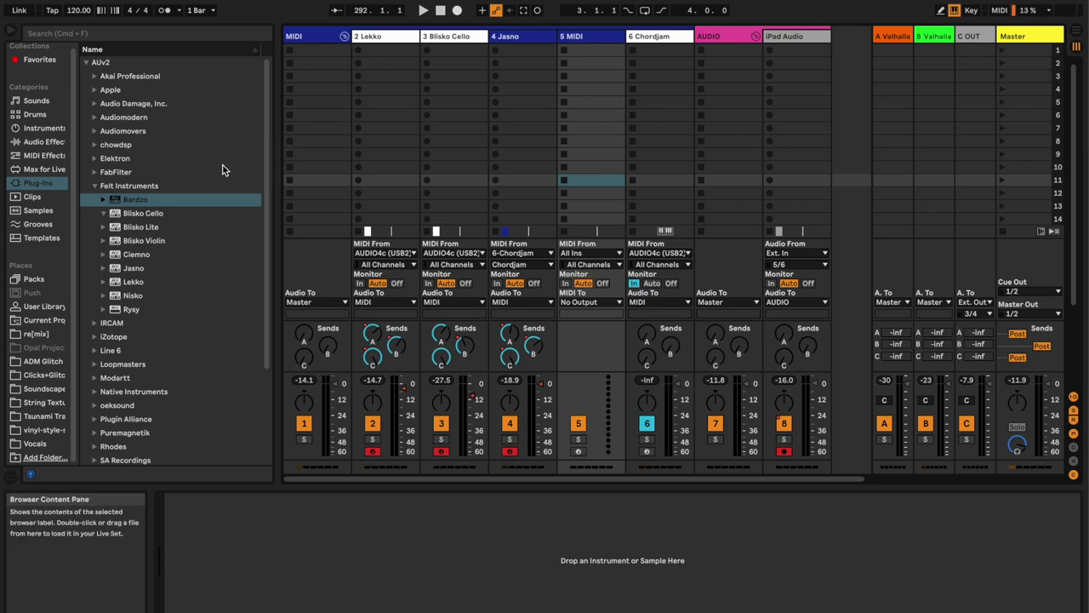
{"action": "left_click", "coordinate": [151, 201]}
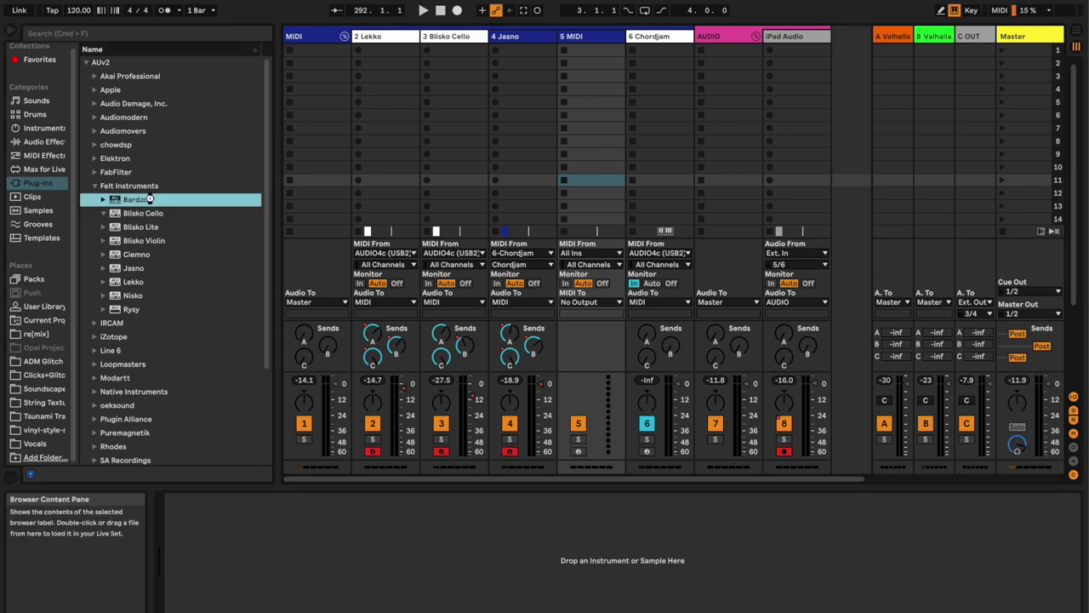
{"action": "key", "text": "Return"}
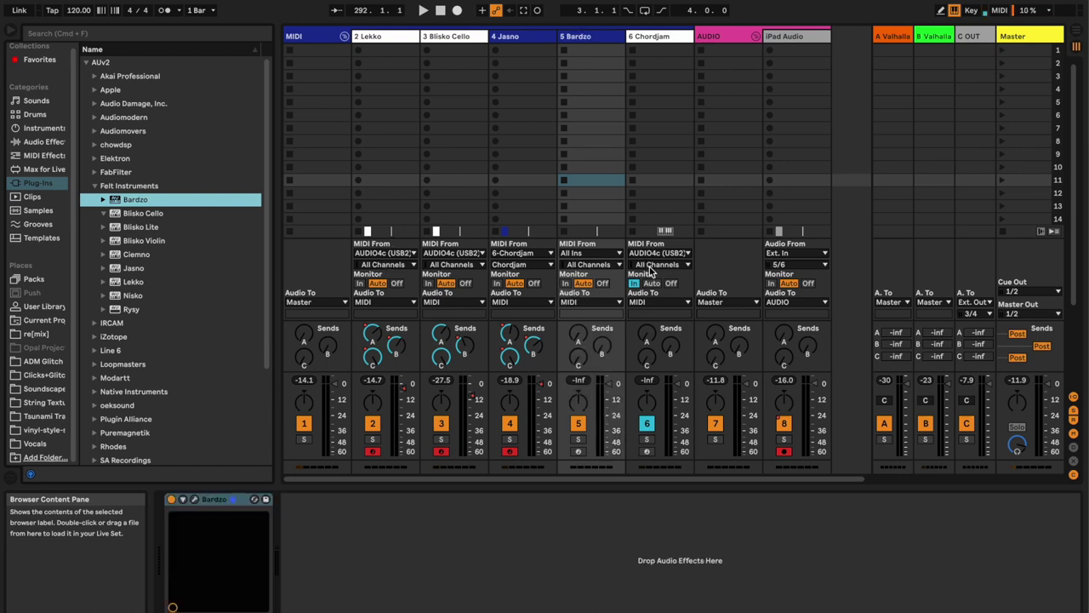
Step: Set Bardzo to Attack 6, Release 127, Tone 86 and Body 16, then close its window
{"action": "left_click_drag", "start_coordinate": [284, 228], "coordinate": [282, 188]}
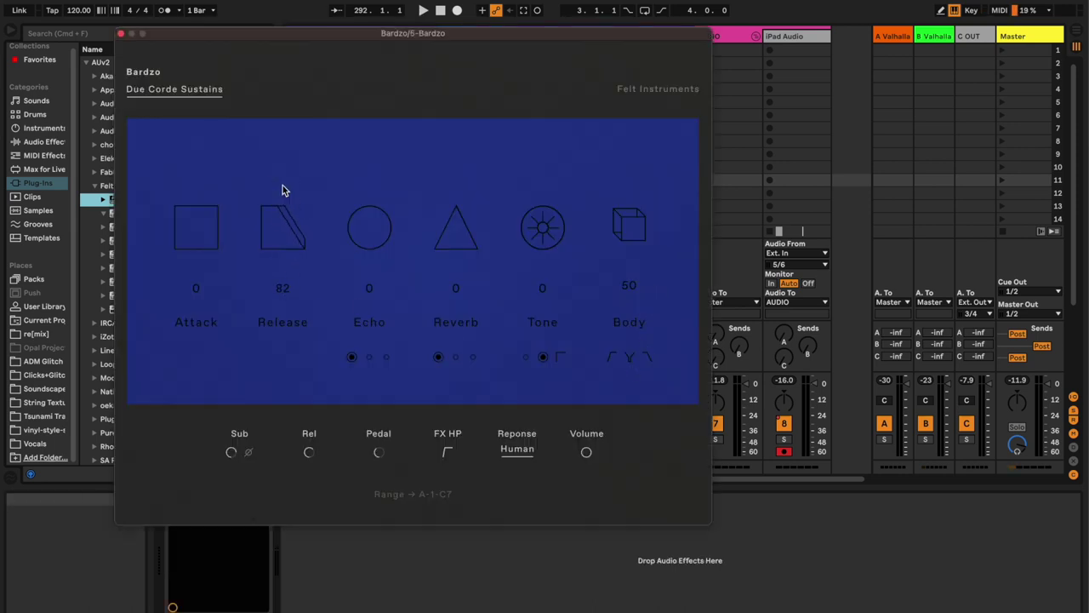
{"action": "left_click_drag", "start_coordinate": [213, 238], "coordinate": [277, 146]}
{"action": "left_click_drag", "start_coordinate": [636, 240], "coordinate": [629, 271]}
{"action": "left_click_drag", "start_coordinate": [542, 226], "coordinate": [535, 123]}
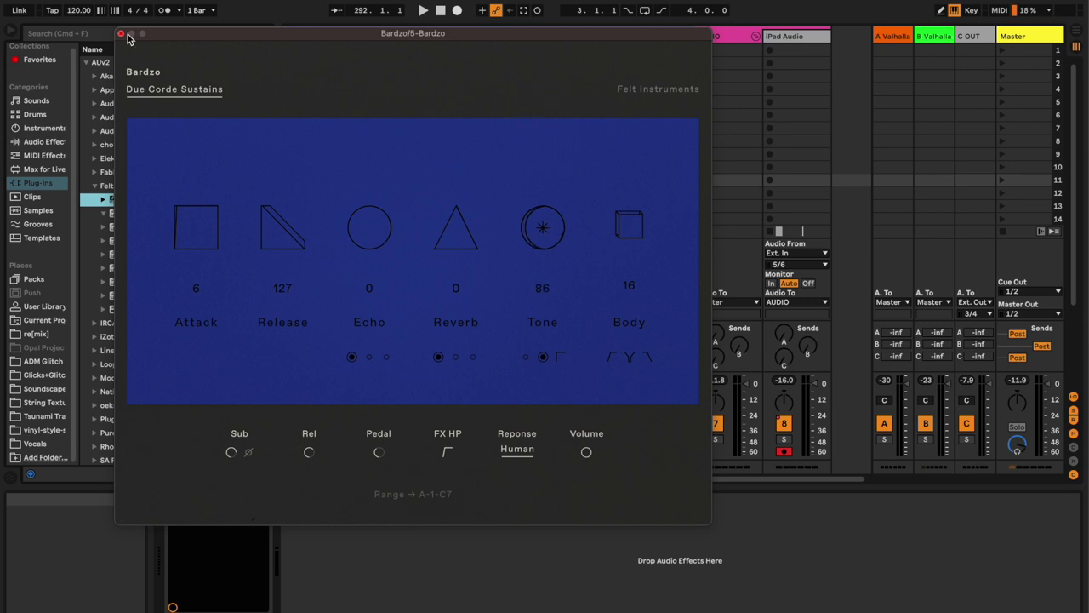
{"action": "left_click", "coordinate": [121, 33]}
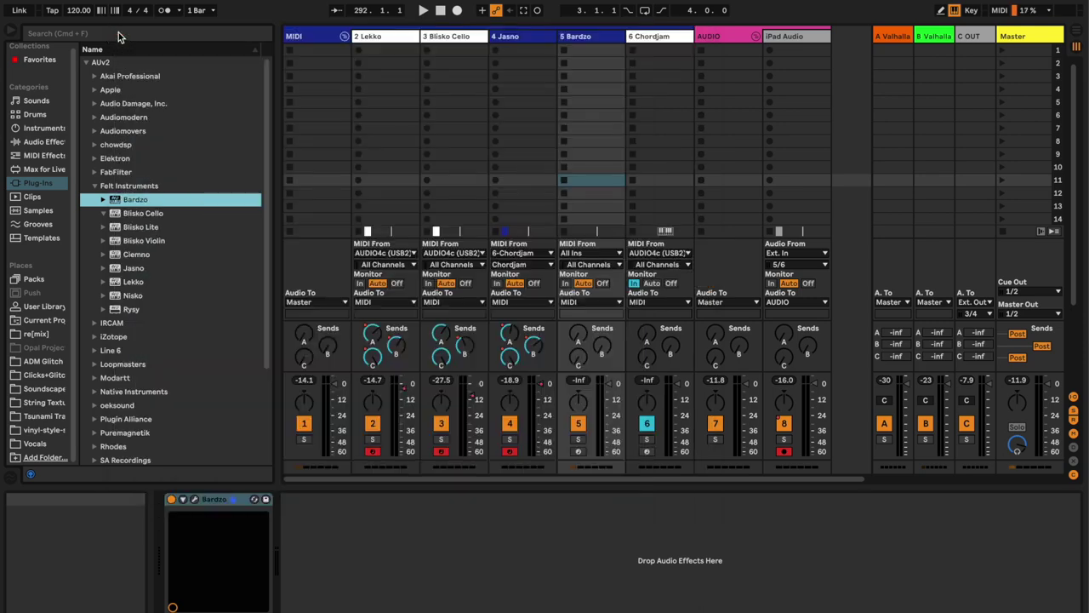
Step: Set track 5 Bardzo's MIDI input to AUDIO4c (HST3) on Ch. 1 and arm it
{"action": "left_click", "coordinate": [591, 255]}
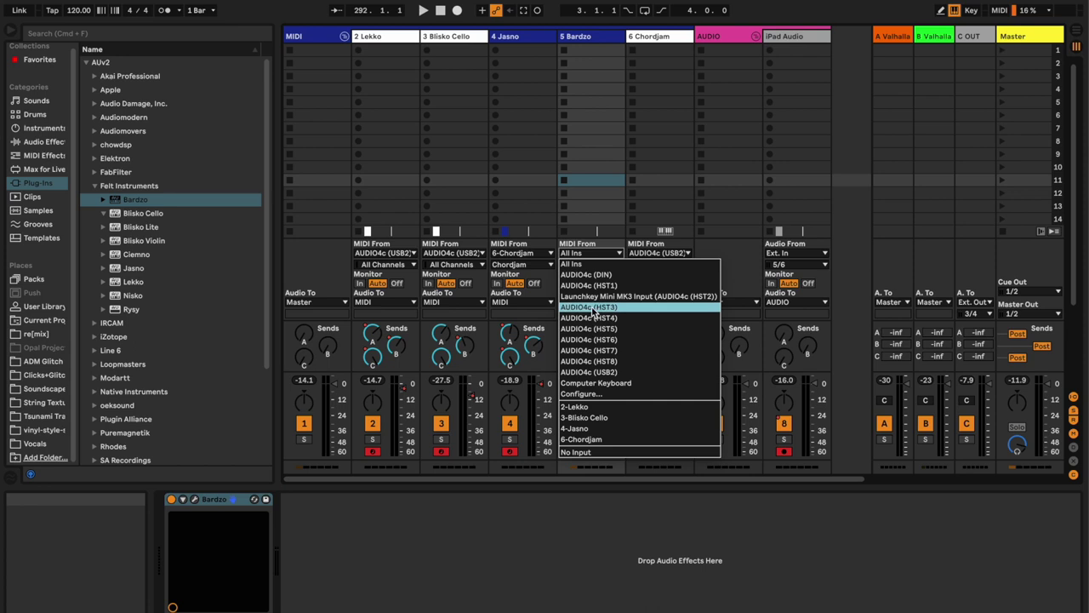
{"action": "left_click", "coordinate": [622, 307]}
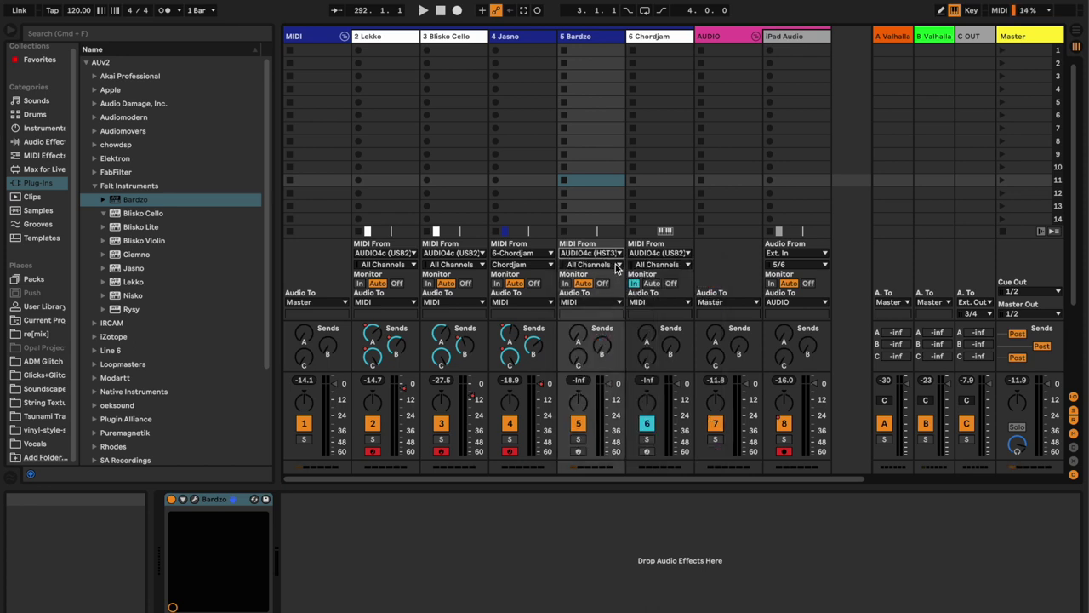
{"action": "left_click", "coordinate": [617, 267]}
{"action": "left_click", "coordinate": [601, 287]}
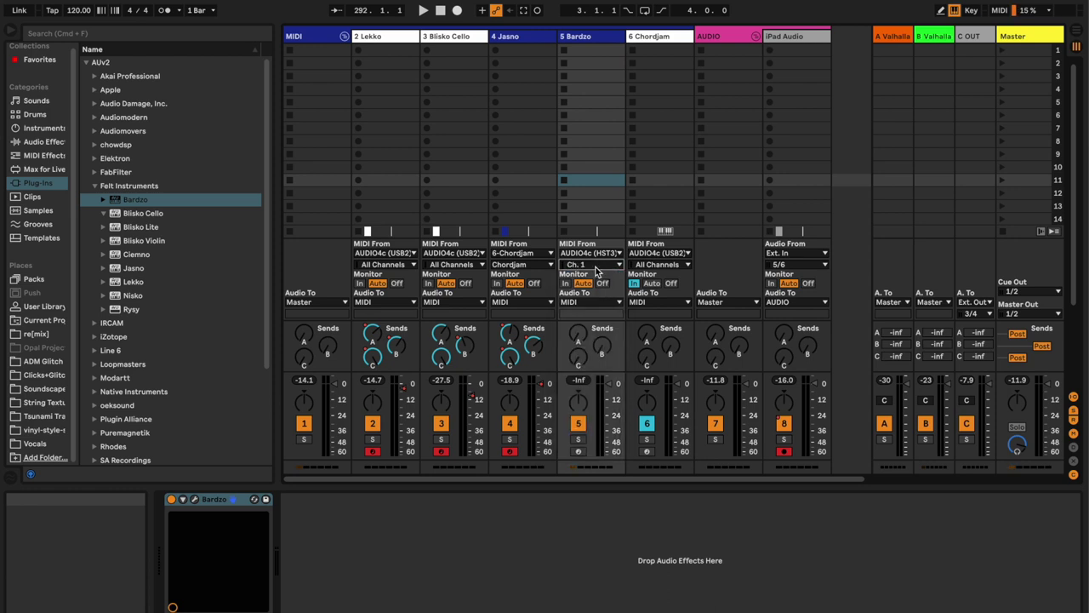
{"action": "left_click", "coordinate": [580, 452]}
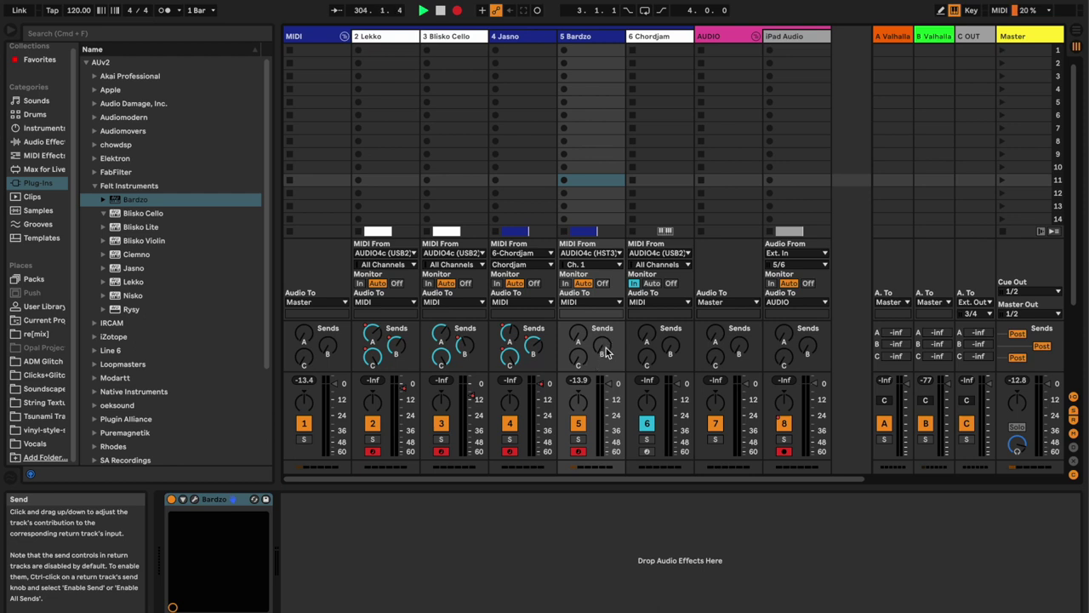
Step: Map CC 20 to track 5 Bardzo's Send B to B-ValhallaDelay, then turn MIDI mapping off
{"action": "right_click", "coordinate": [605, 353]}
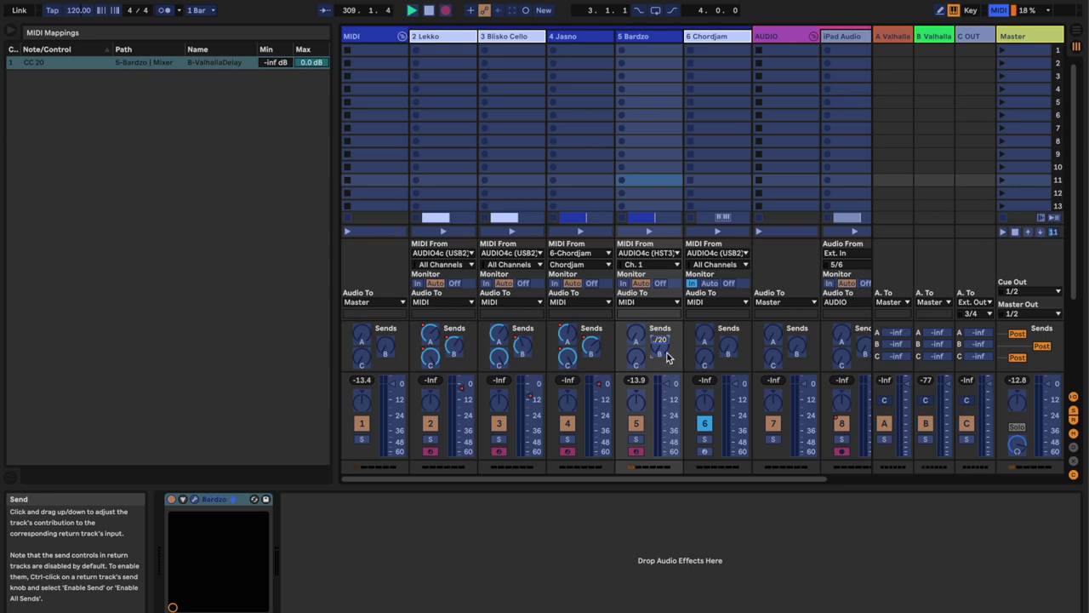
{"action": "right_click", "coordinate": [663, 355]}
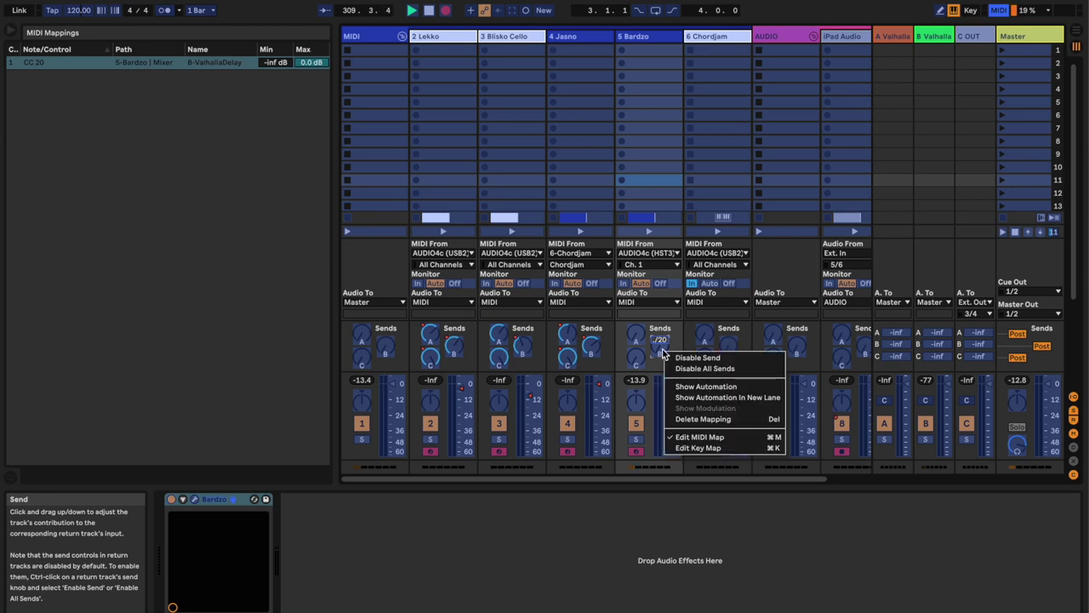
{"action": "left_click", "coordinate": [685, 438]}
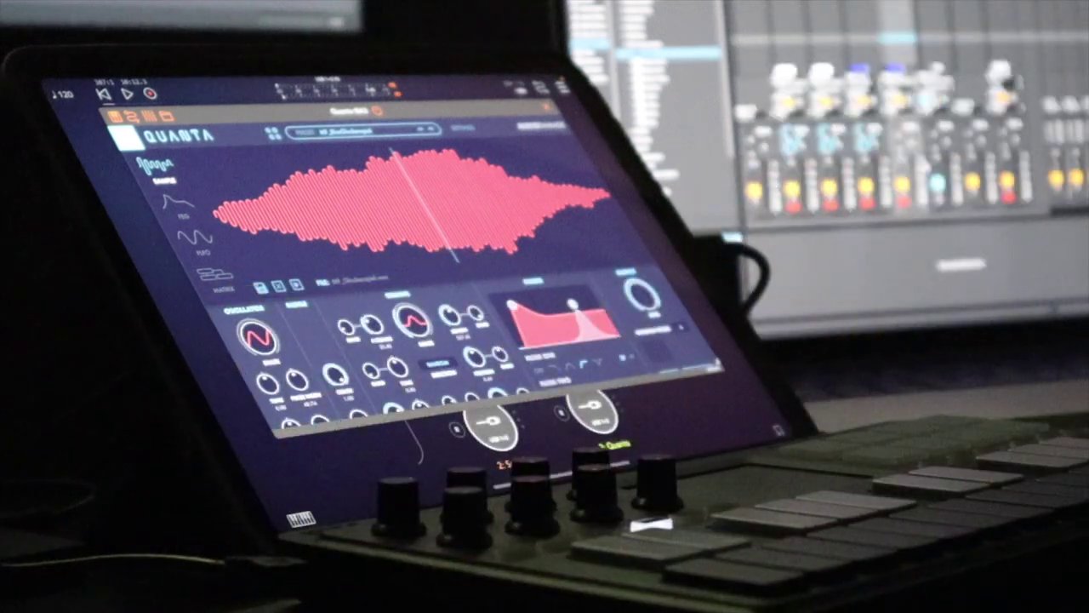
Step: Set Quanta to receive MIDI from the AUDIO4c HST3 port, then return to AUM's mixer
{"action": "left_click", "coordinate": [116, 116]}
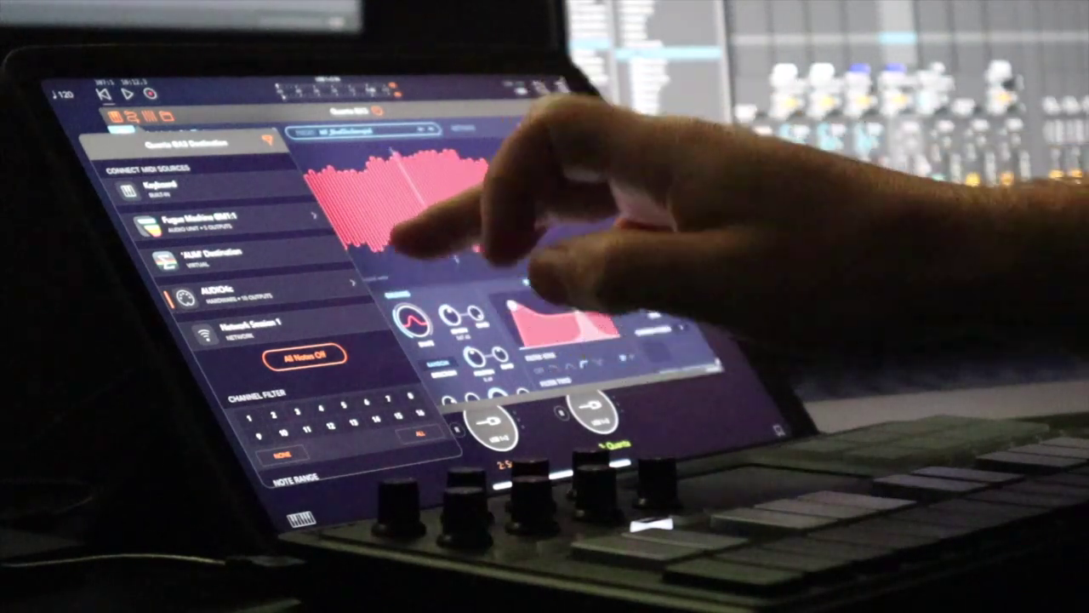
{"action": "left_click", "coordinate": [352, 282]}
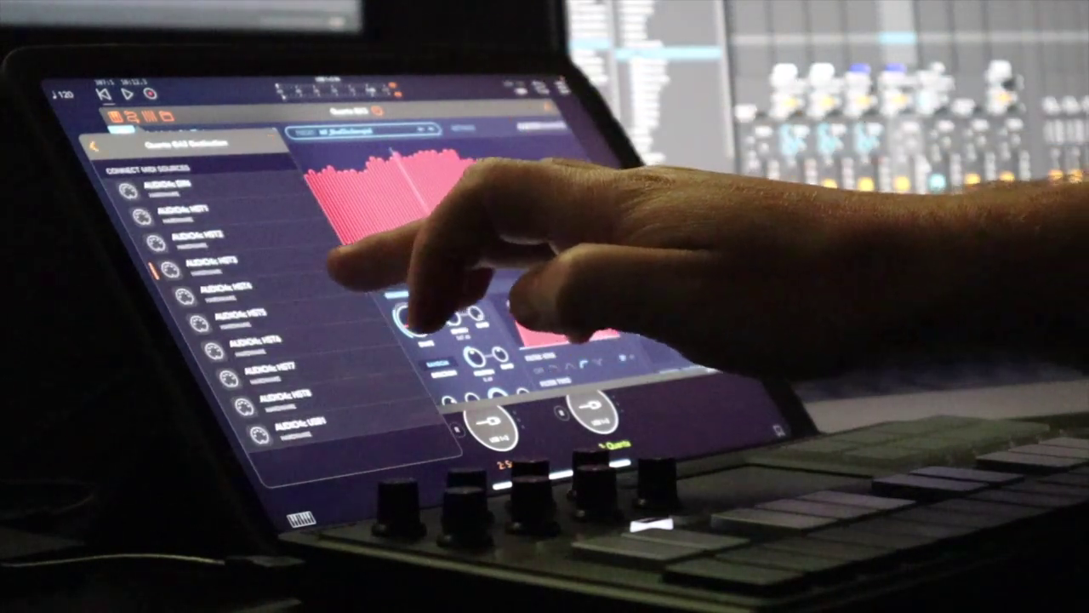
{"action": "left_click", "coordinate": [255, 266]}
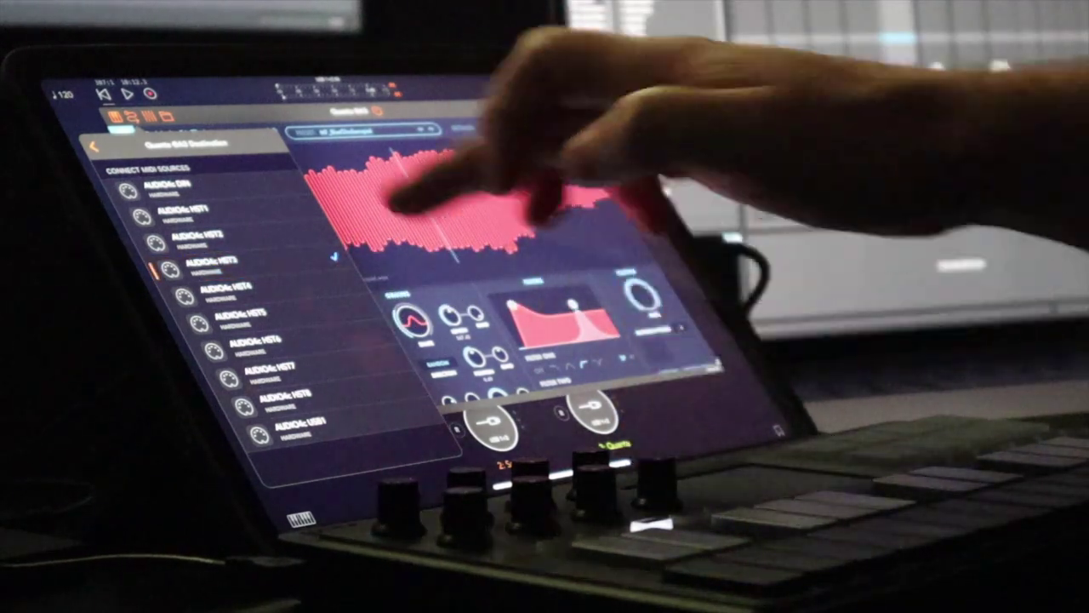
{"action": "left_click", "coordinate": [132, 117]}
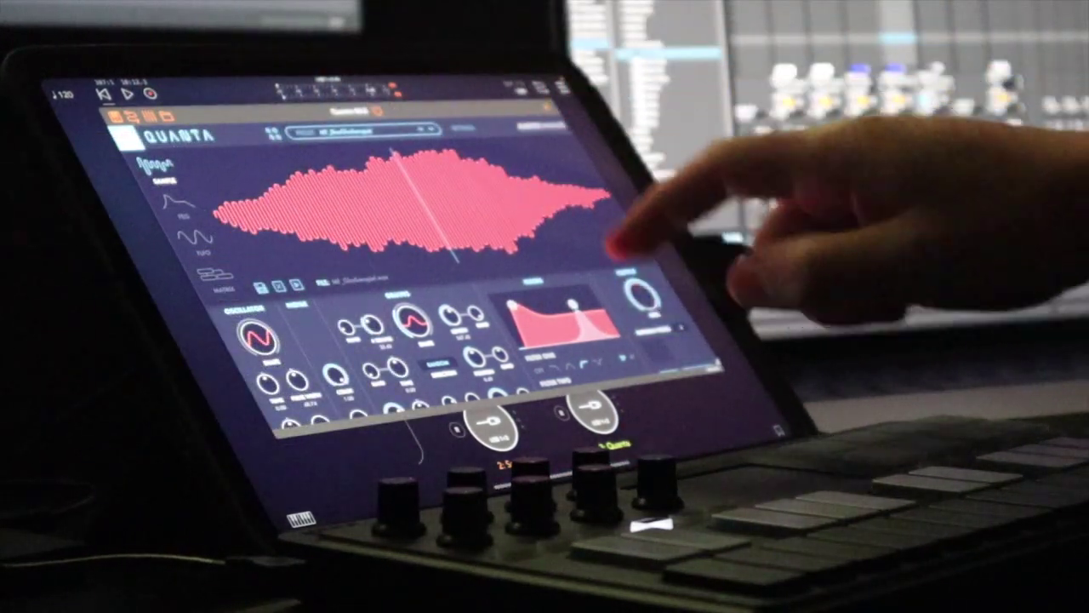
{"action": "left_click", "coordinate": [539, 86]}
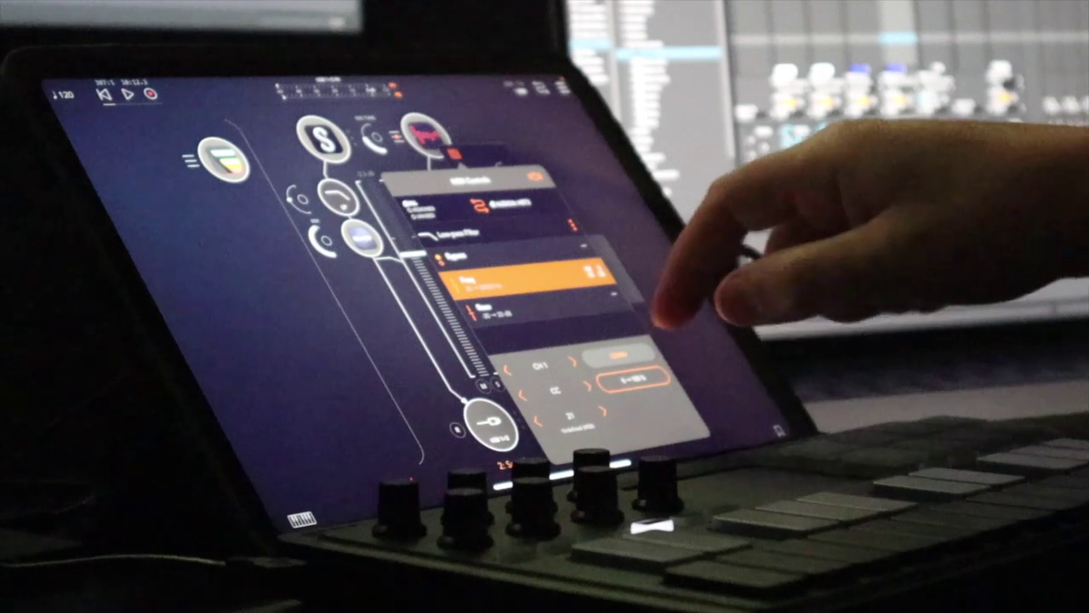
Step: Close AUM's MIDI Control popup, keeping the channel 1 CC 21 assignment
{"action": "left_click", "coordinate": [647, 208]}
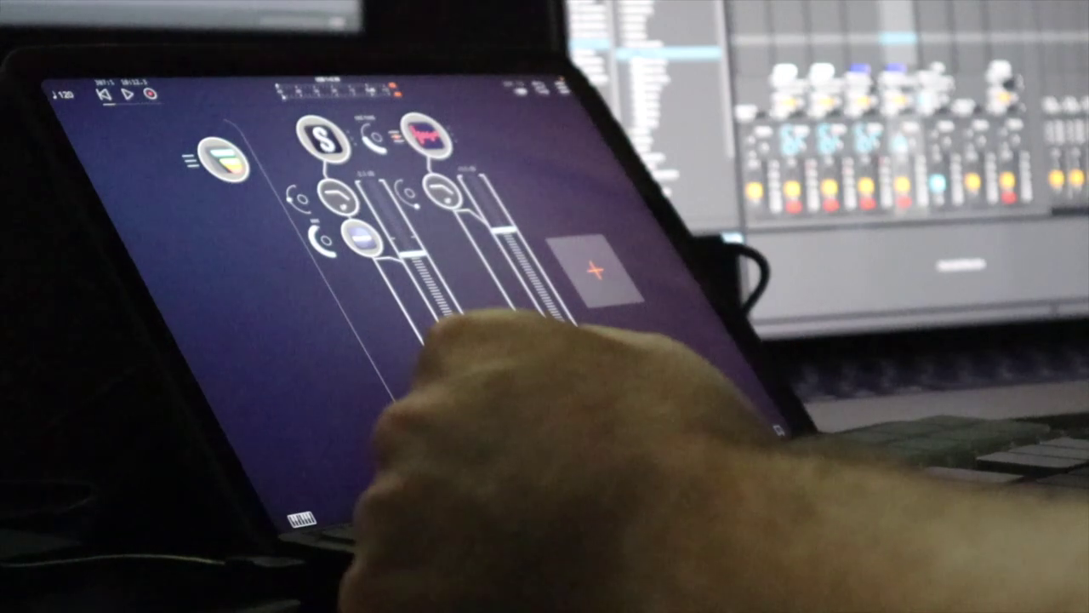
Step: In Samplr, check the audio input list, stop the old take, and restart recording incoming audio
{"action": "left_click", "coordinate": [426, 136]}
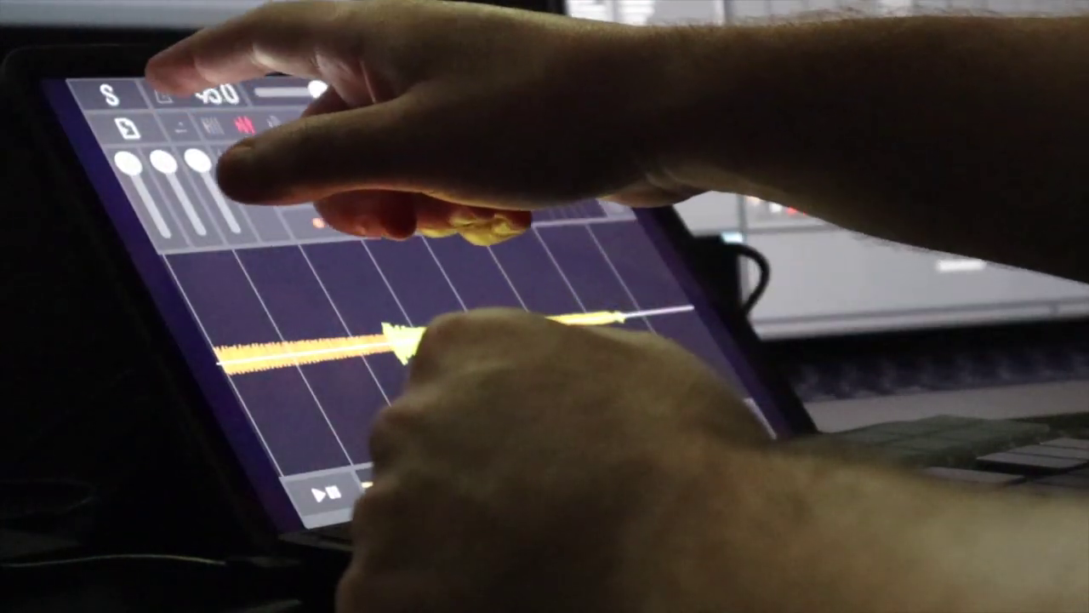
{"action": "left_click", "coordinate": [374, 136]}
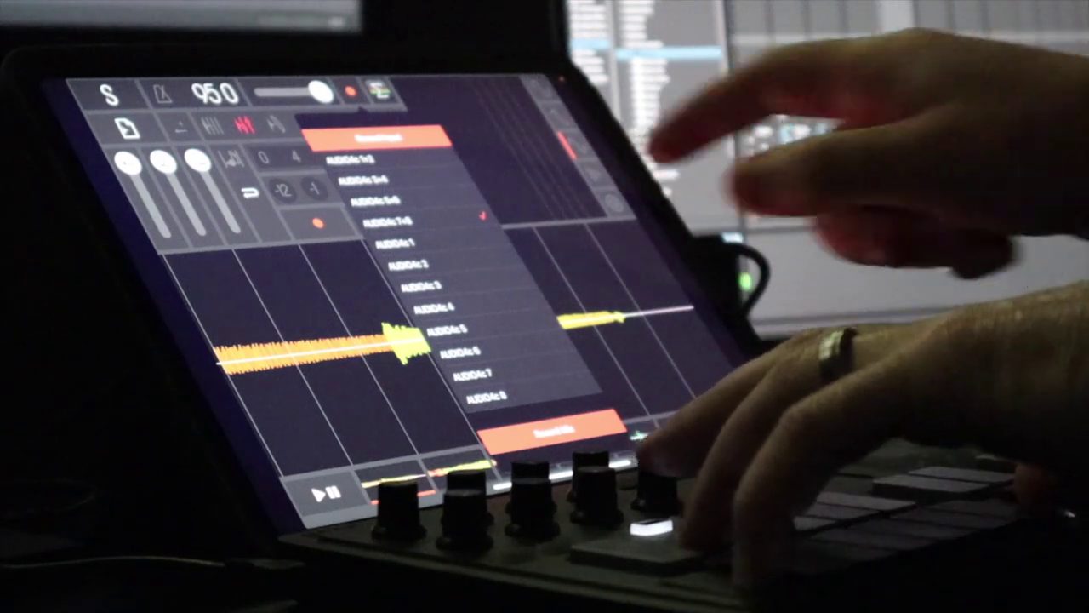
{"action": "left_click", "coordinate": [560, 128]}
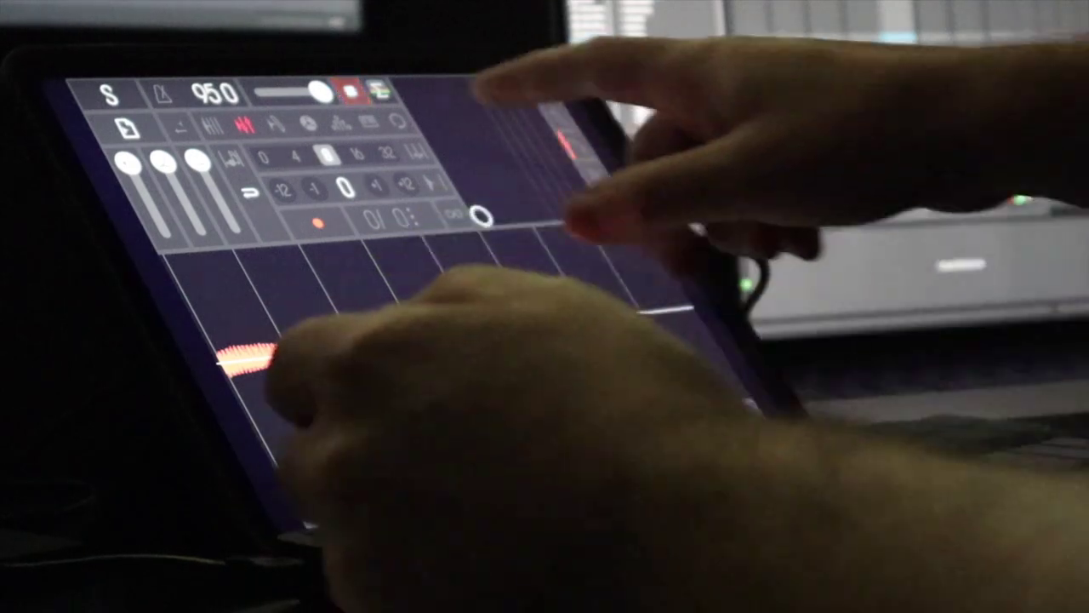
{"action": "left_click", "coordinate": [306, 357]}
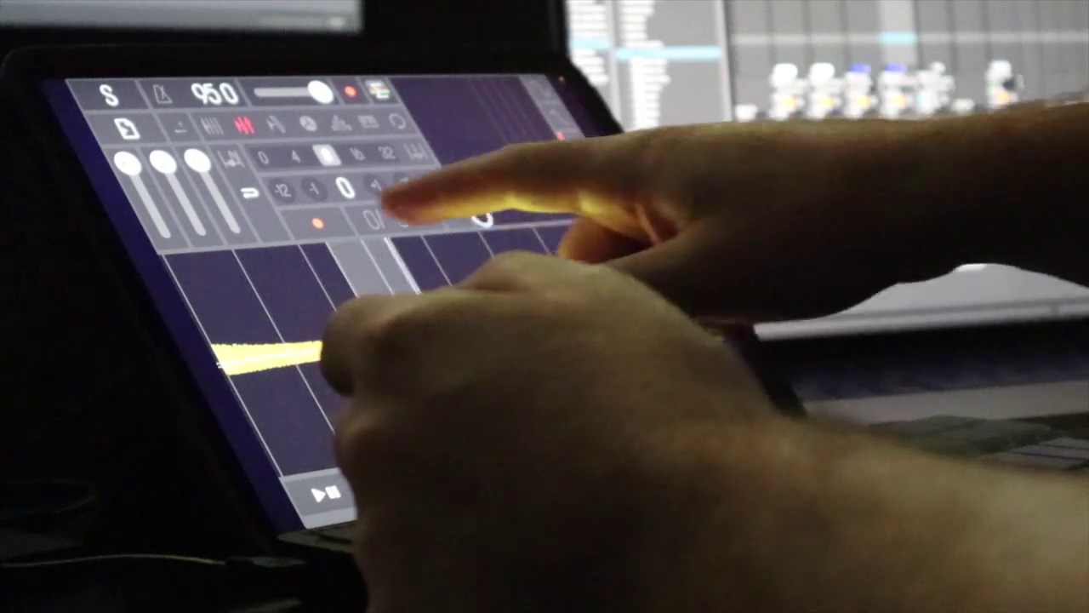
{"action": "left_click", "coordinate": [319, 223]}
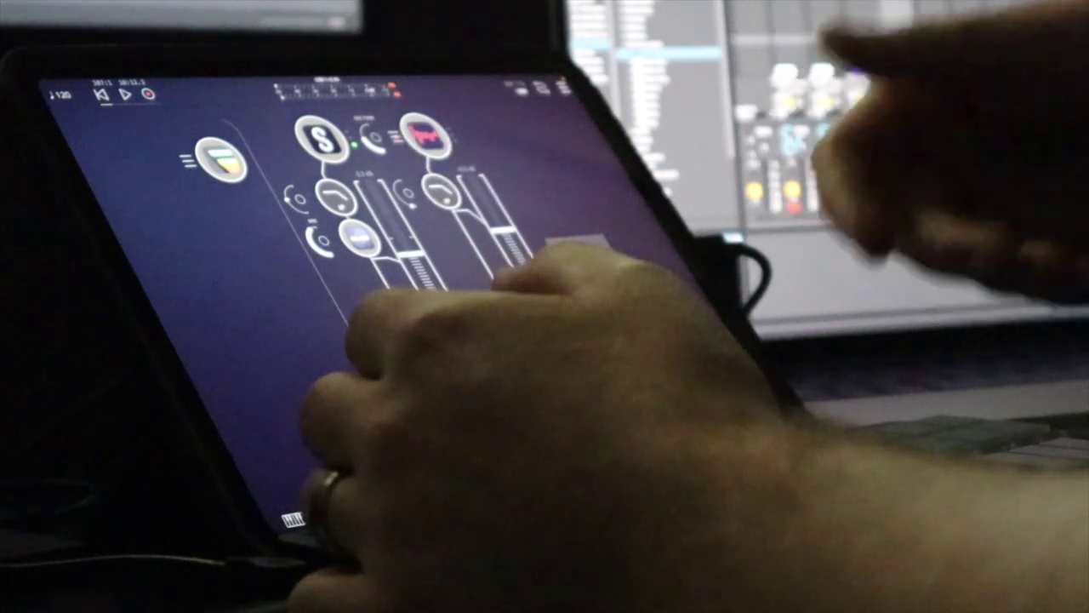
Step: View the sequencer plugin's note editor, start AUM's transport playing, then bring up Samplr
{"action": "left_click", "coordinate": [416, 126]}
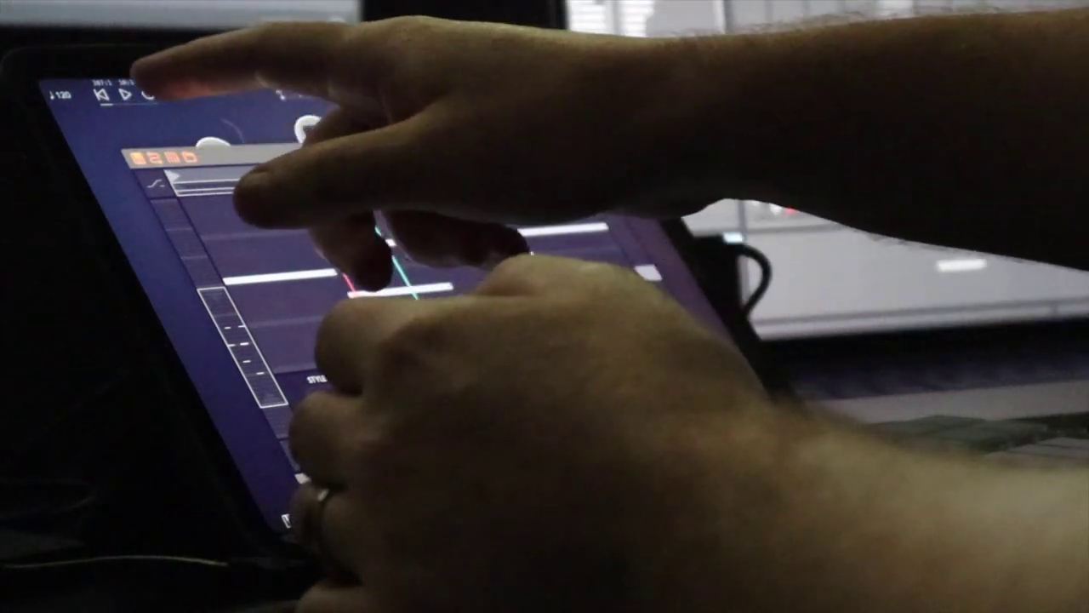
{"action": "left_click", "coordinate": [125, 94]}
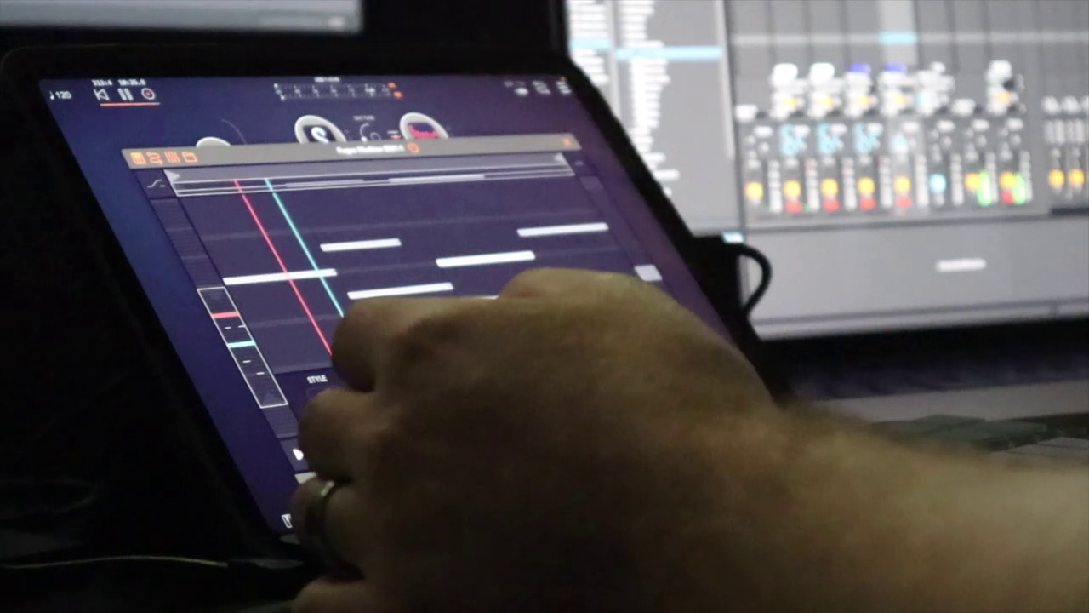
{"action": "left_click", "coordinate": [567, 141]}
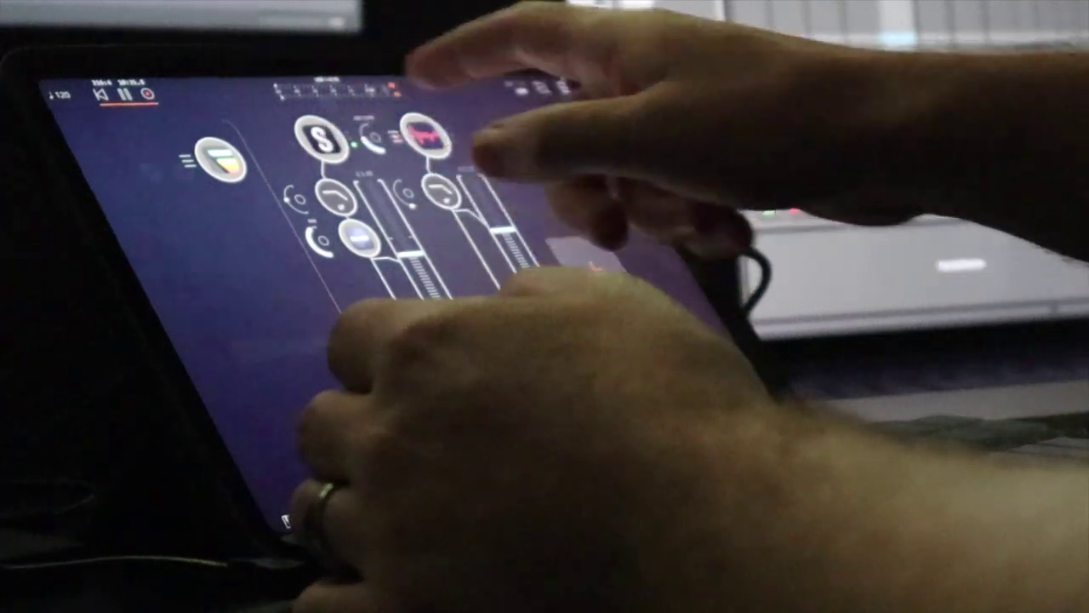
{"action": "left_click", "coordinate": [425, 135]}
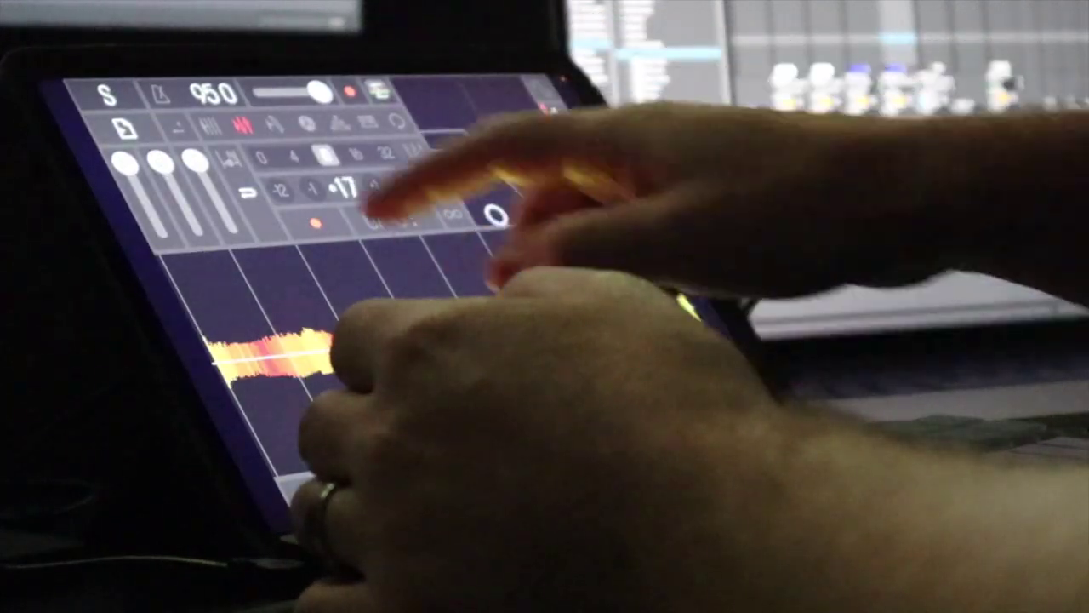
Step: Clear Samplr's previous sample and choose the AUDIO4c input to record from
{"action": "left_click", "coordinate": [328, 187]}
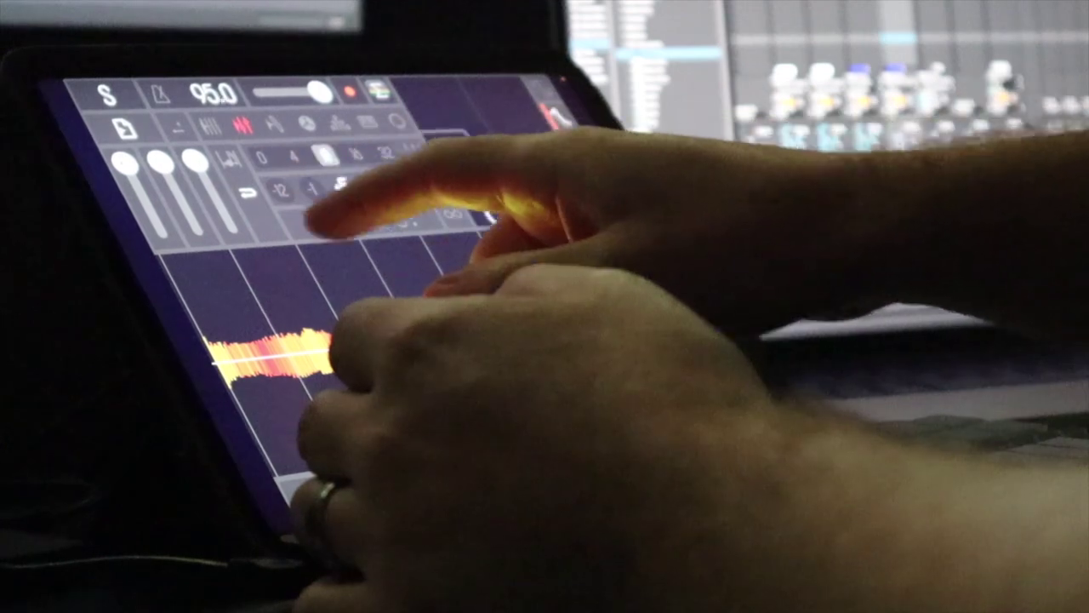
{"action": "left_click", "coordinate": [125, 128]}
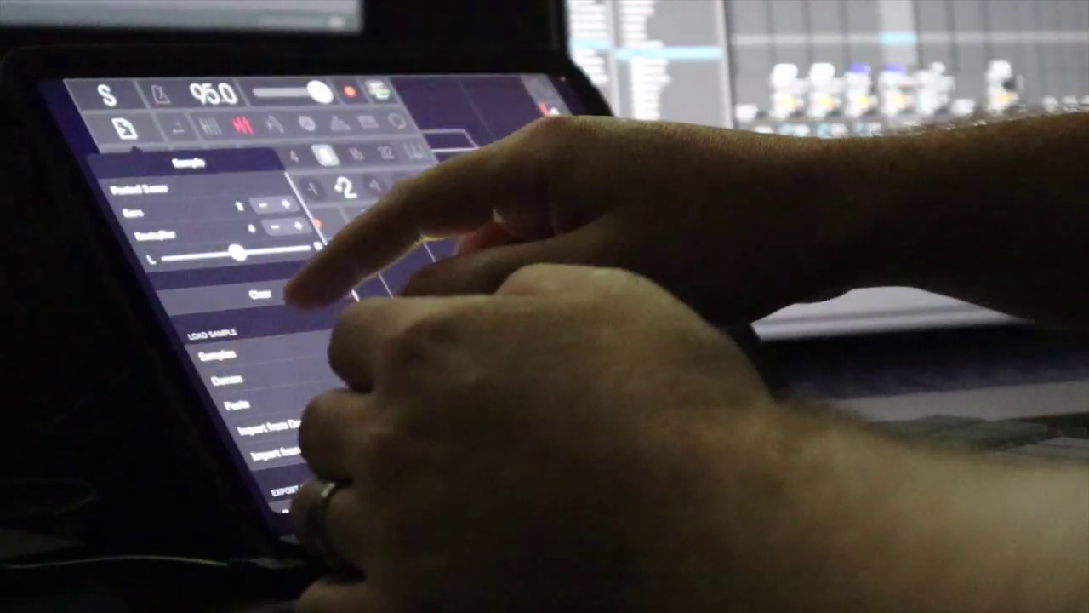
{"action": "left_click", "coordinate": [401, 182]}
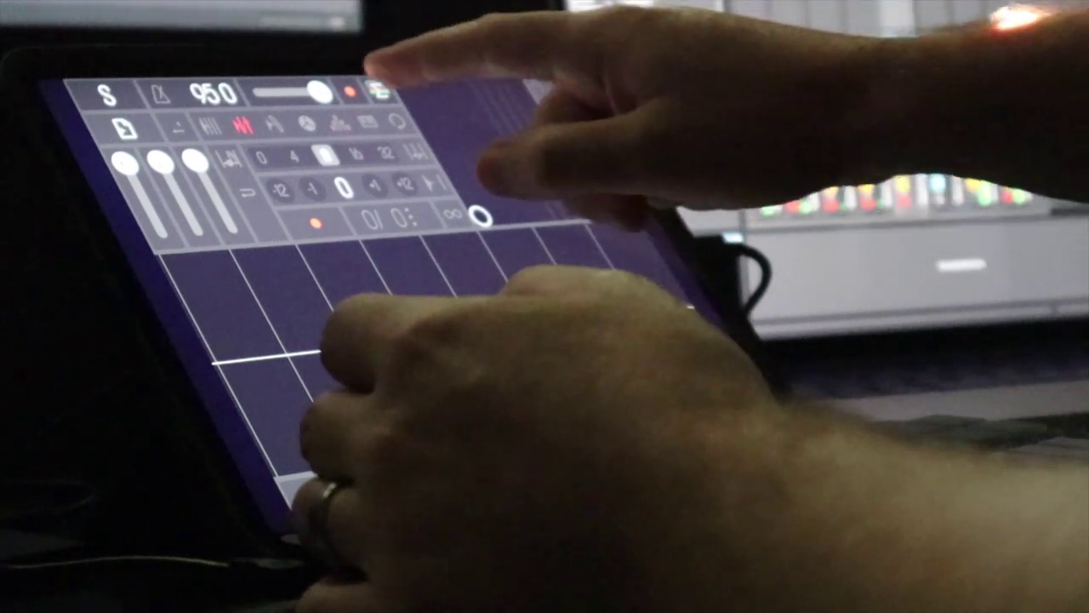
{"action": "left_click", "coordinate": [377, 88]}
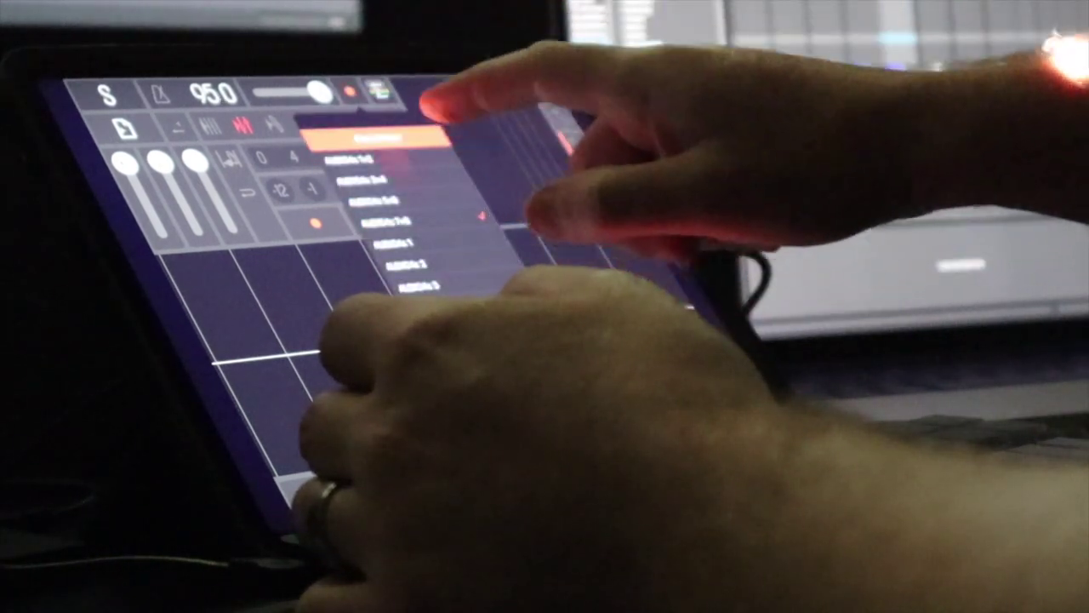
{"action": "left_click", "coordinate": [425, 266]}
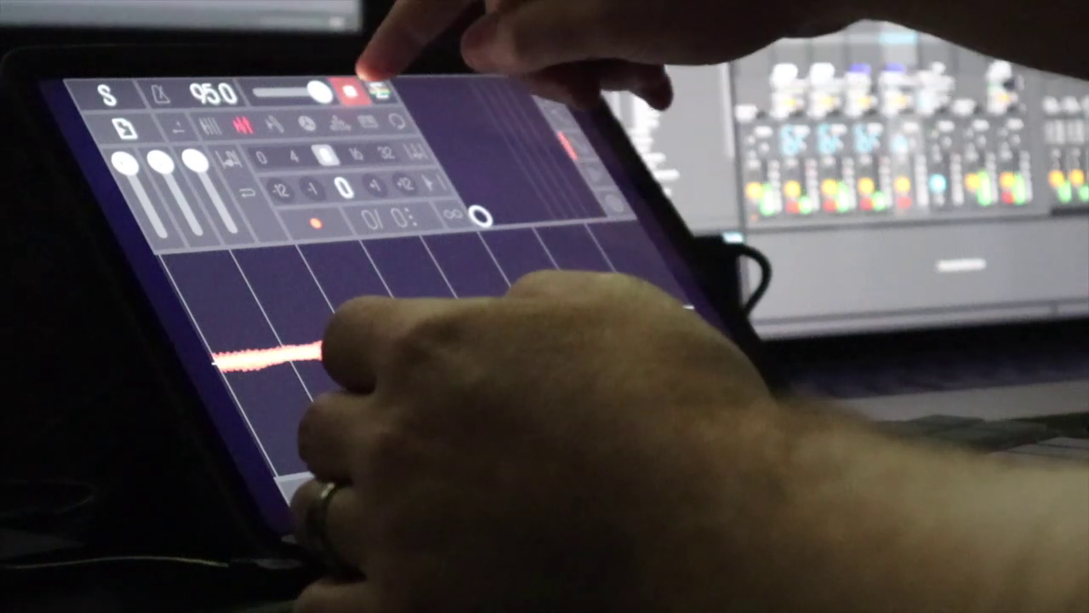
Step: Stop Samplr's recording of the new sample
{"action": "left_click", "coordinate": [344, 90]}
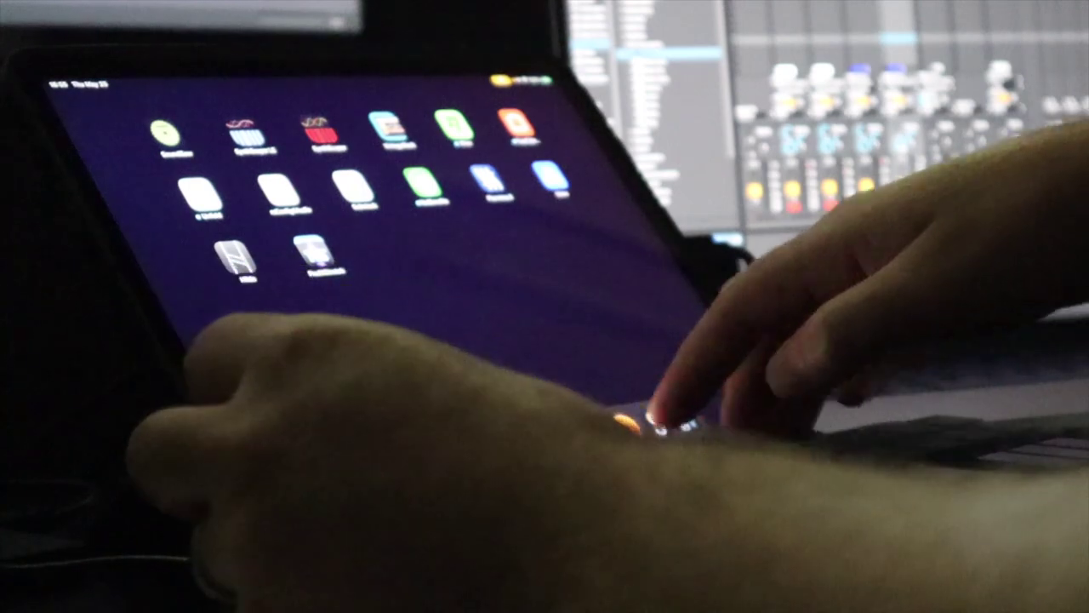
Step: Launch AUM, add a third channel sourced from the Playbeat Audio Unit, and open its window
{"action": "left_click", "coordinate": [651, 419]}
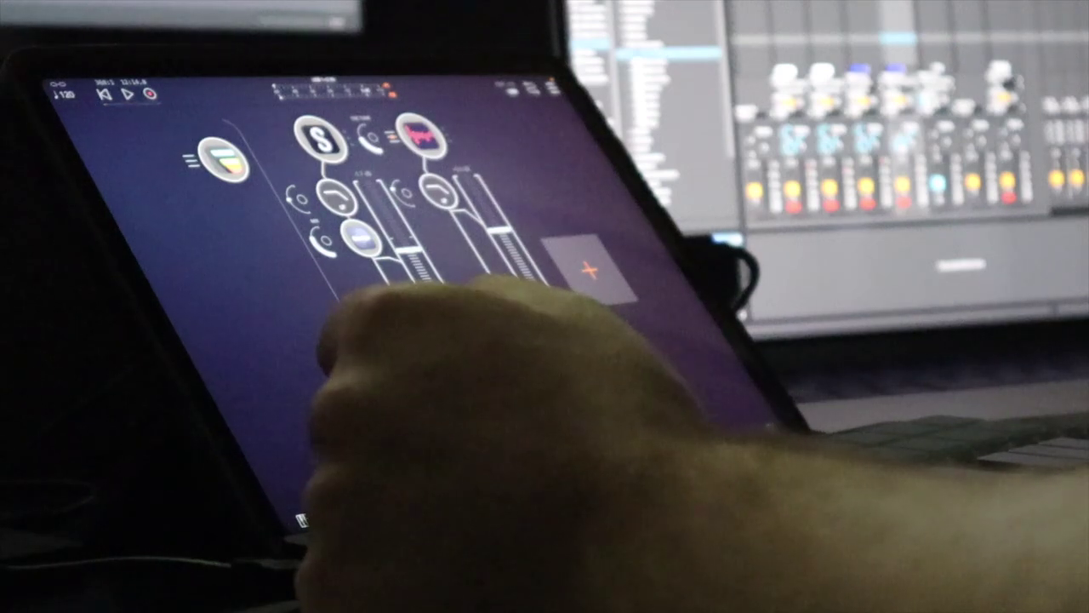
{"action": "left_click", "coordinate": [590, 270]}
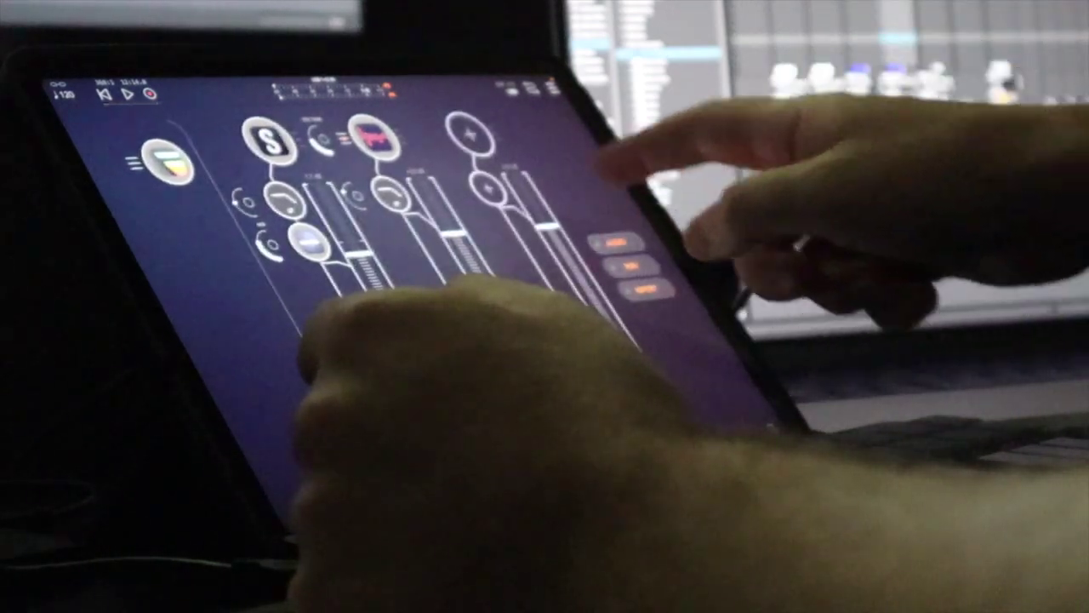
{"action": "left_click", "coordinate": [469, 132]}
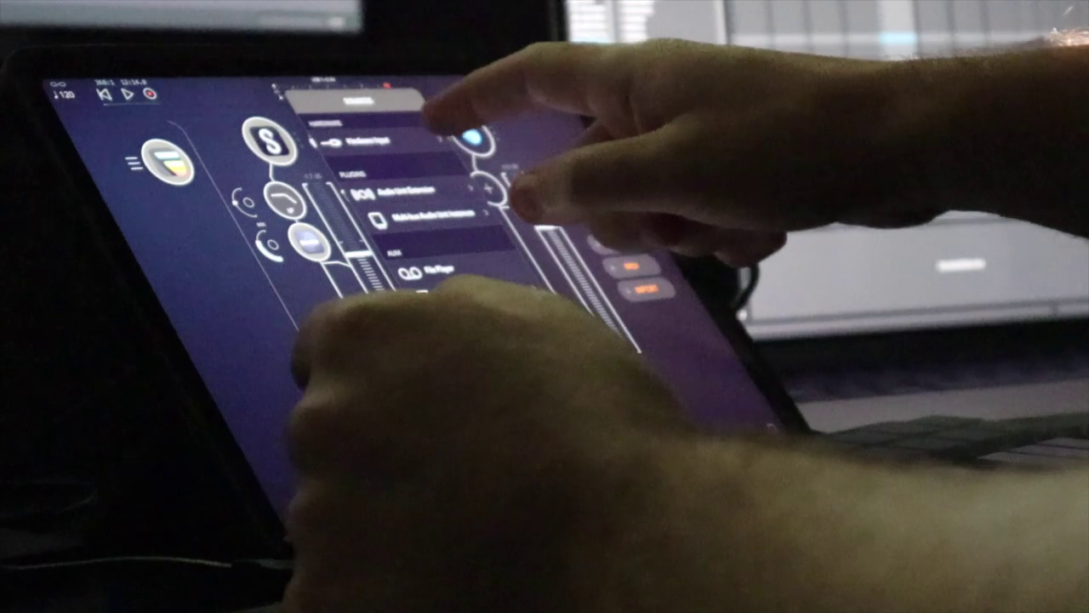
{"action": "left_click", "coordinate": [400, 192]}
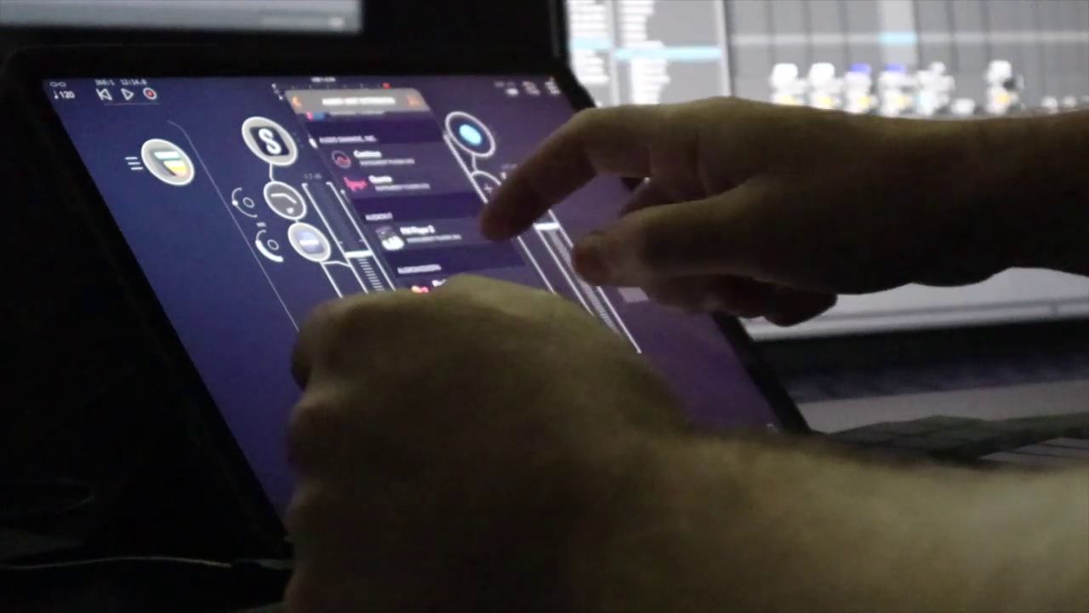
{"action": "left_click", "coordinate": [400, 218]}
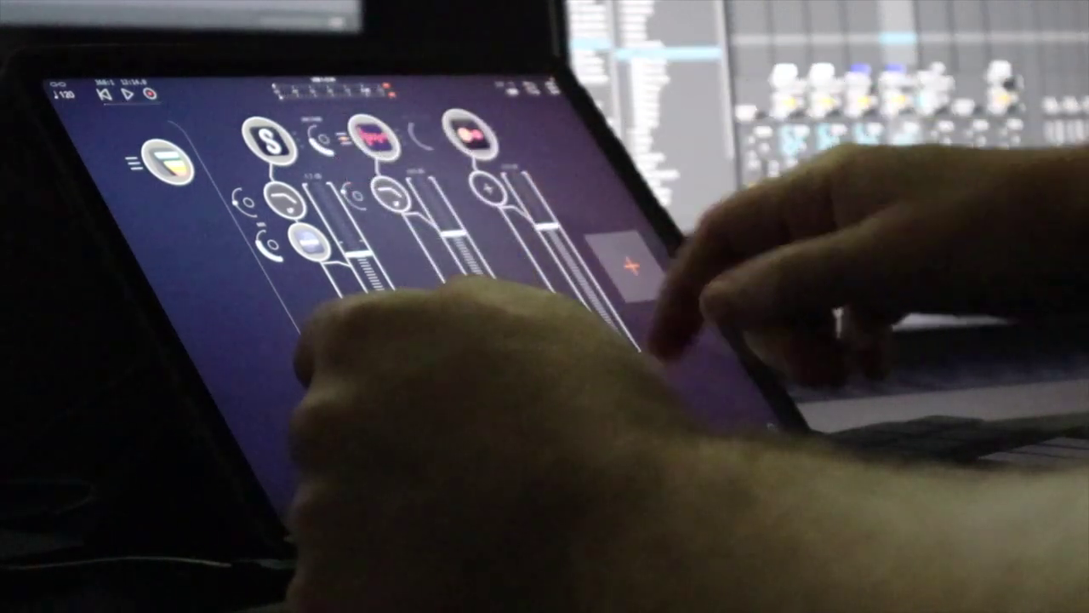
{"action": "left_click", "coordinate": [379, 134]}
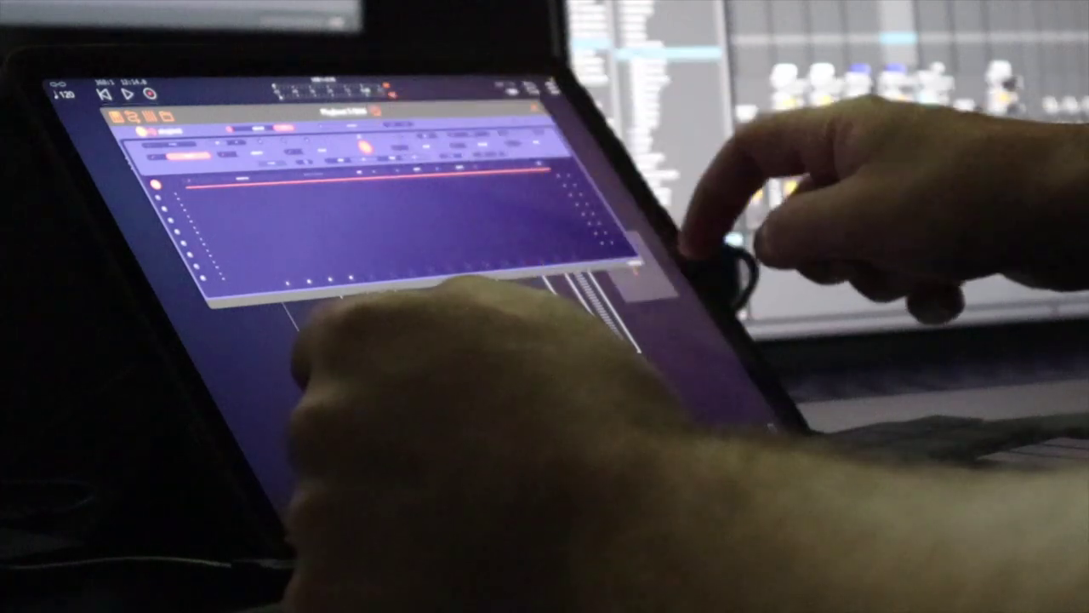
Step: Expand Playbeat to full size and browse its presets by category and name search
{"action": "left_click", "coordinate": [649, 274]}
{"action": "left_click", "coordinate": [361, 110]}
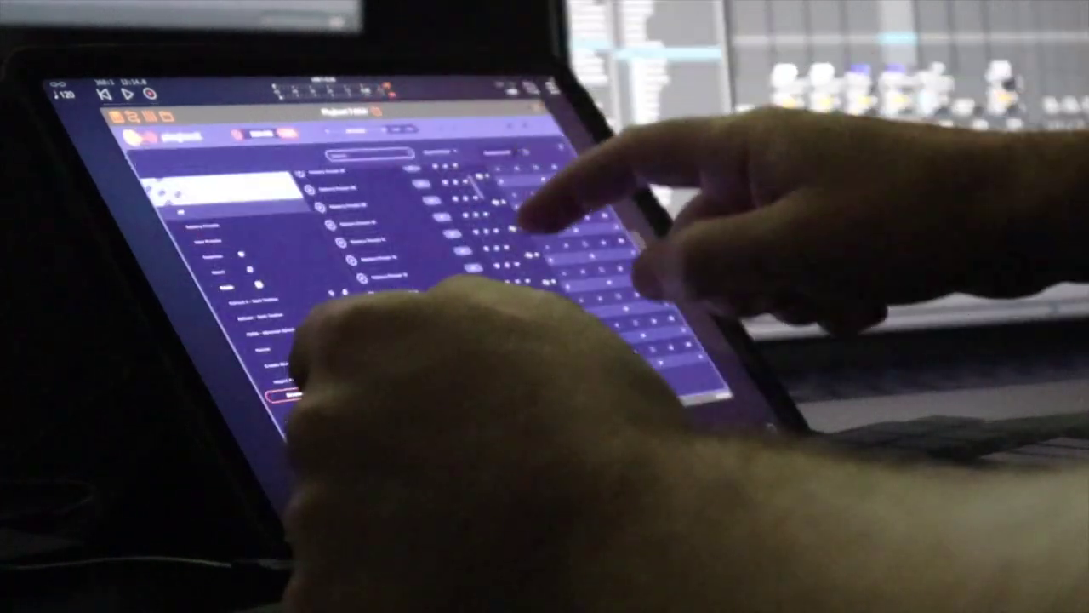
{"action": "left_click", "coordinate": [226, 241]}
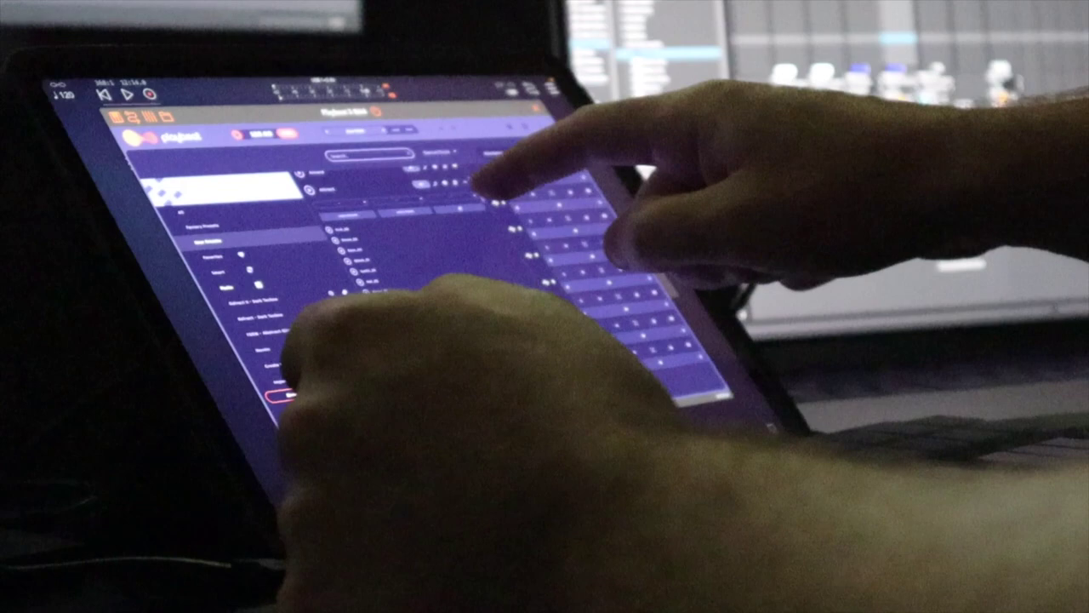
{"action": "left_click", "coordinate": [374, 146]}
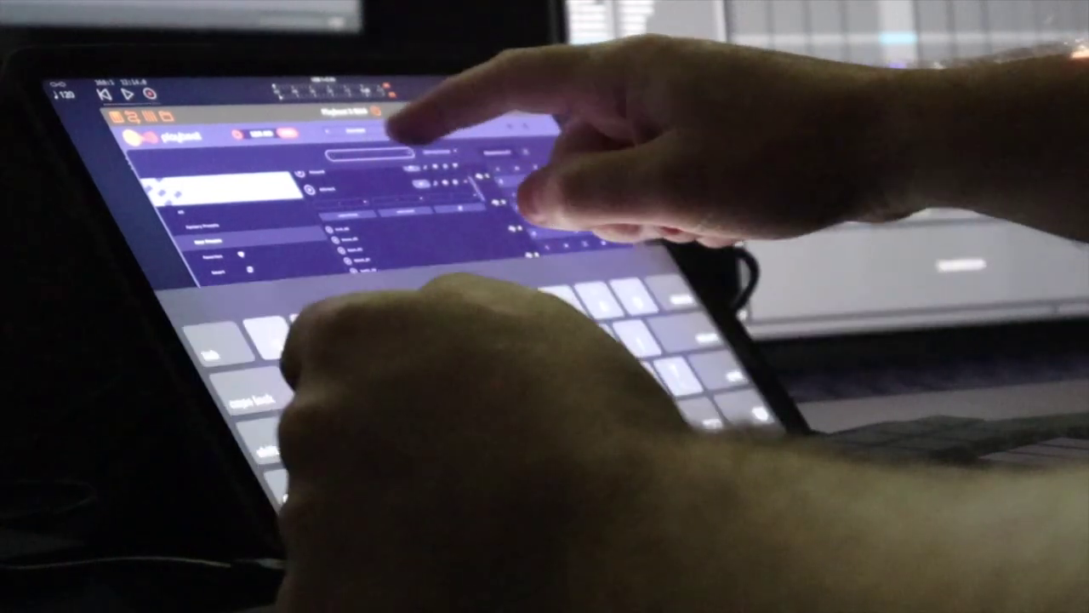
{"action": "left_click", "coordinate": [375, 109]}
{"action": "left_click", "coordinate": [375, 109]}
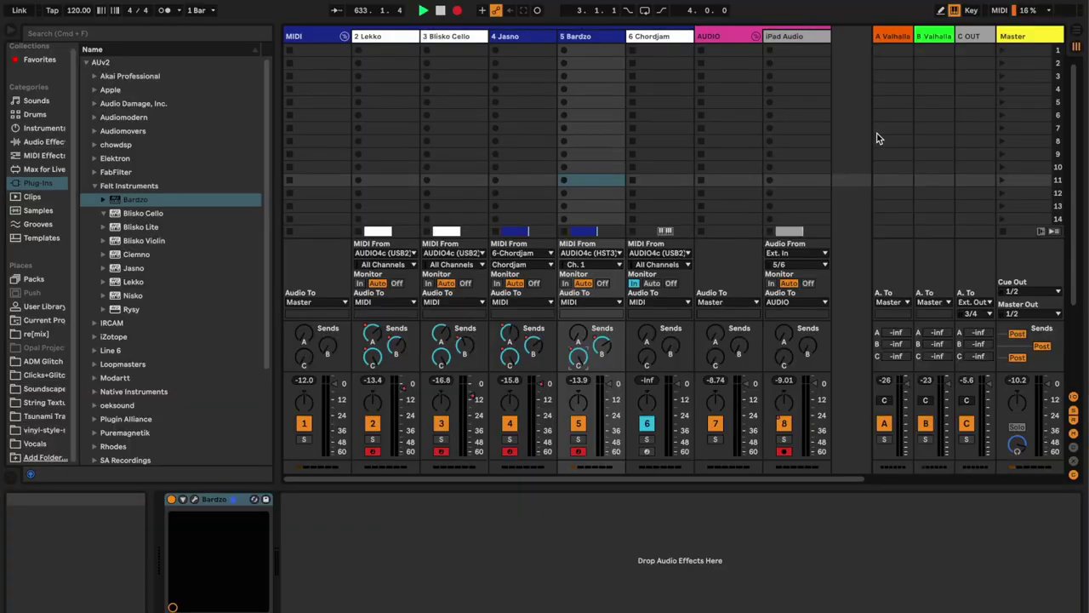
Step: Insert audio track 9 fed from Ext. In 7/8 and set it to monitor the incoming audio
{"action": "right_click", "coordinate": [838, 146]}
{"action": "left_click", "coordinate": [866, 151]}
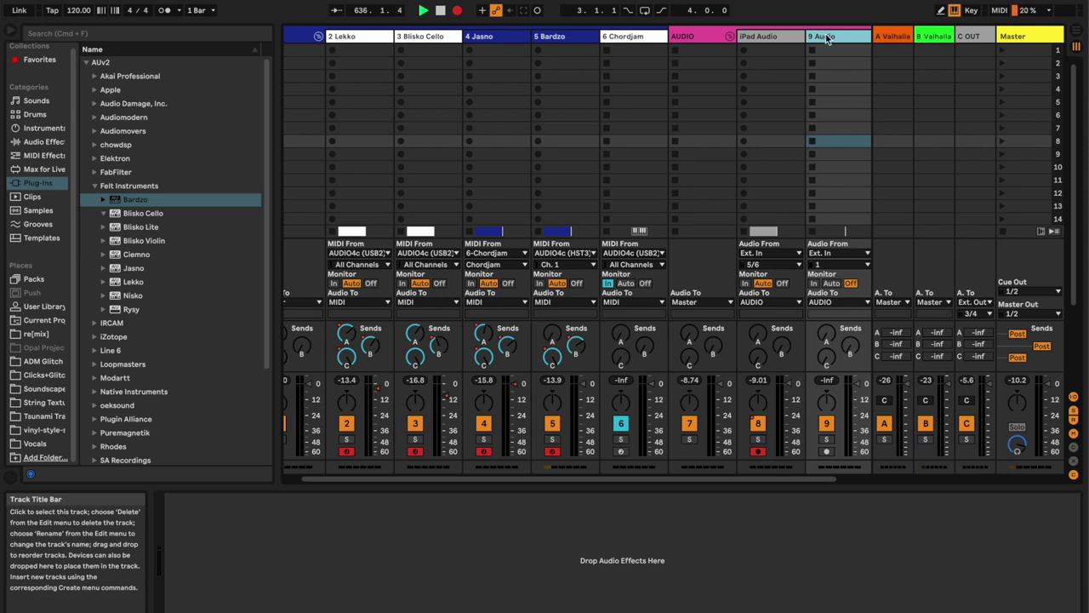
{"action": "left_click", "coordinate": [840, 262]}
{"action": "left_click", "coordinate": [839, 265]}
{"action": "left_click", "coordinate": [840, 308]}
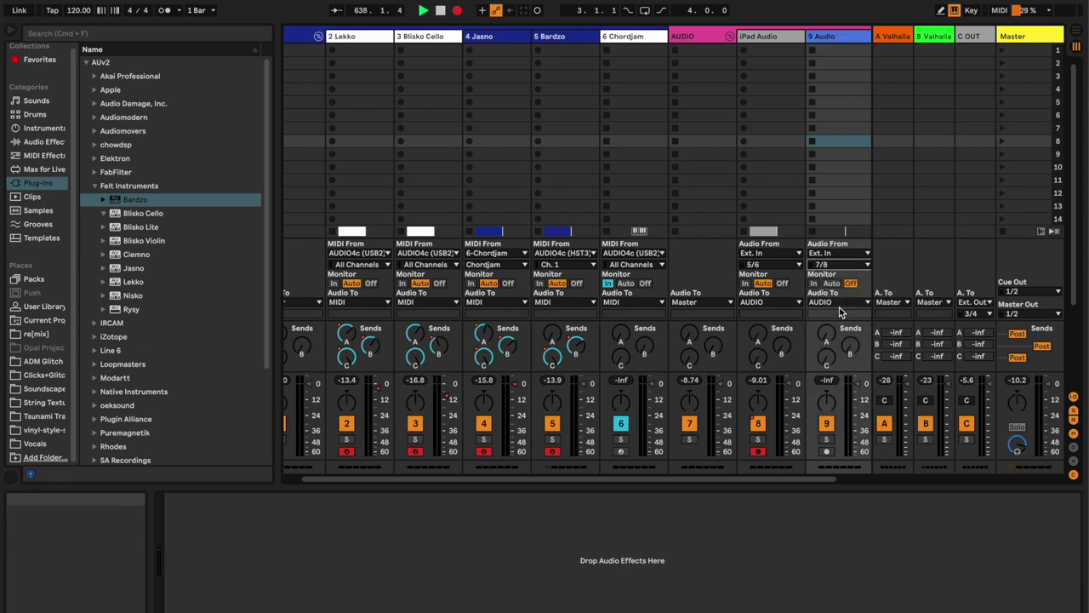
{"action": "left_click", "coordinate": [825, 452]}
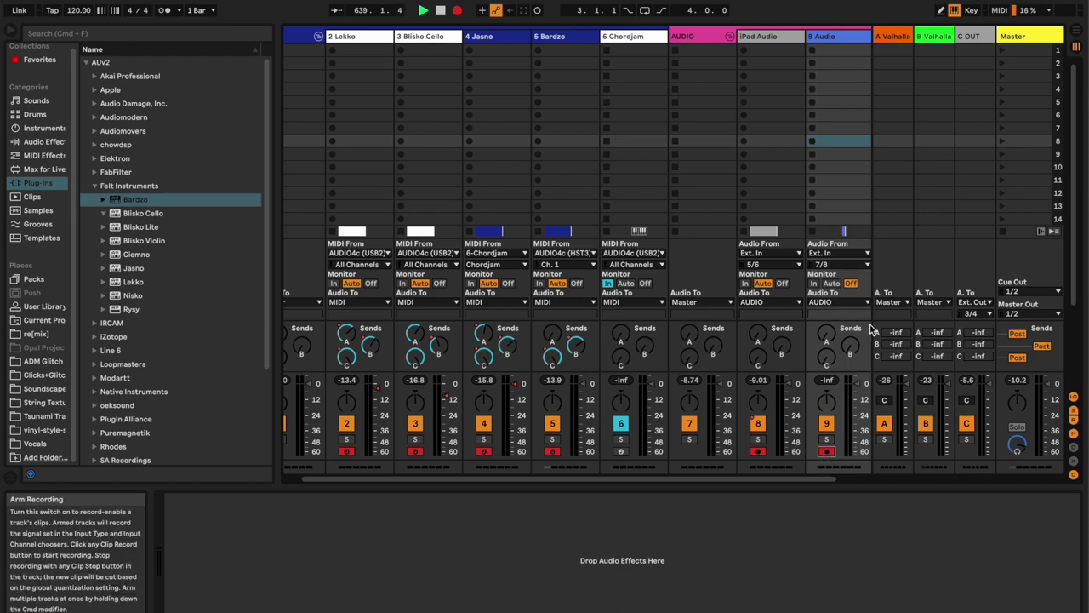
{"action": "left_click", "coordinate": [831, 284]}
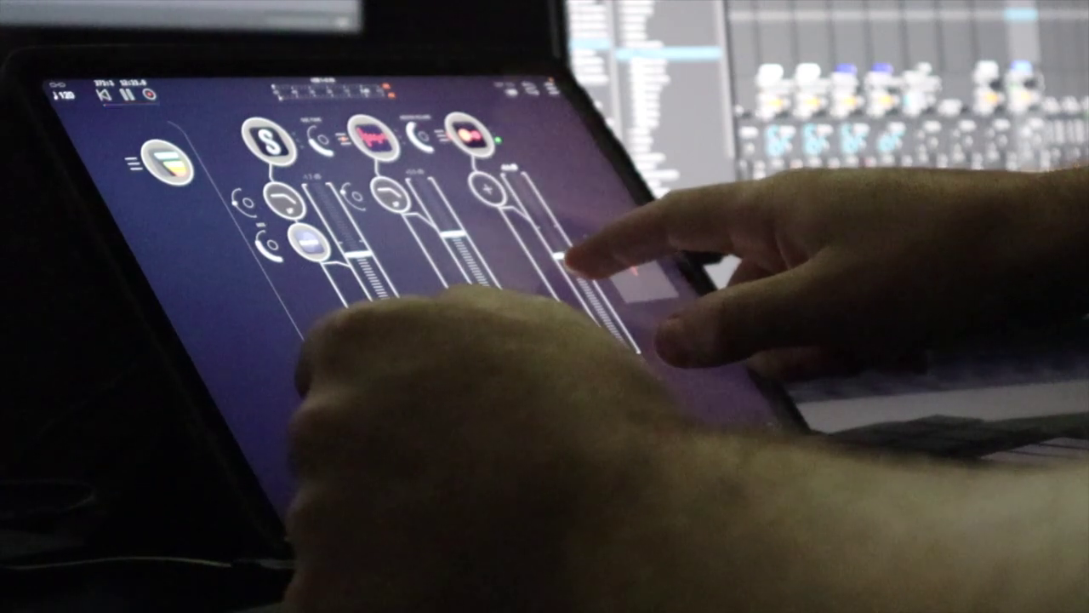
Step: Bring up Samplr's playing screen from the AUM mixer, showing its recorded sample at tempo 95.0
{"action": "left_click", "coordinate": [303, 97]}
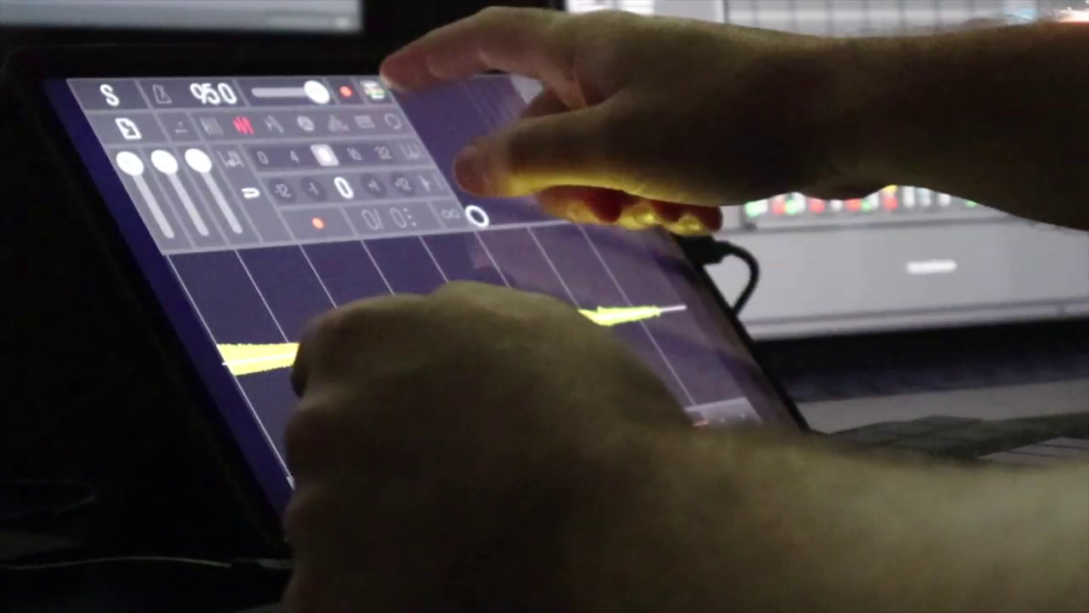
{"action": "left_click", "coordinate": [372, 90]}
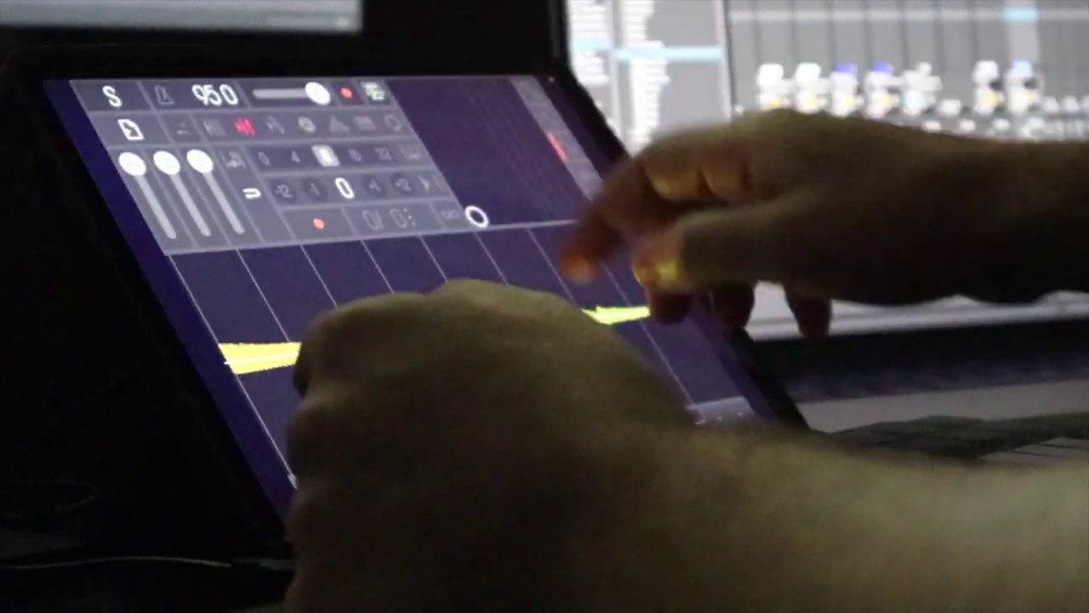